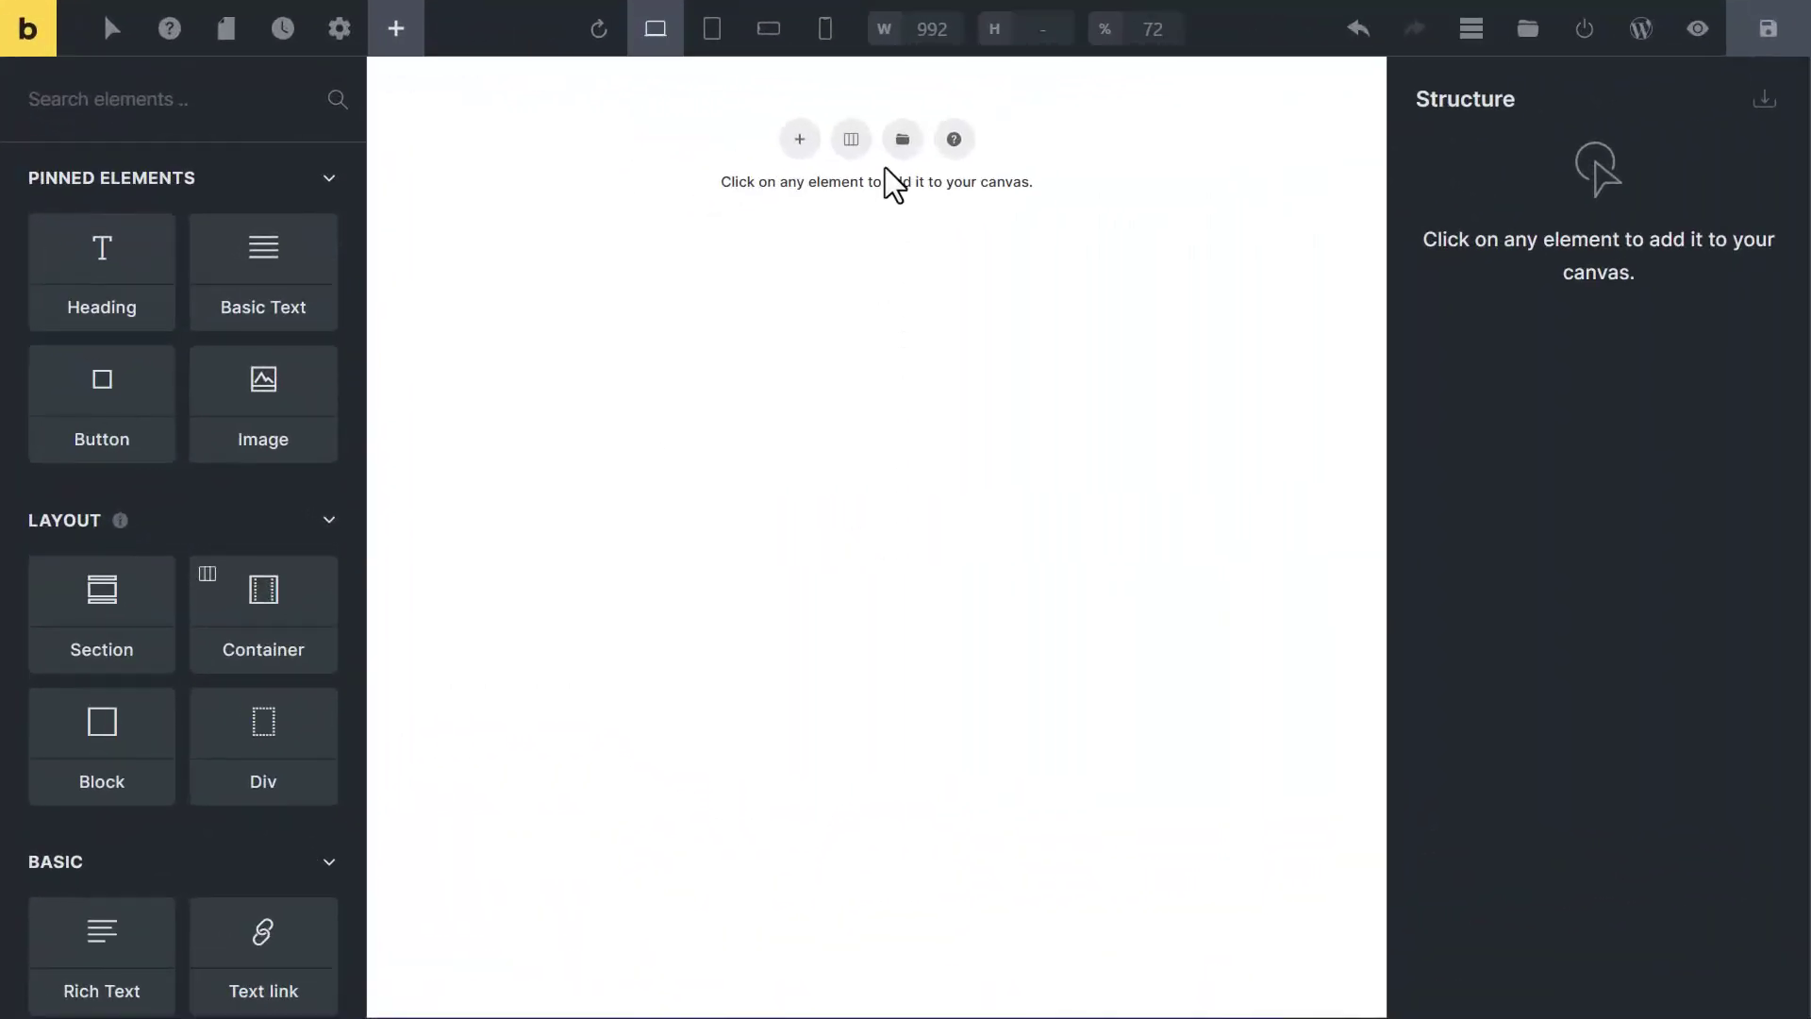
Add a three-column container to the empty page and bring up its options in Structure
click(852, 139)
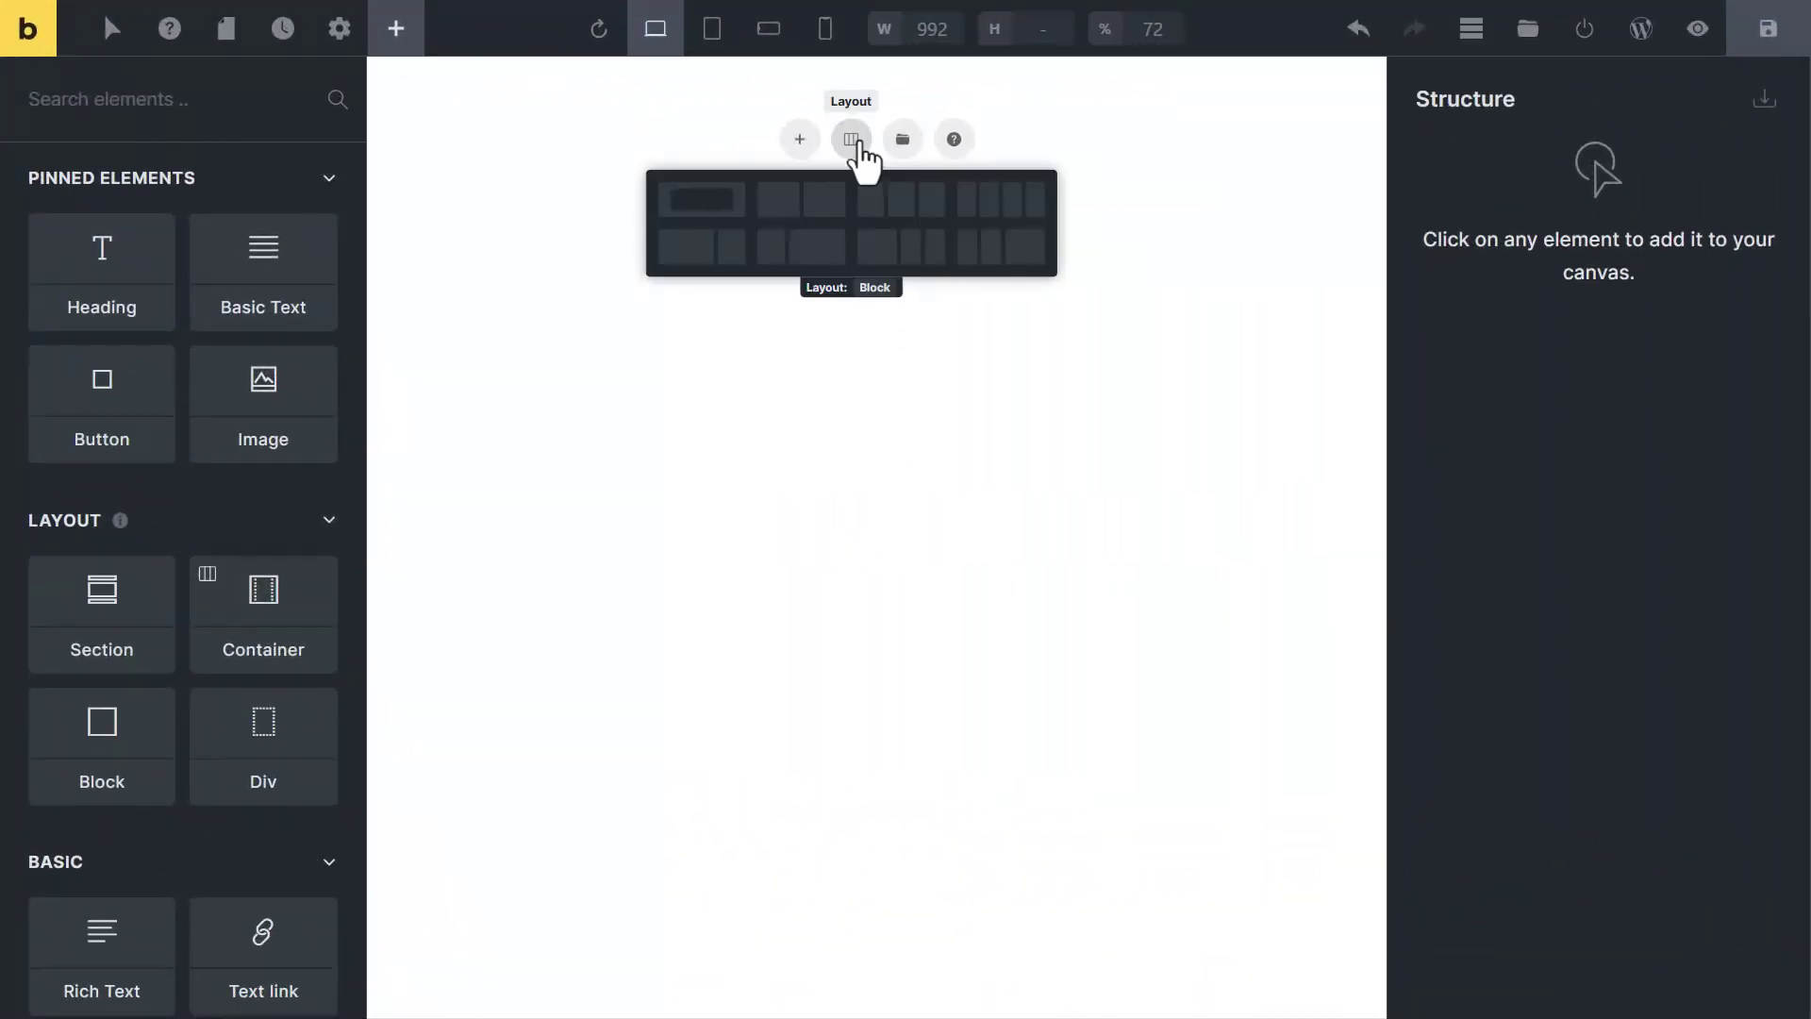
click(898, 202)
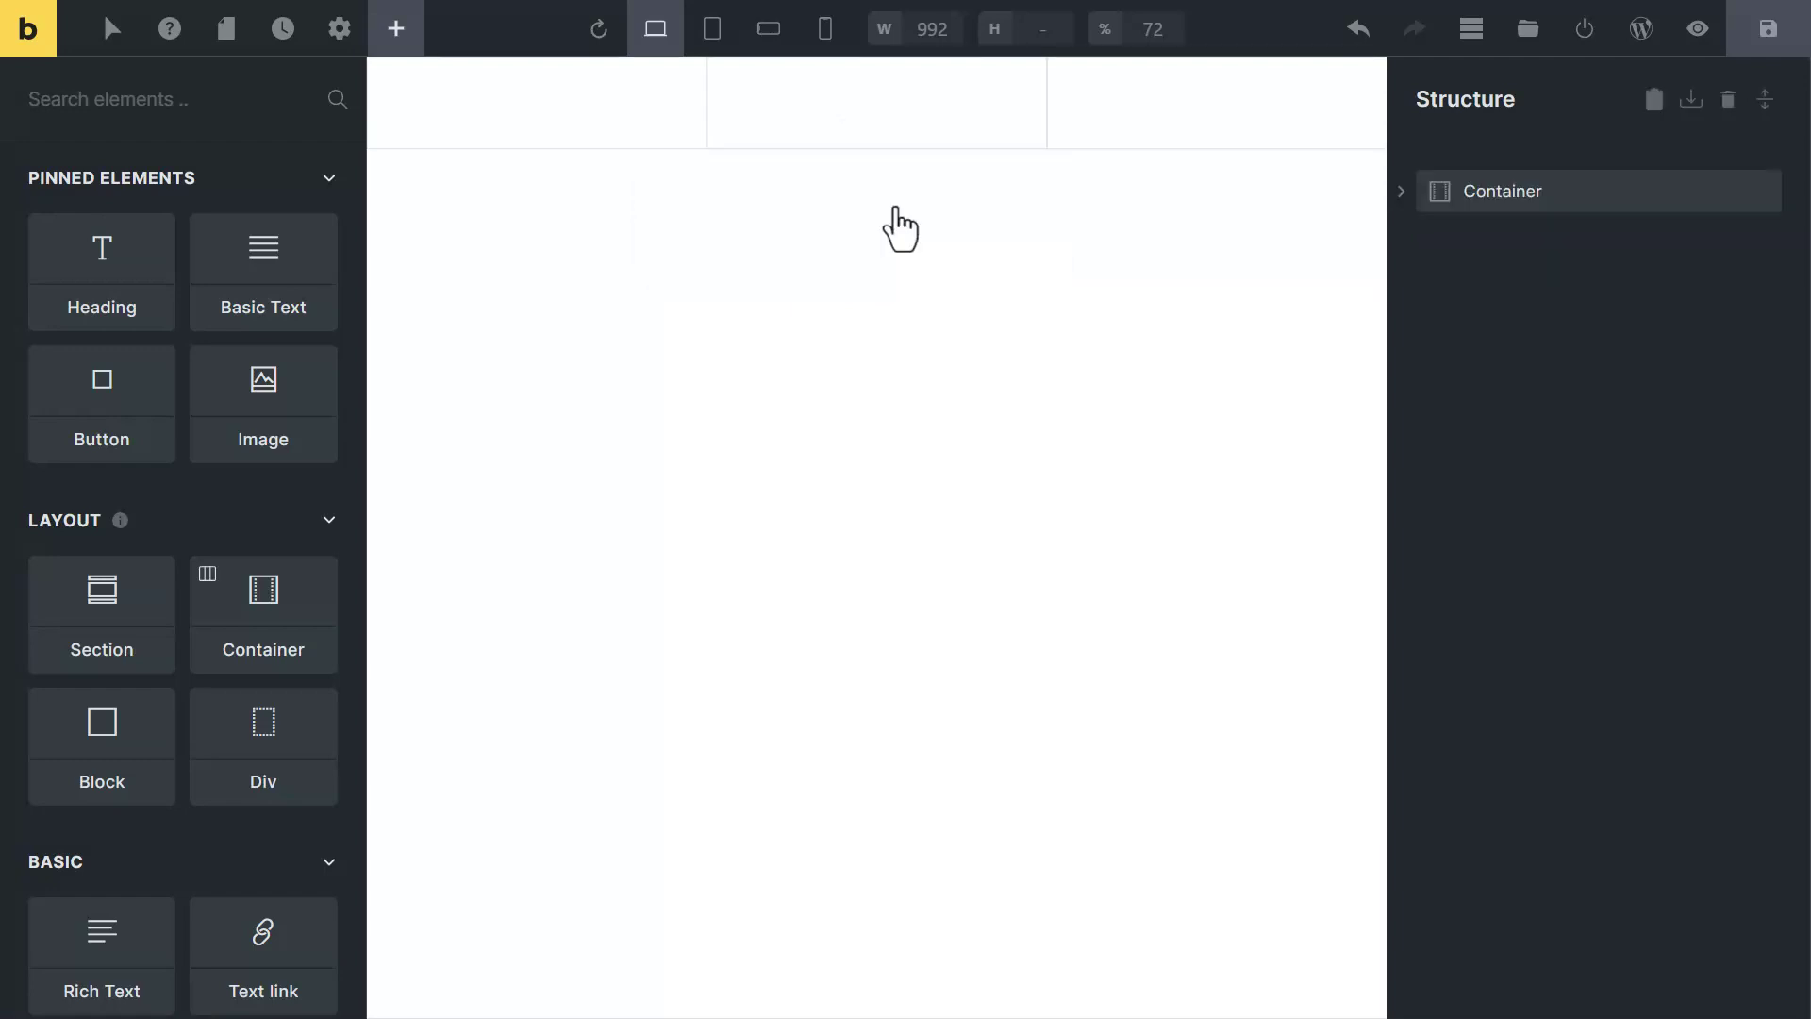
right_click(1537, 196)
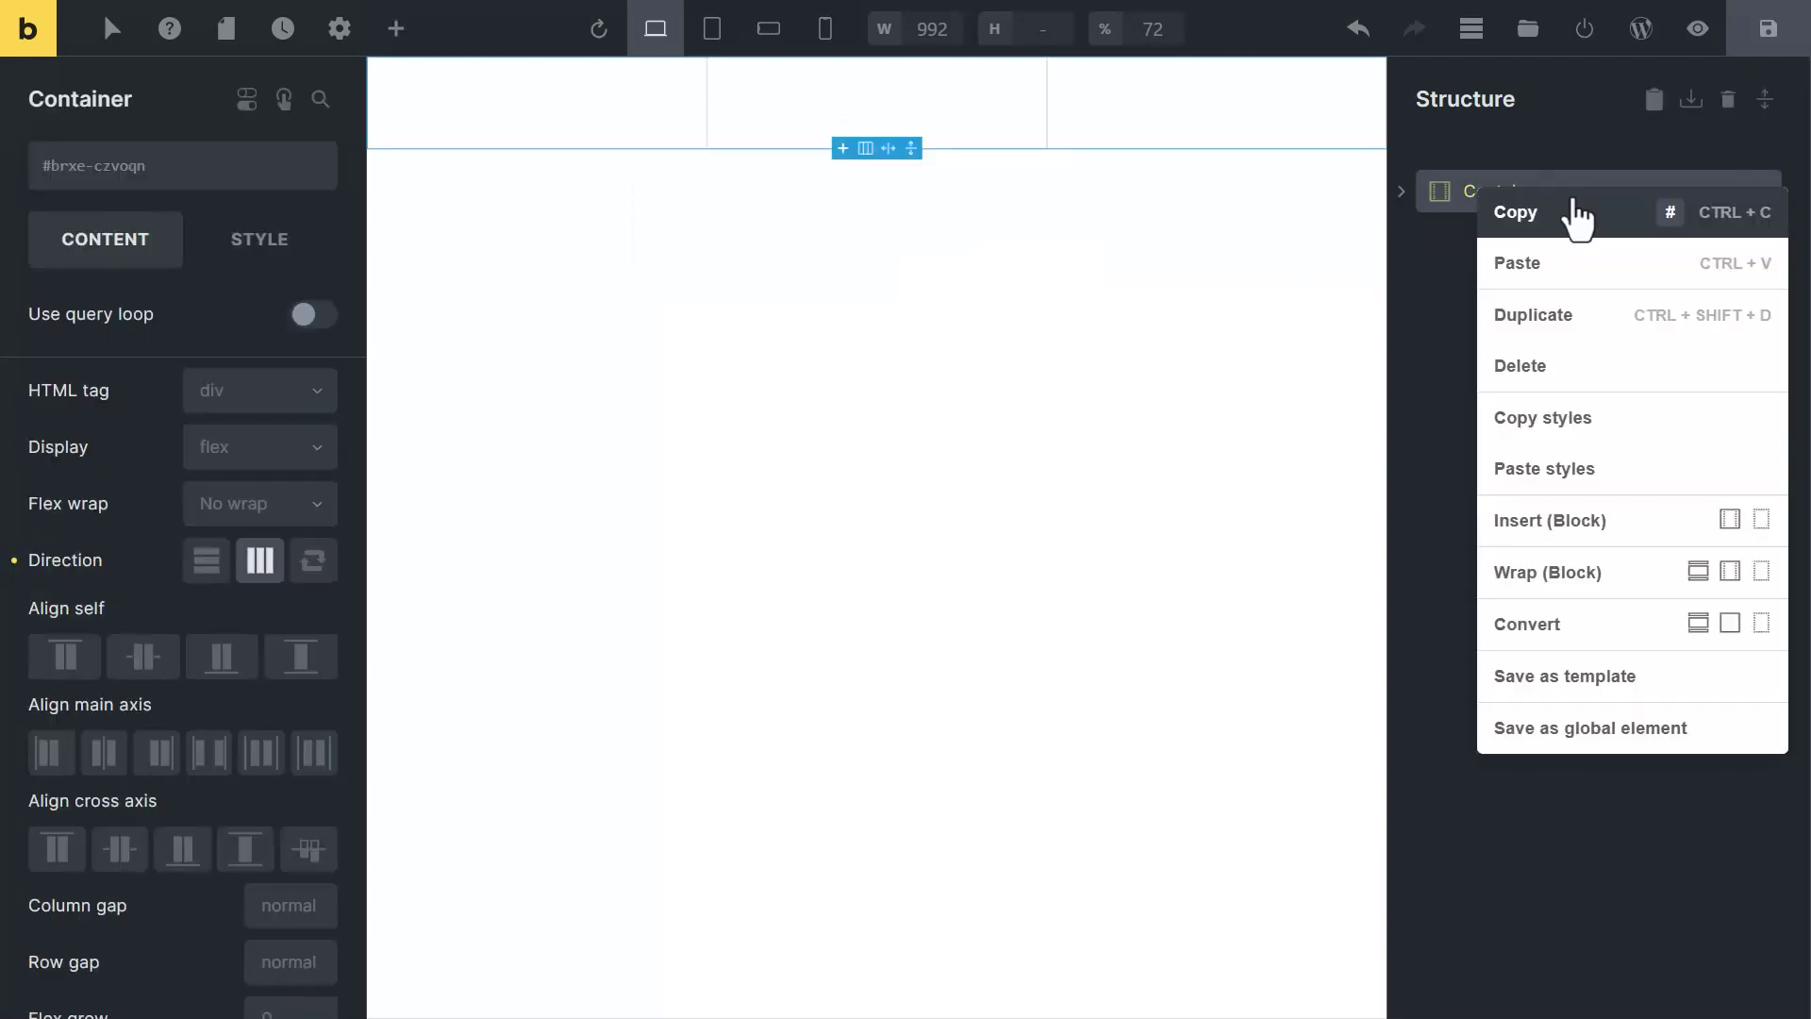
Wrap the container in a tall Section with columns centred vertically and a navy #0d132d background
click(1698, 574)
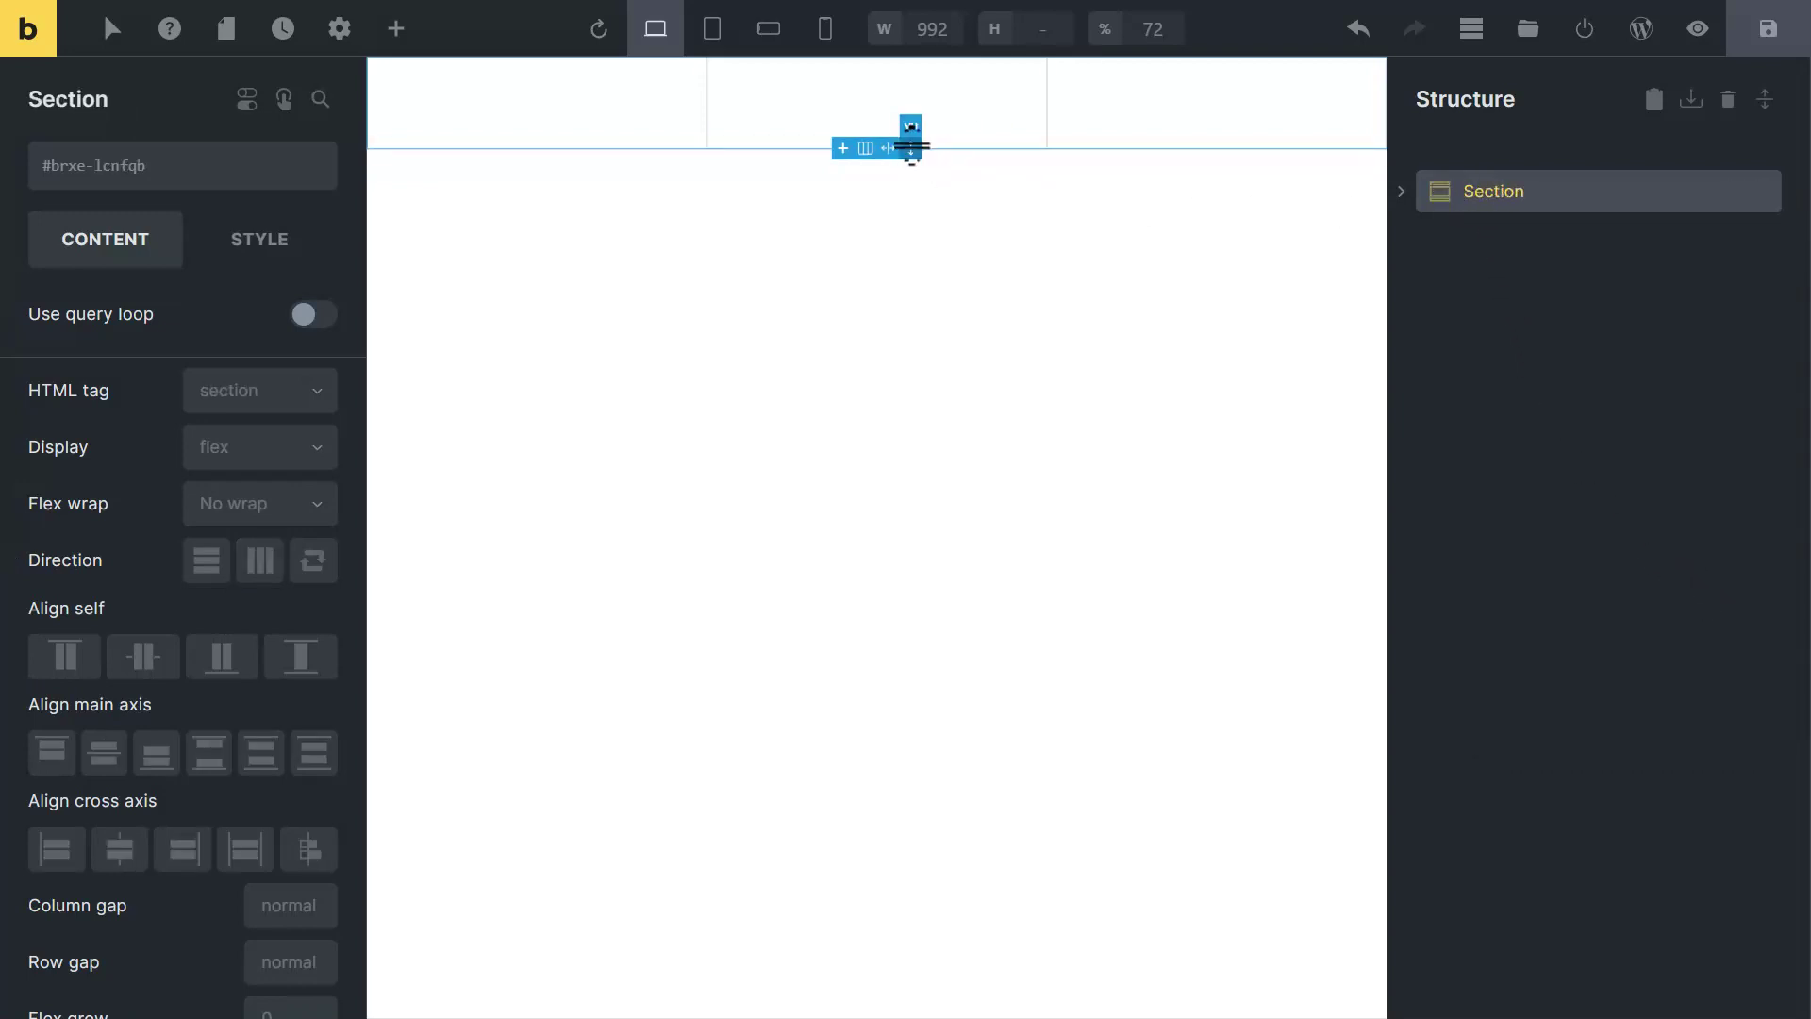
drag(912, 149, 896, 1005)
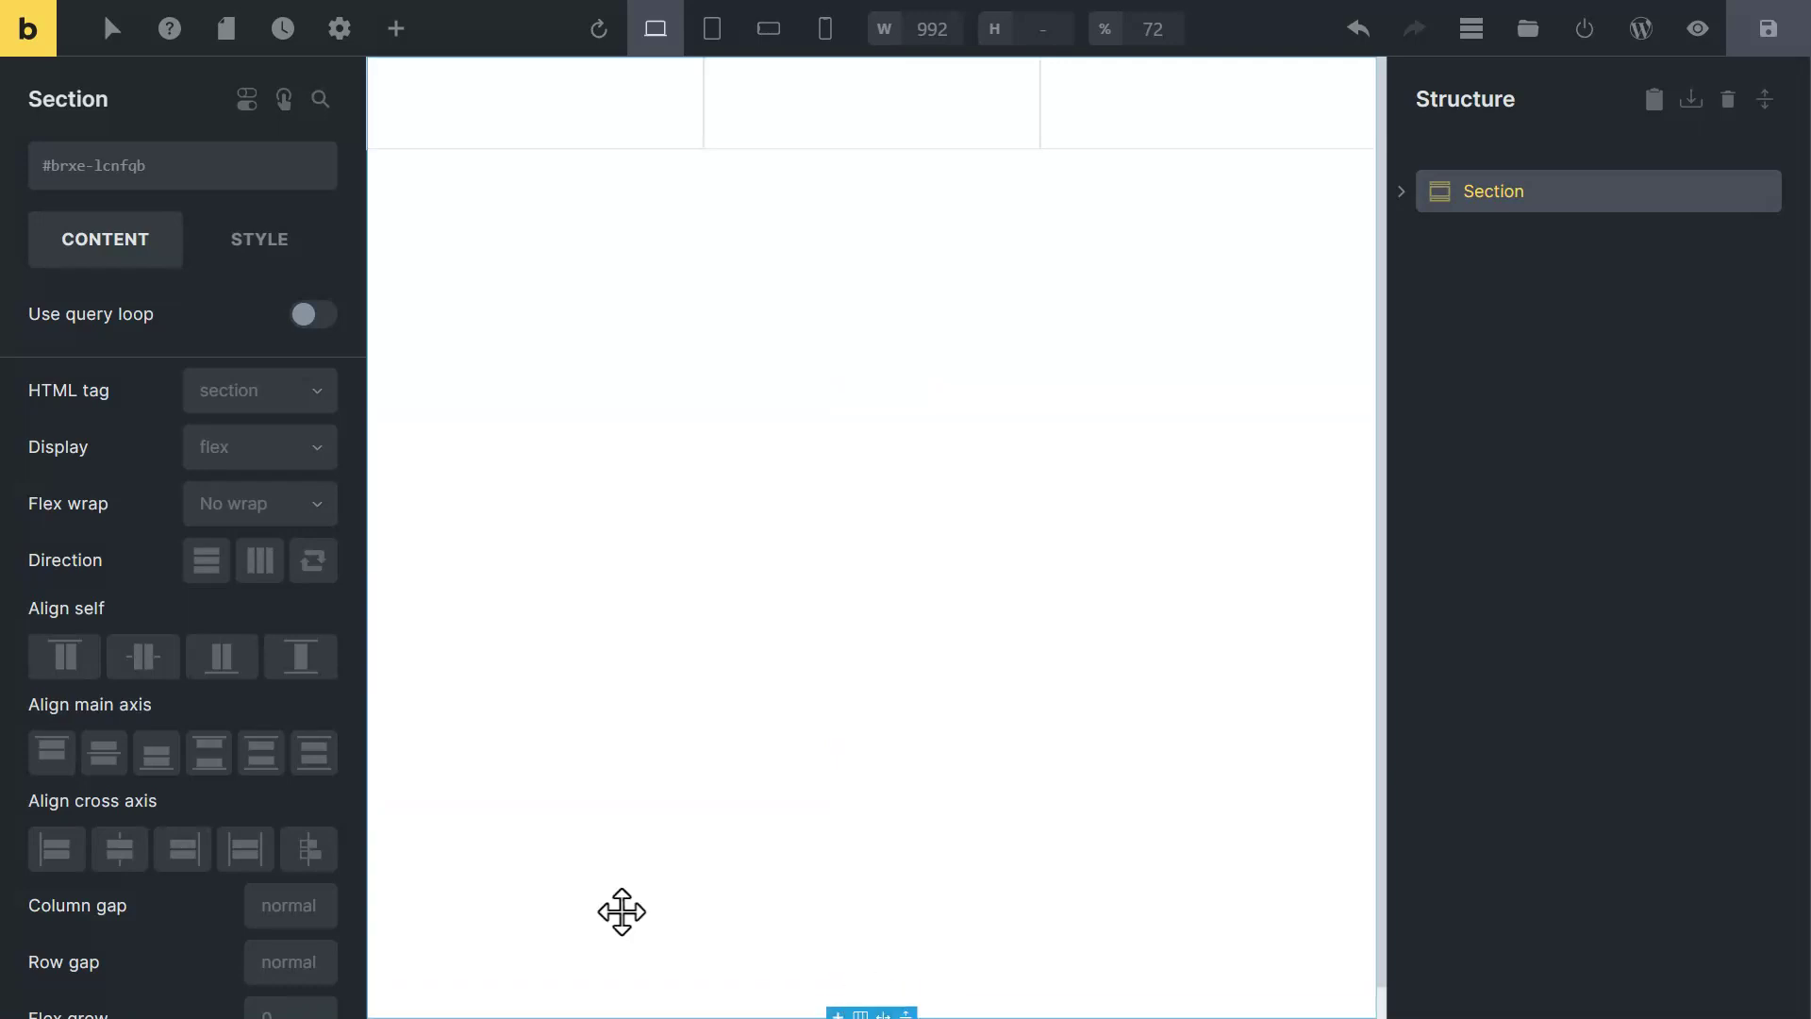
click(120, 849)
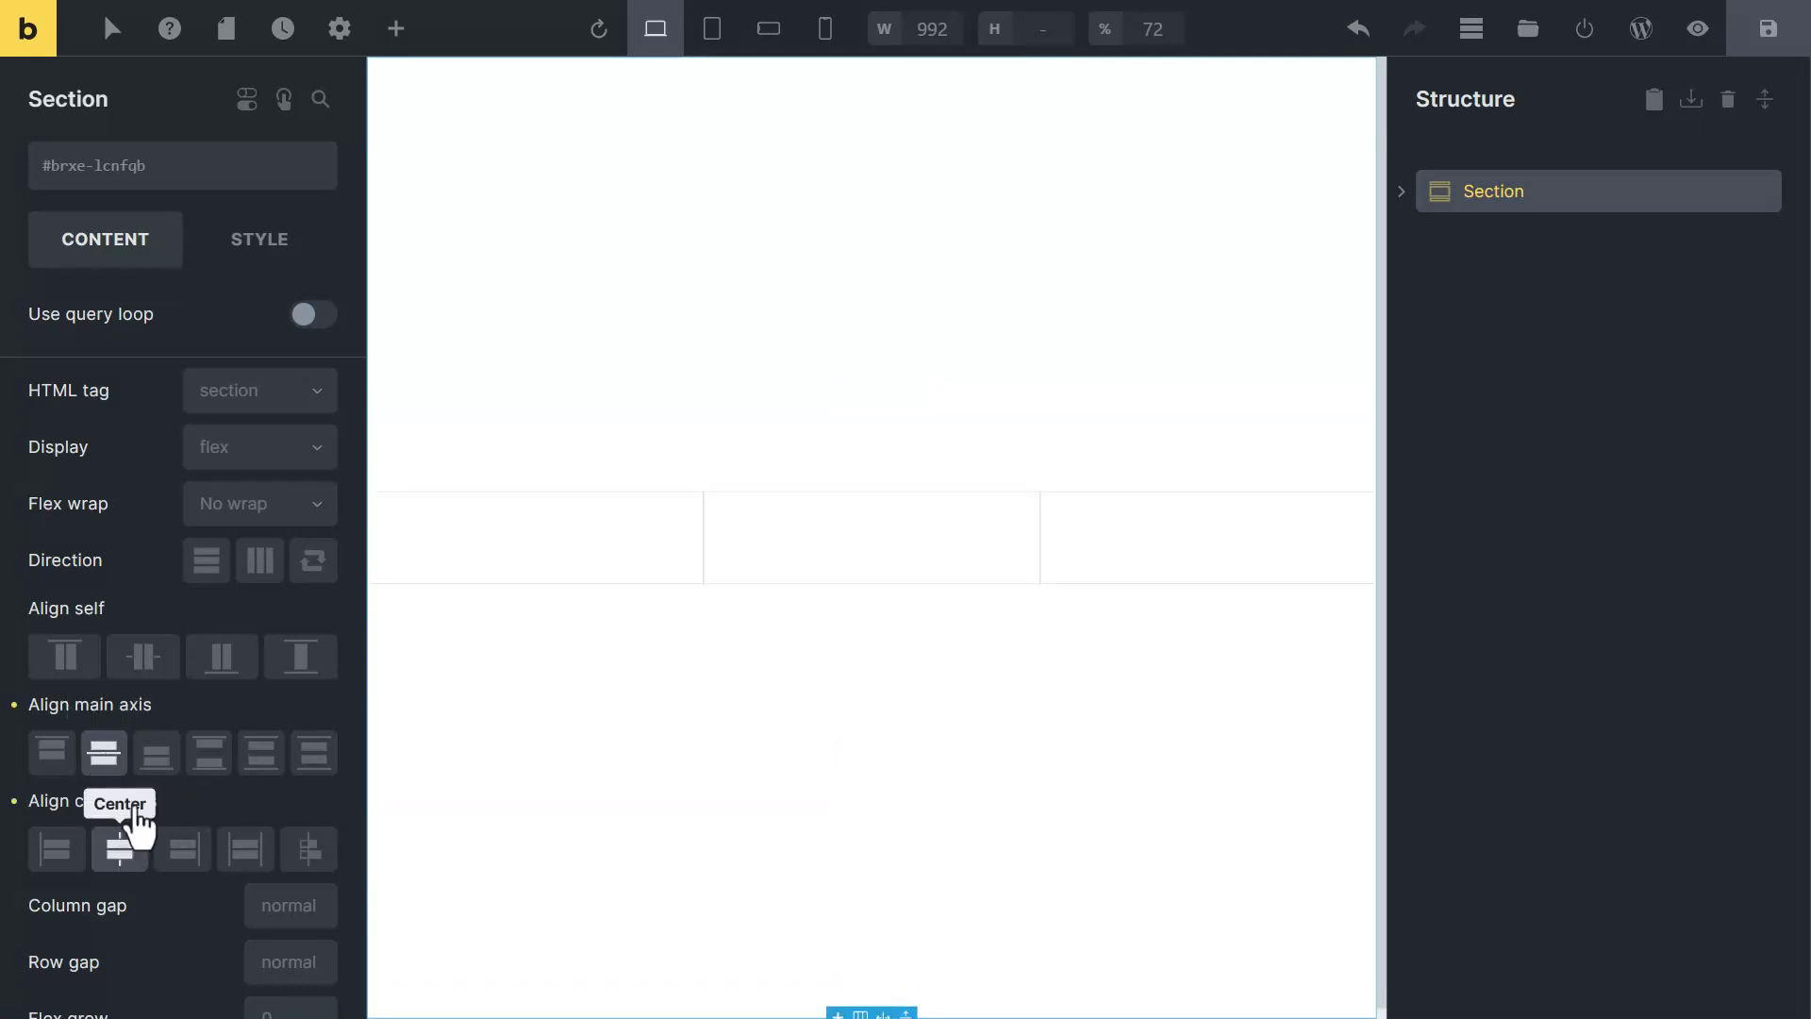
click(253, 269)
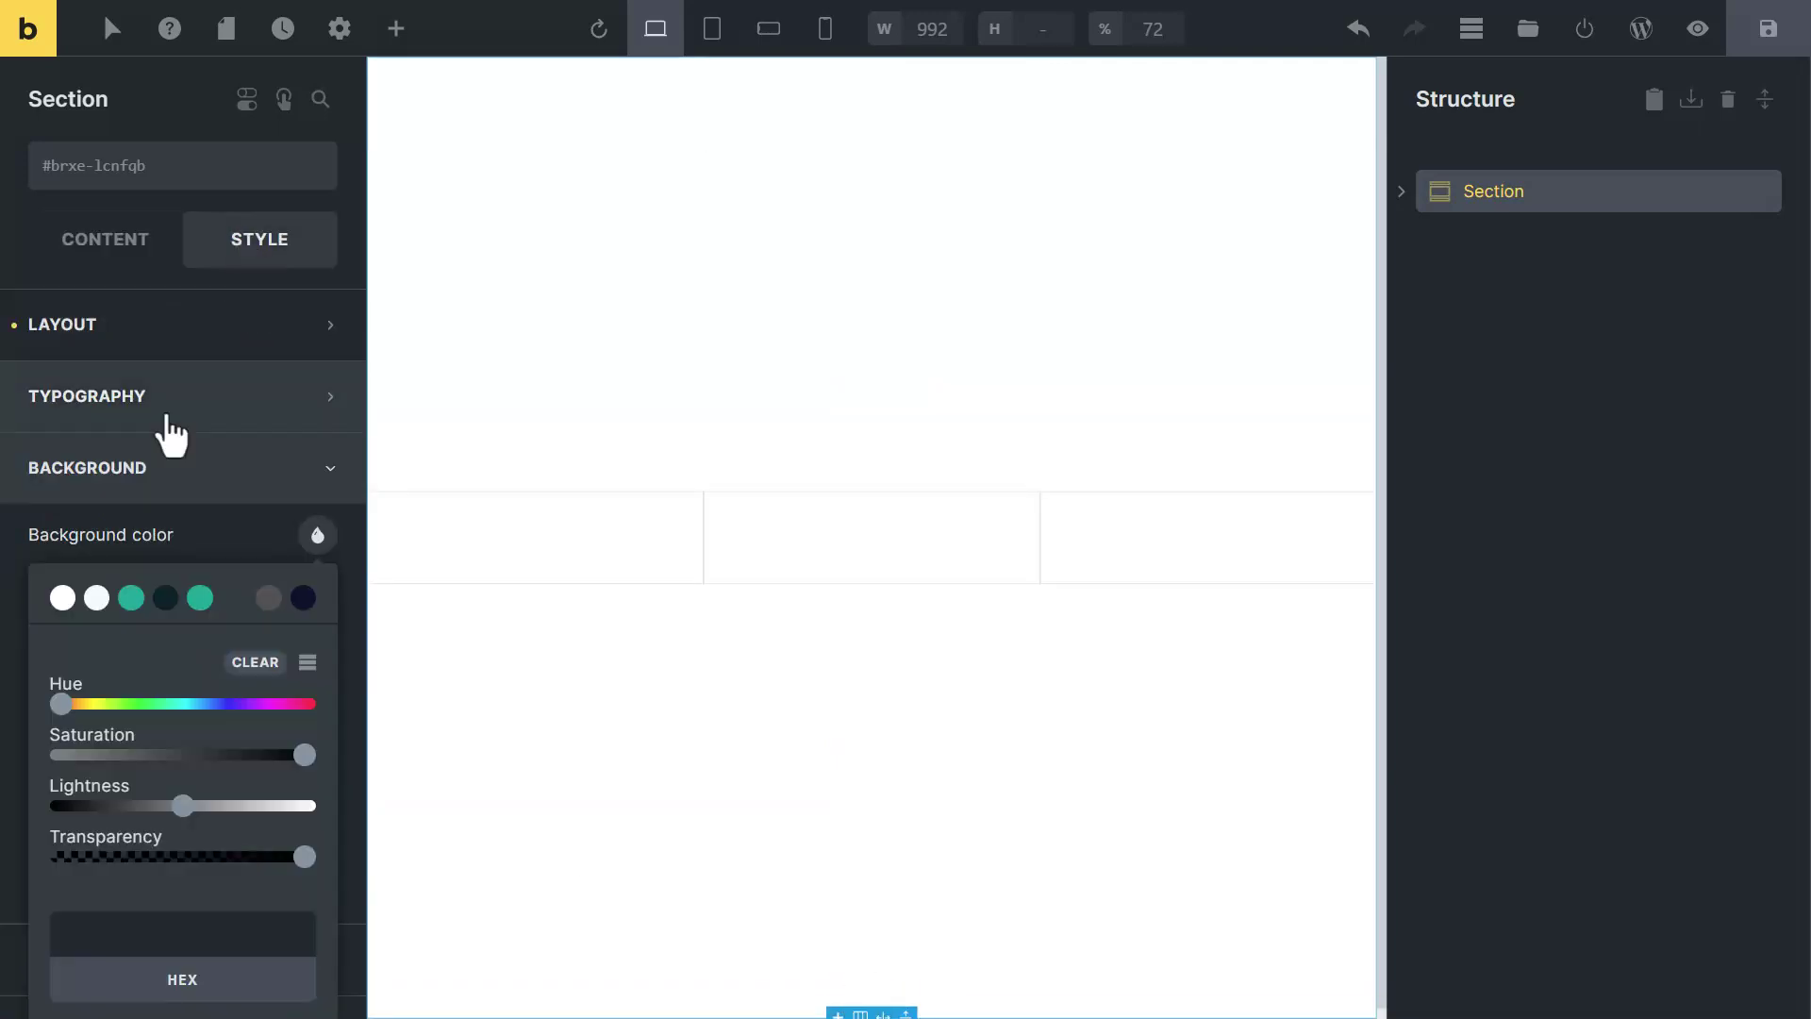
click(302, 597)
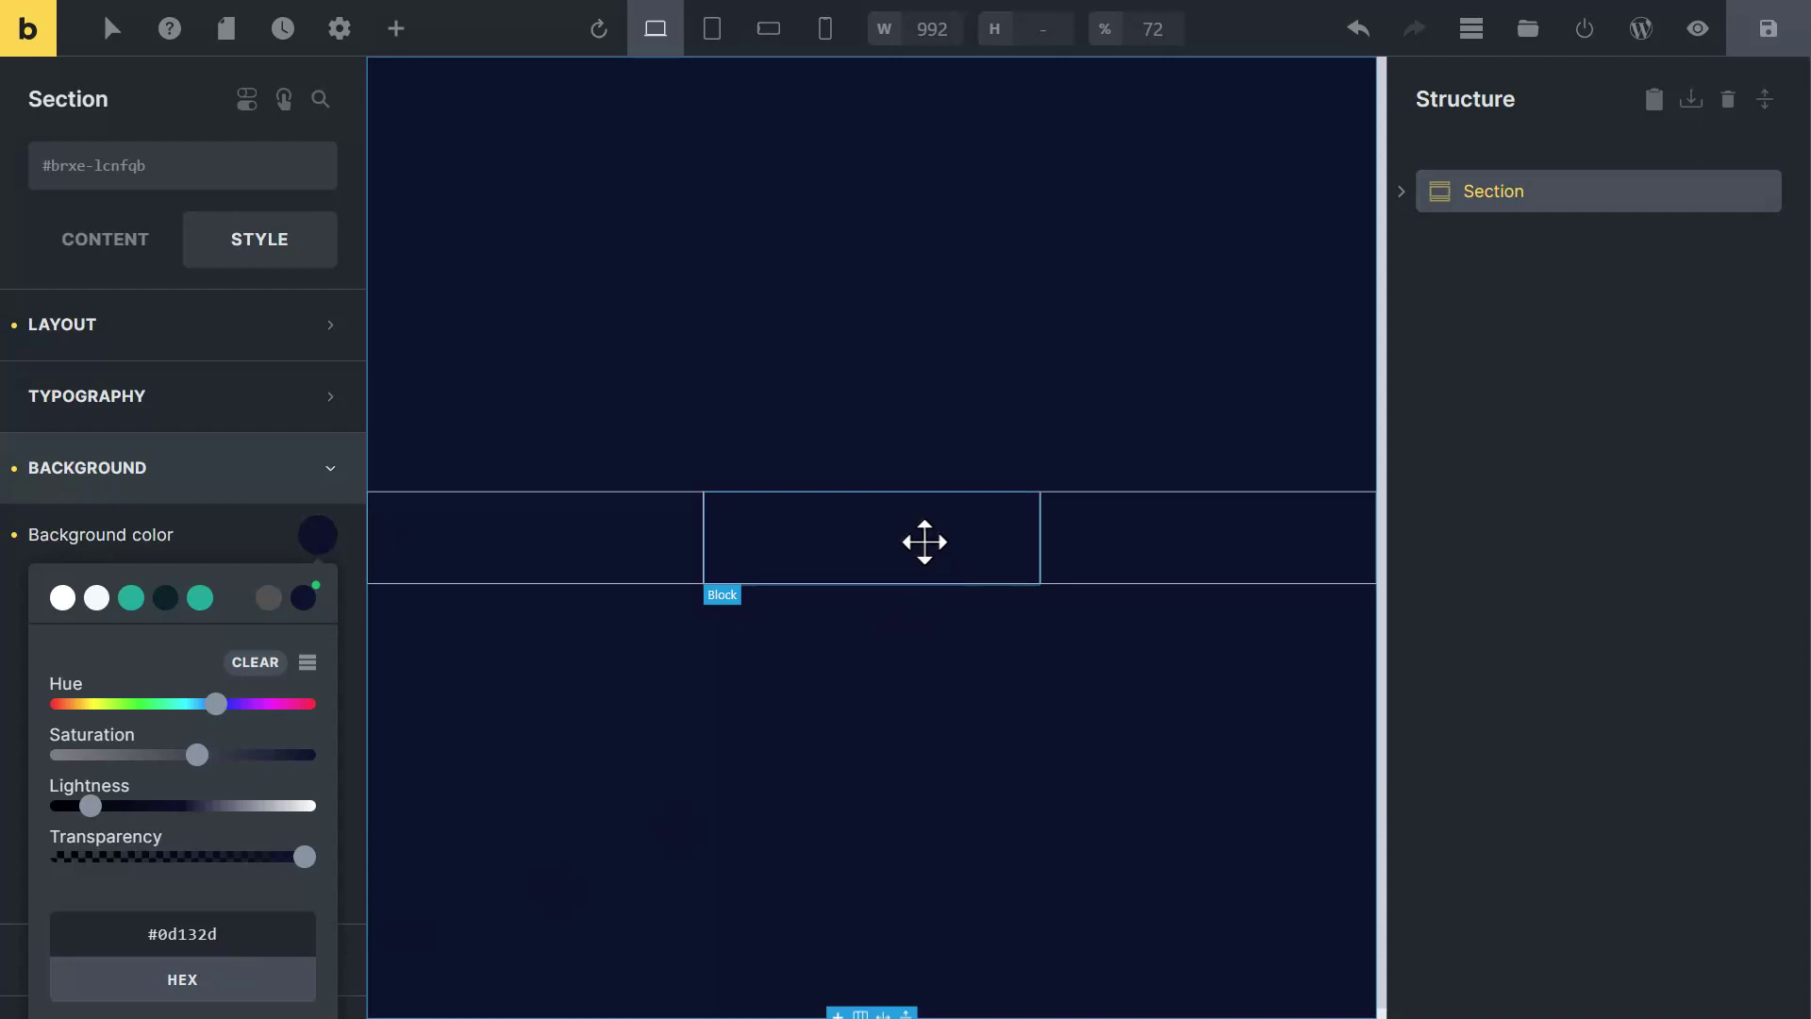
Give the middle column a black #000000 background and add a Block inside it
click(852, 555)
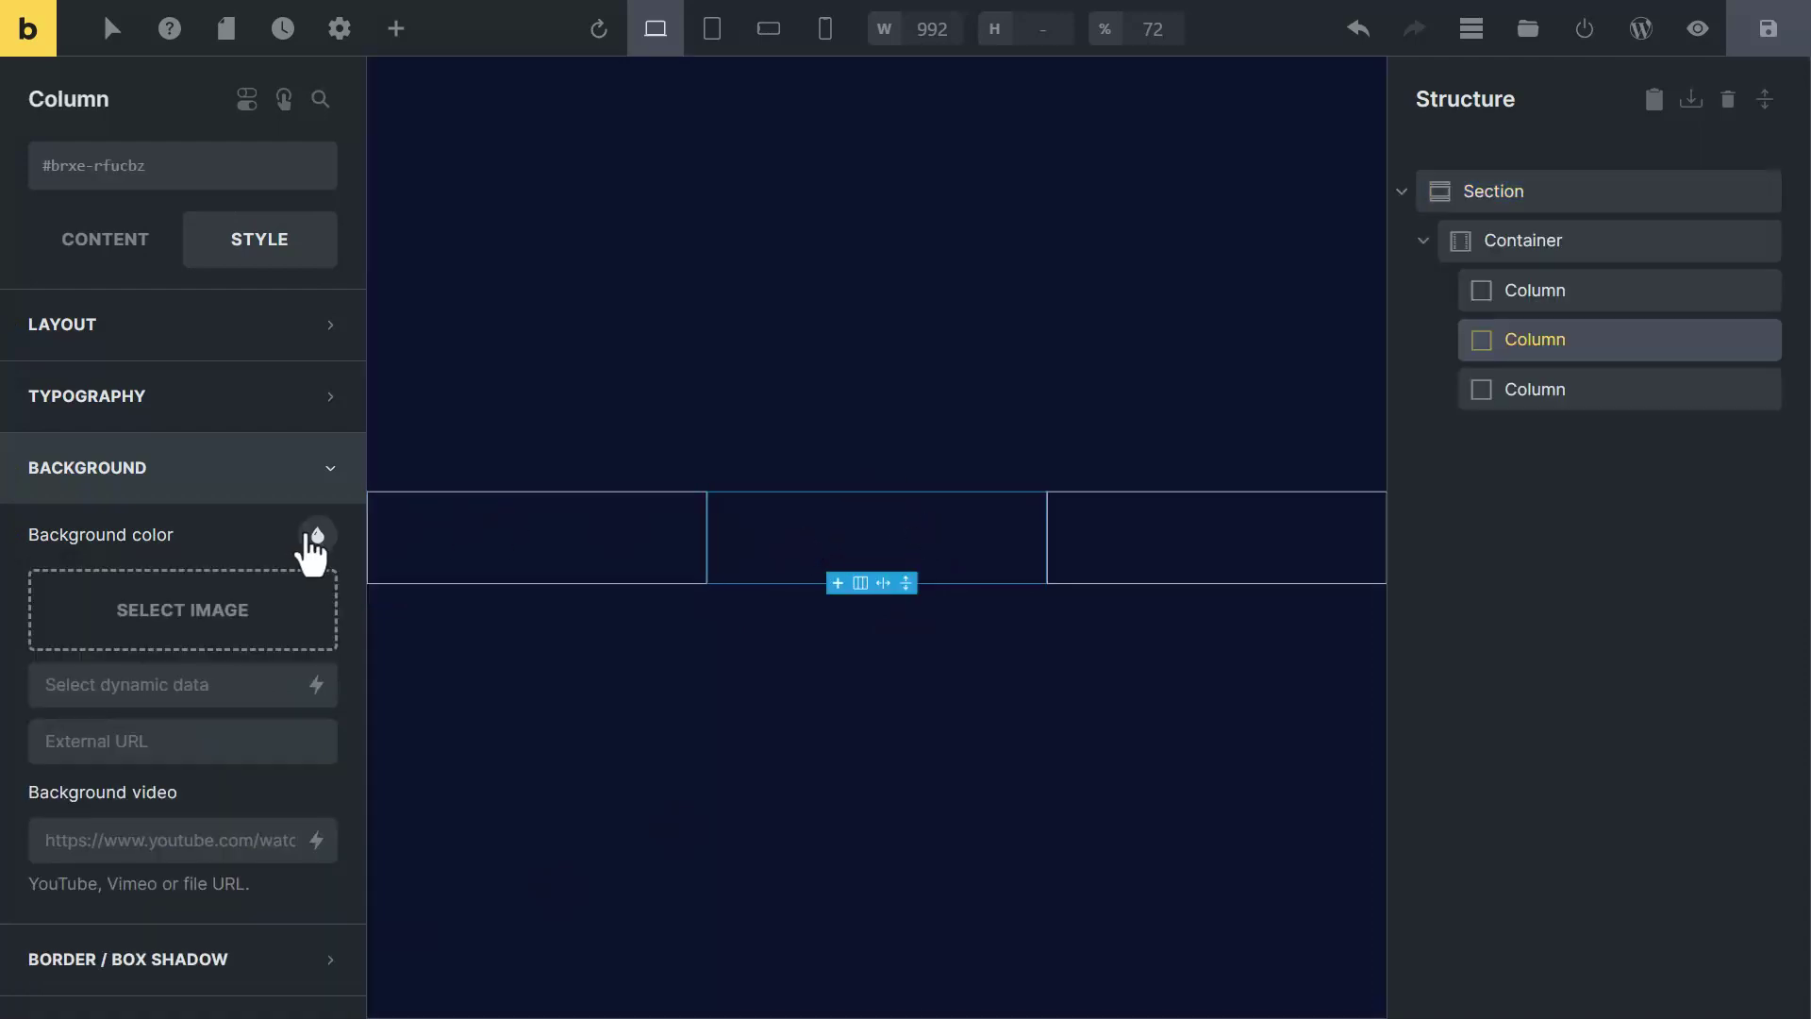
click(315, 537)
drag(184, 805, 58, 807)
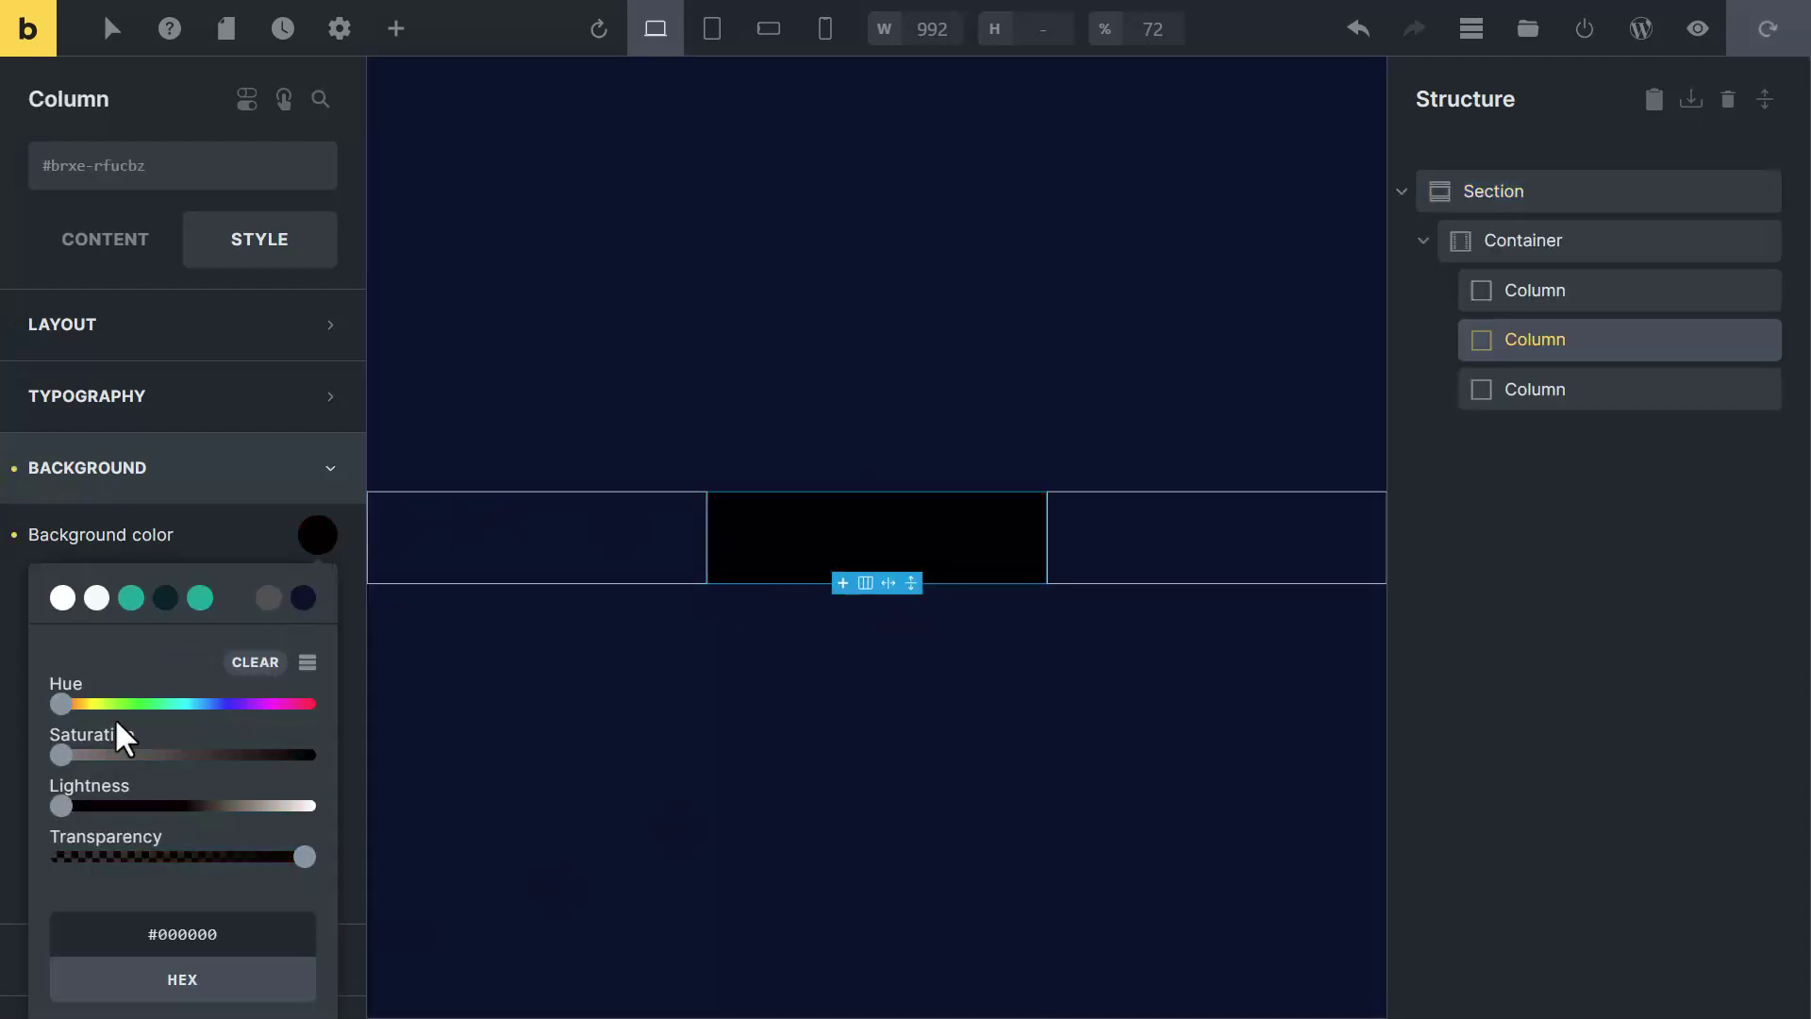
click(397, 38)
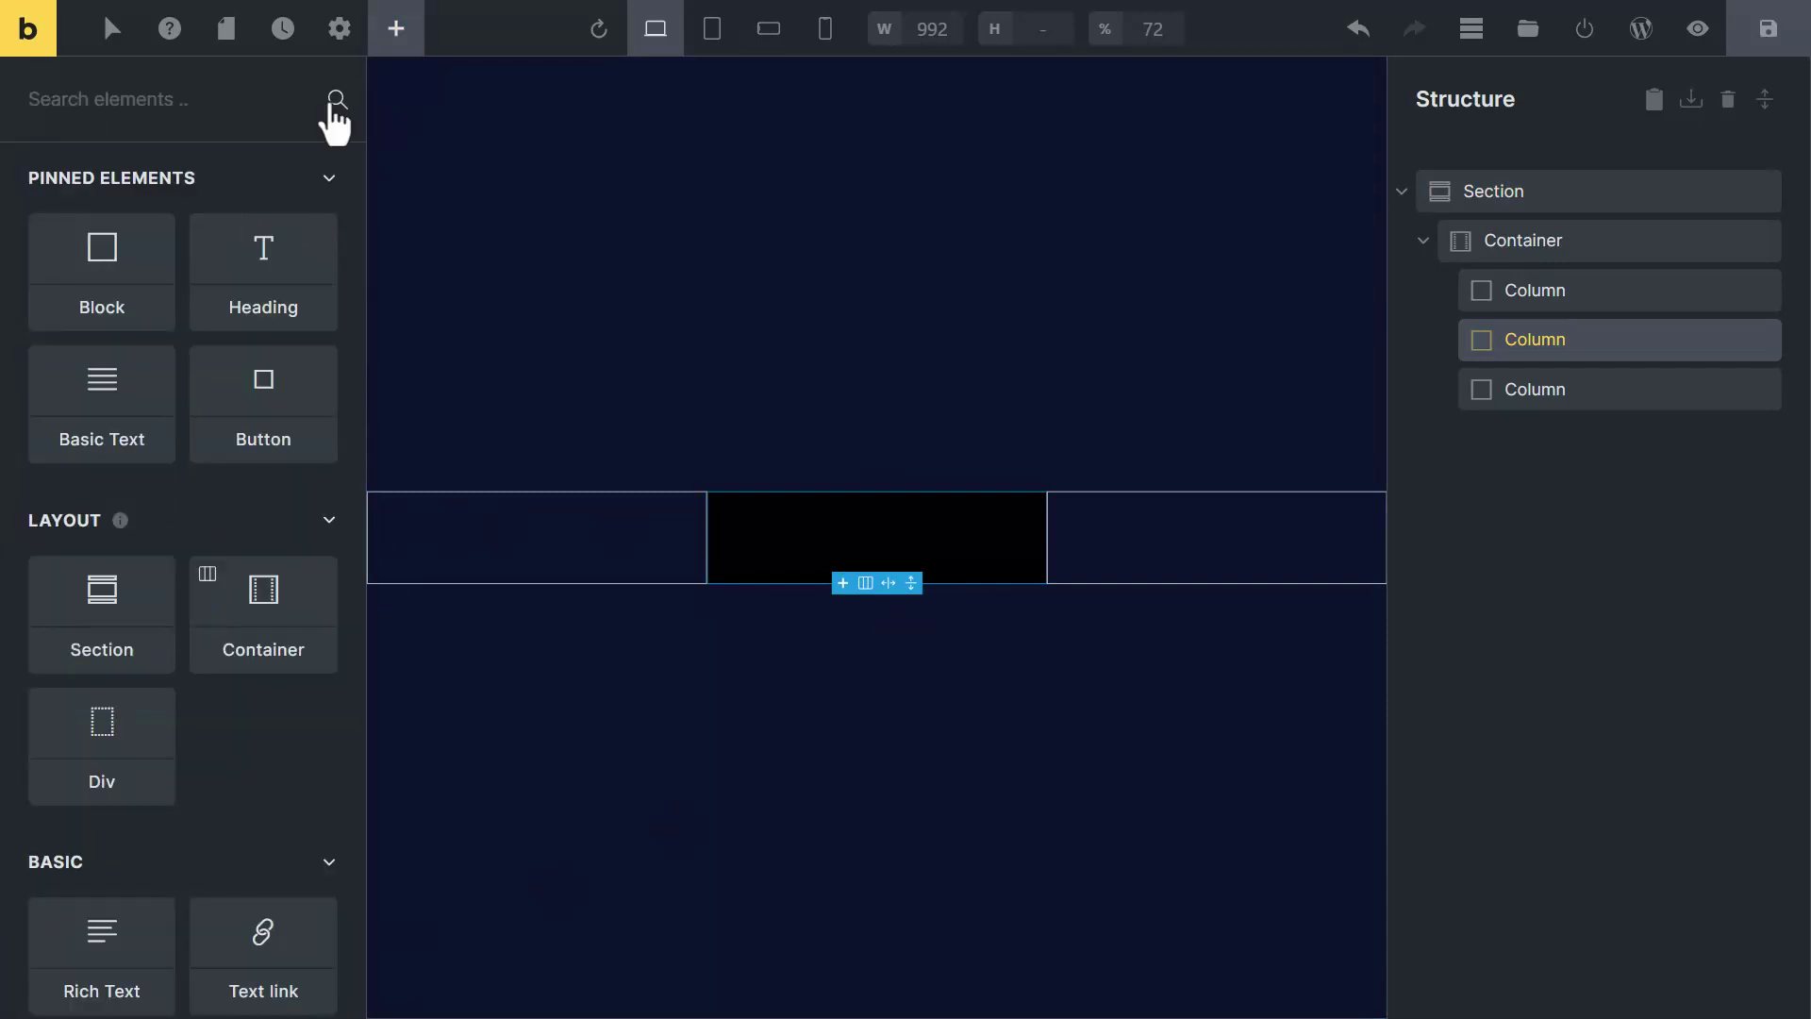
click(104, 278)
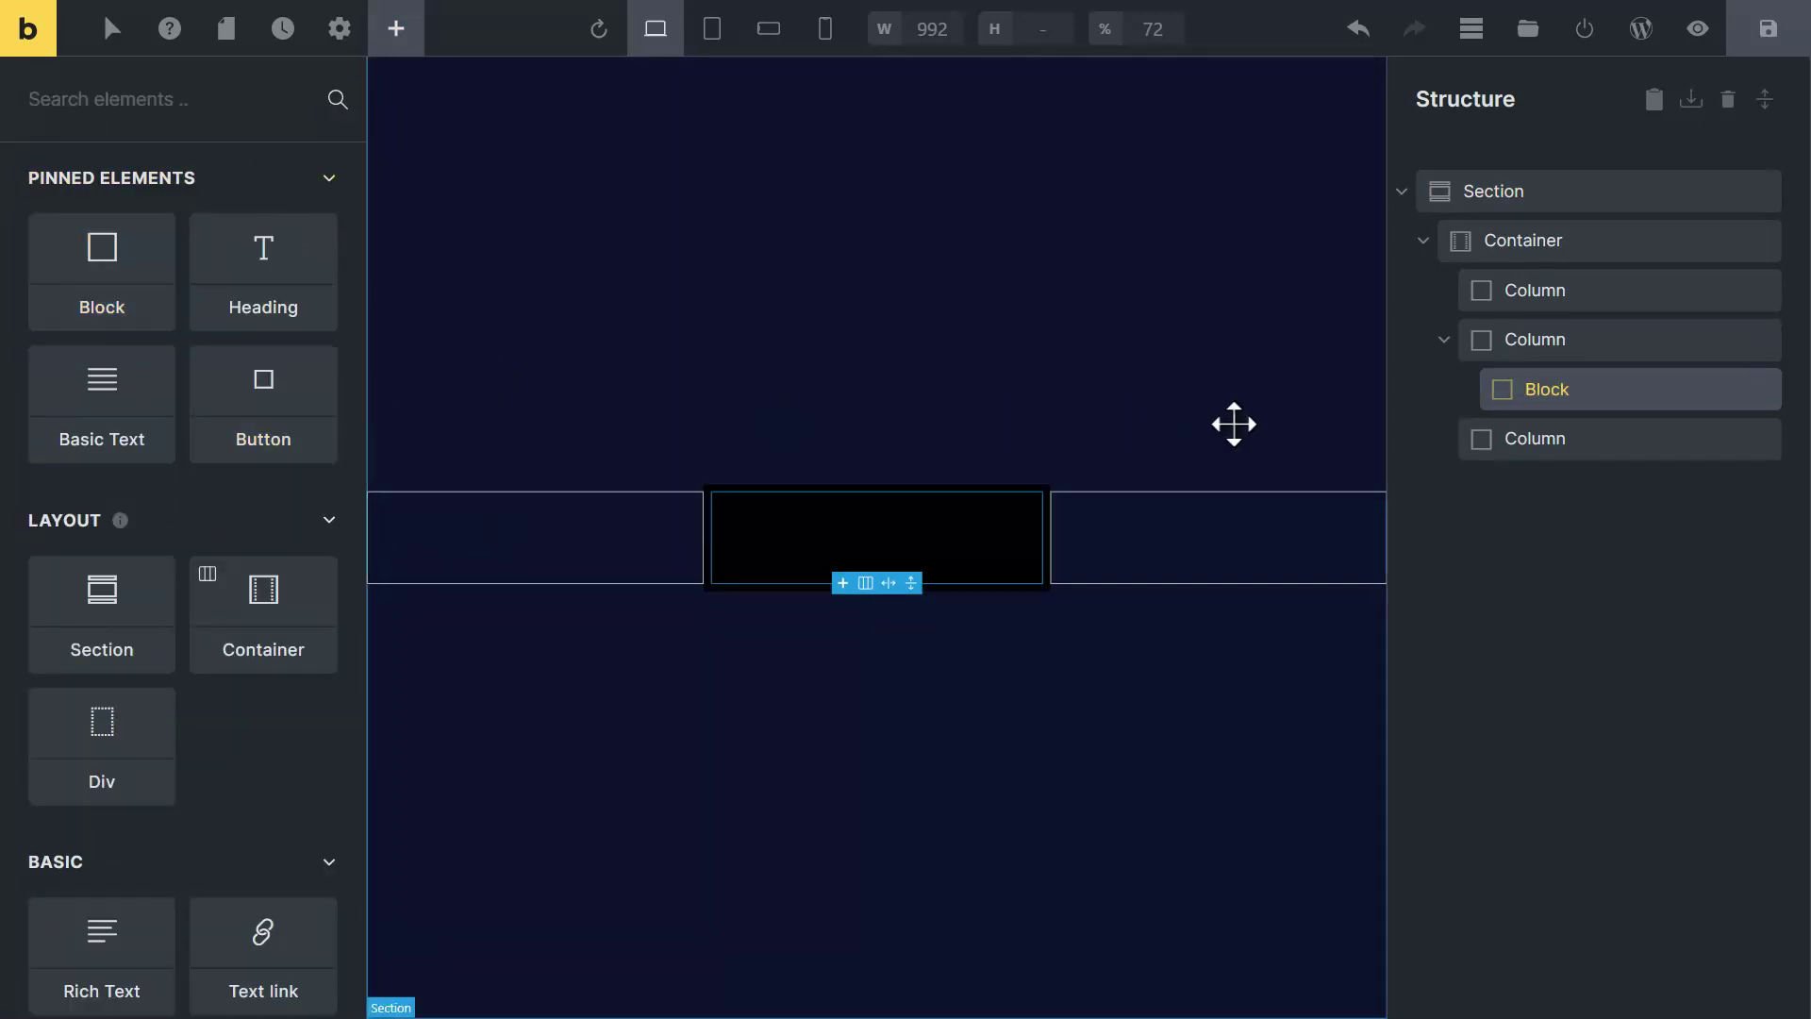
Rename the middle column 'Border' and the new block 'Card'
double_click(1547, 338)
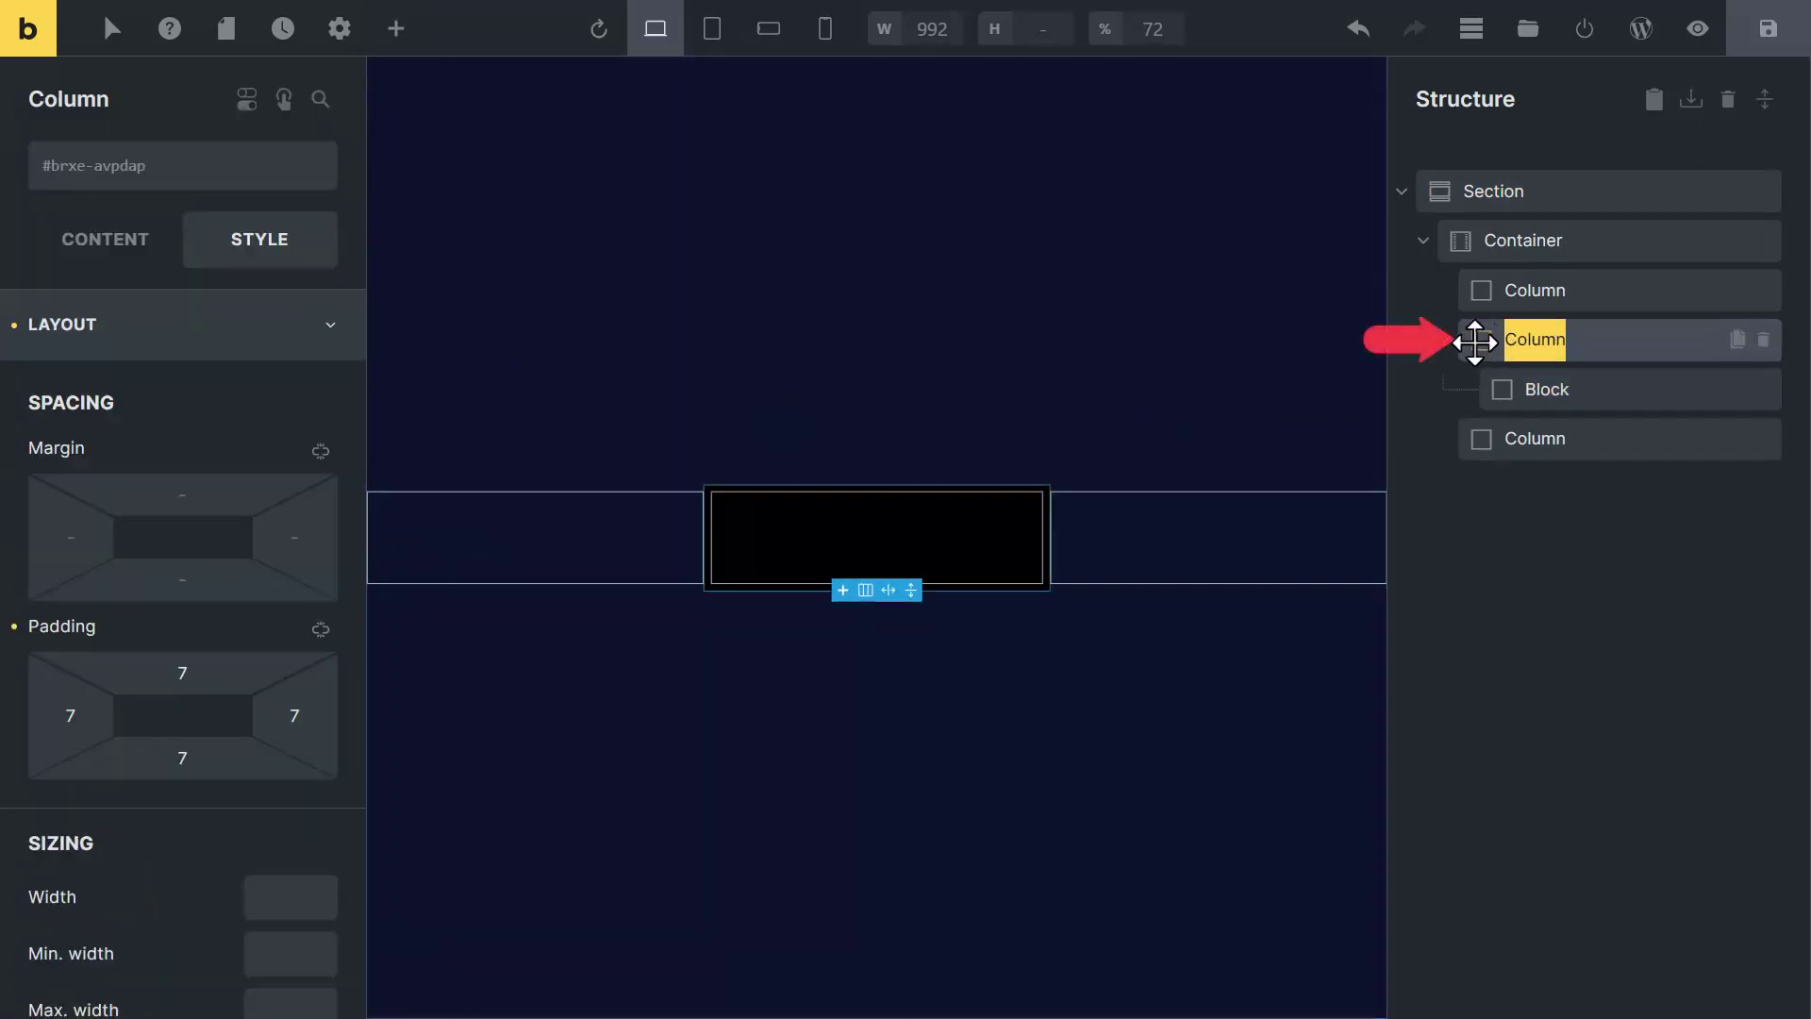
text(Border)
double_click(1554, 389)
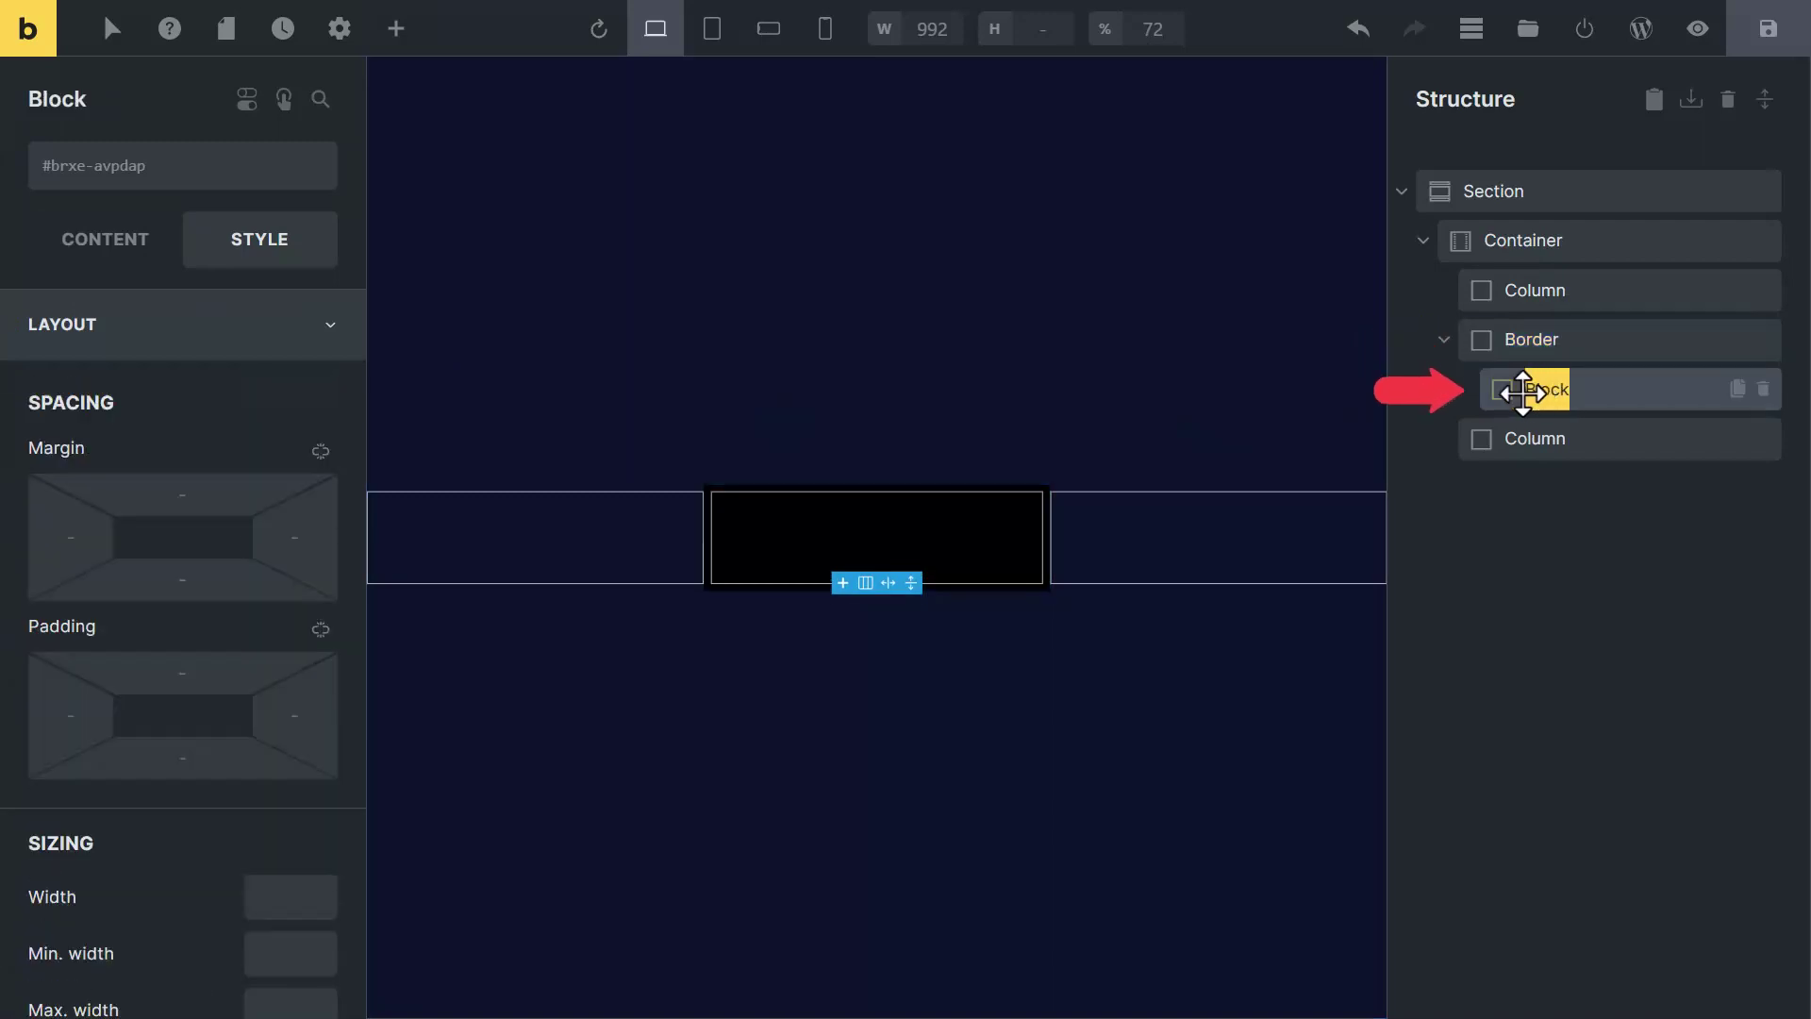
text(Card)
key(Return)
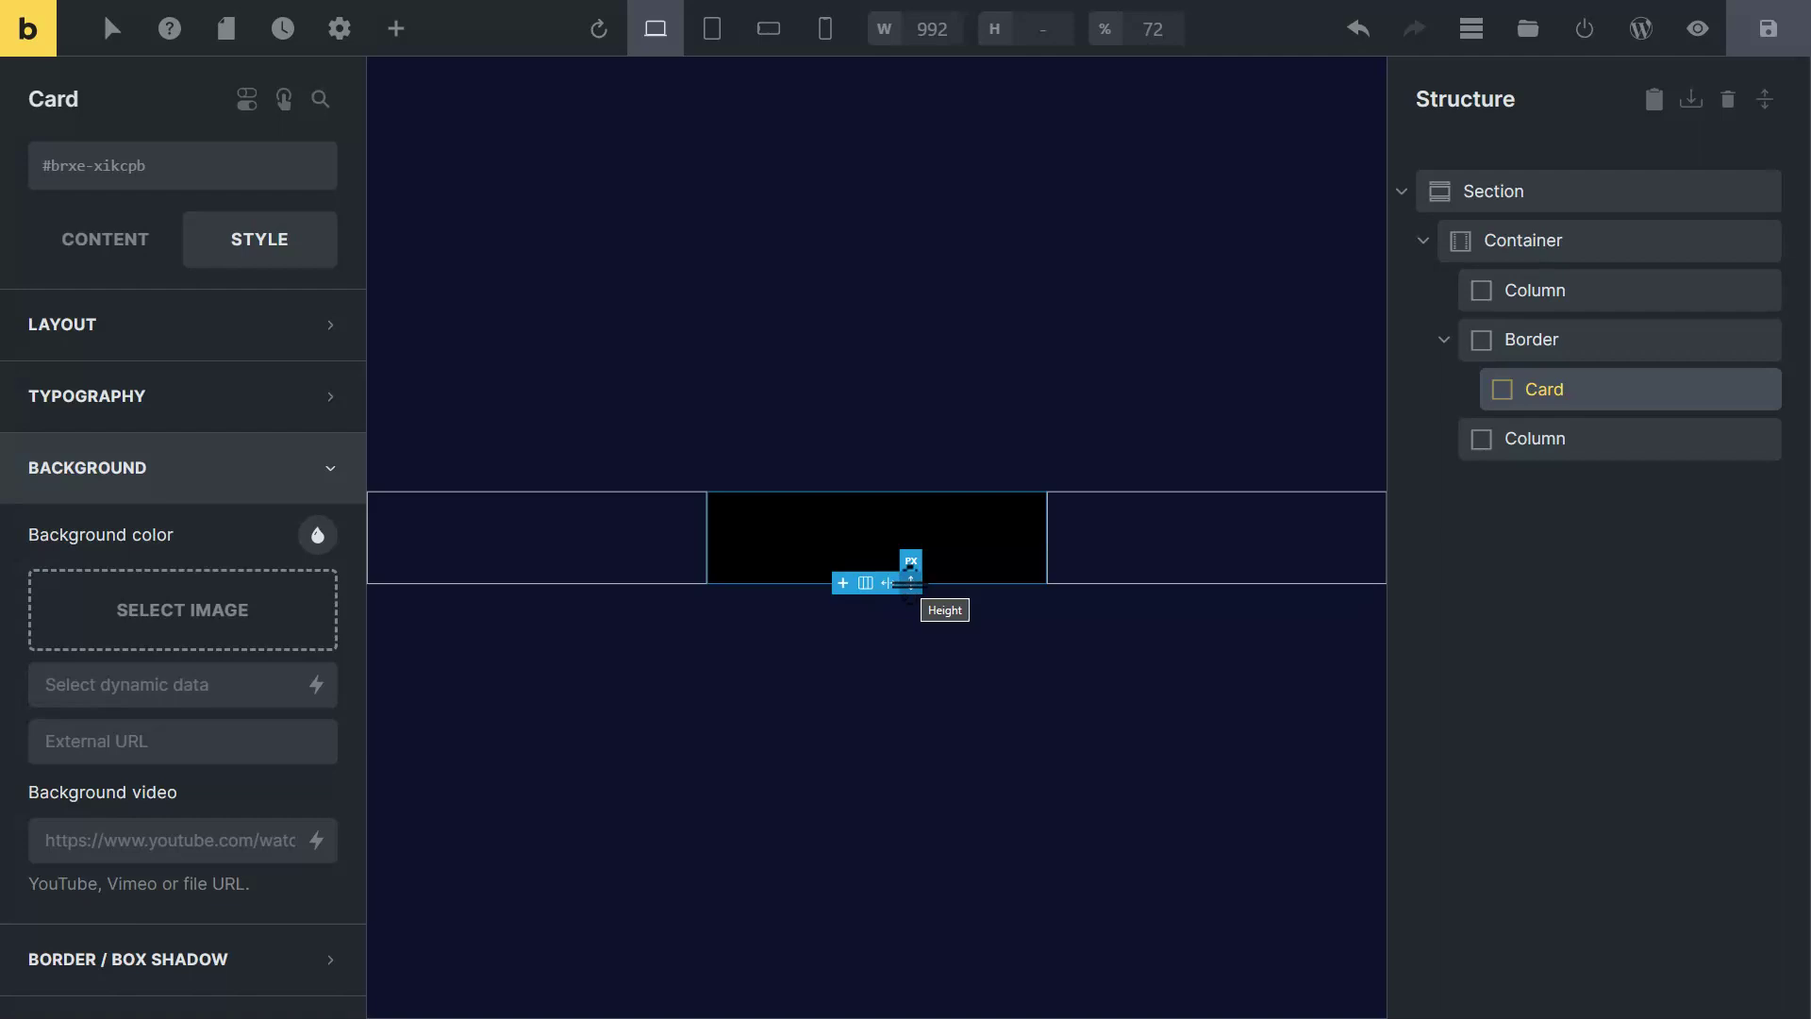
Make the Card much taller with a navy #0d132d background
drag(909, 582, 906, 920)
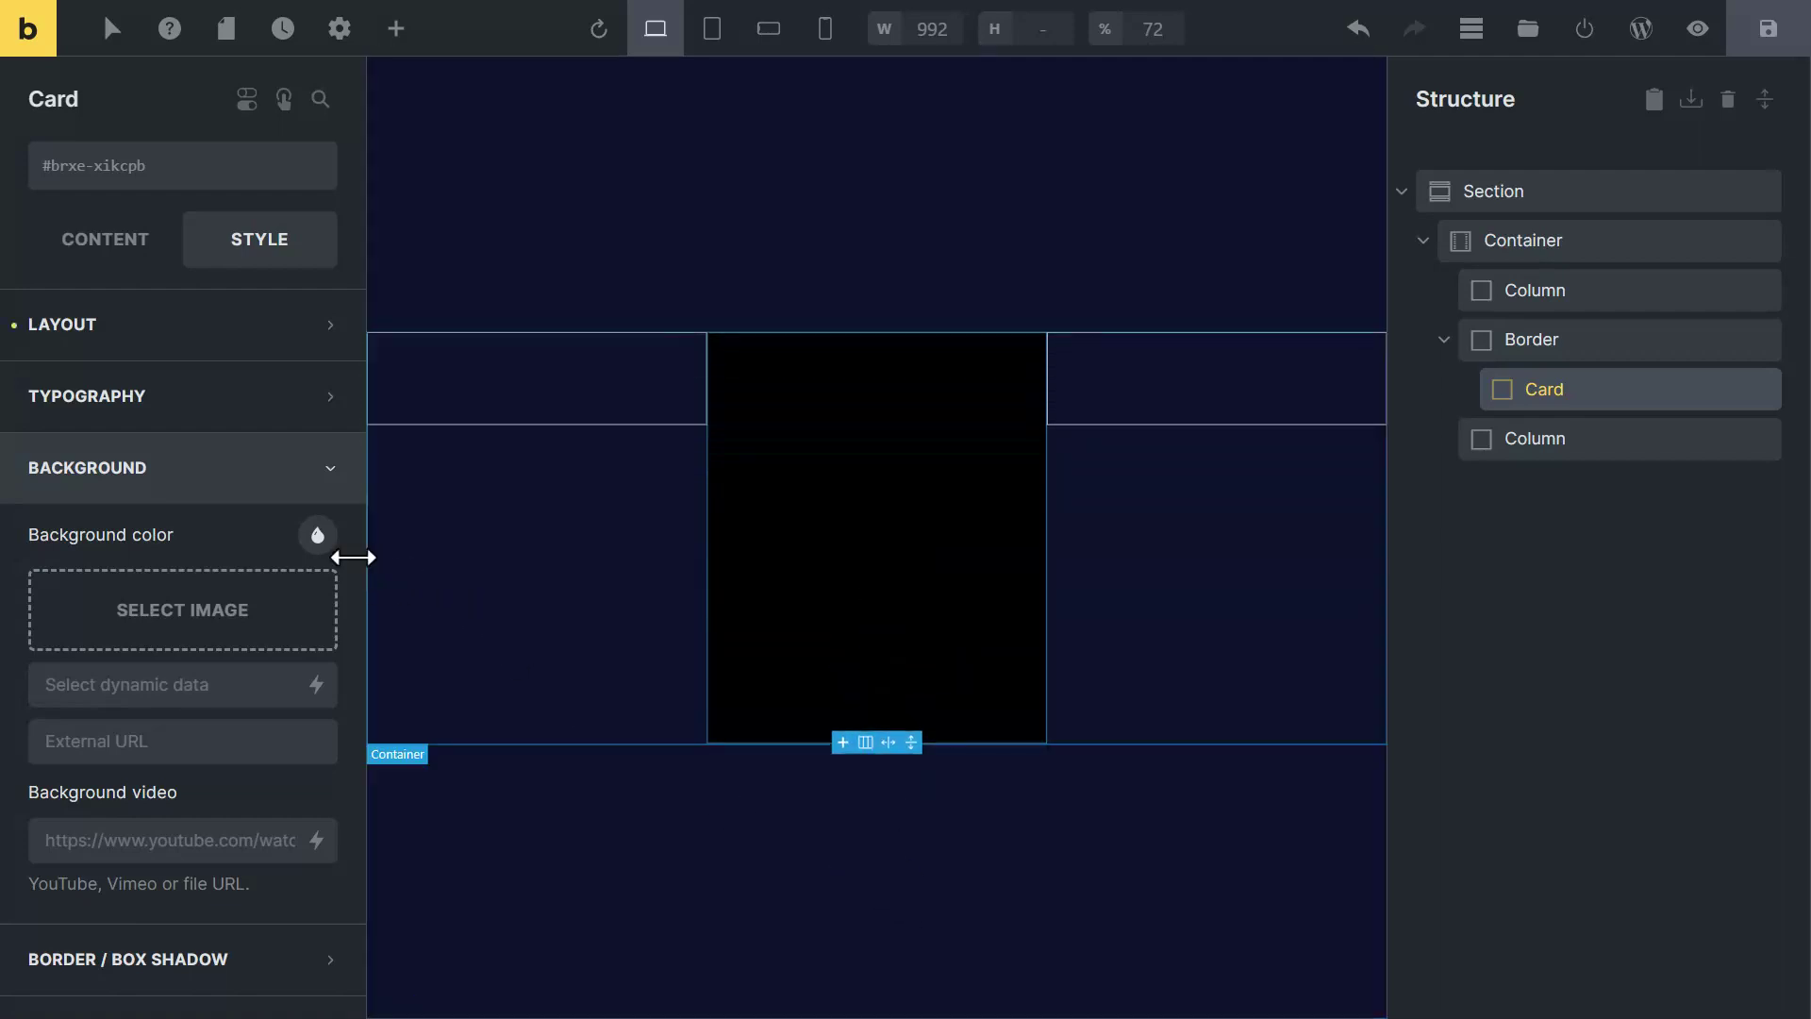
click(317, 534)
click(302, 604)
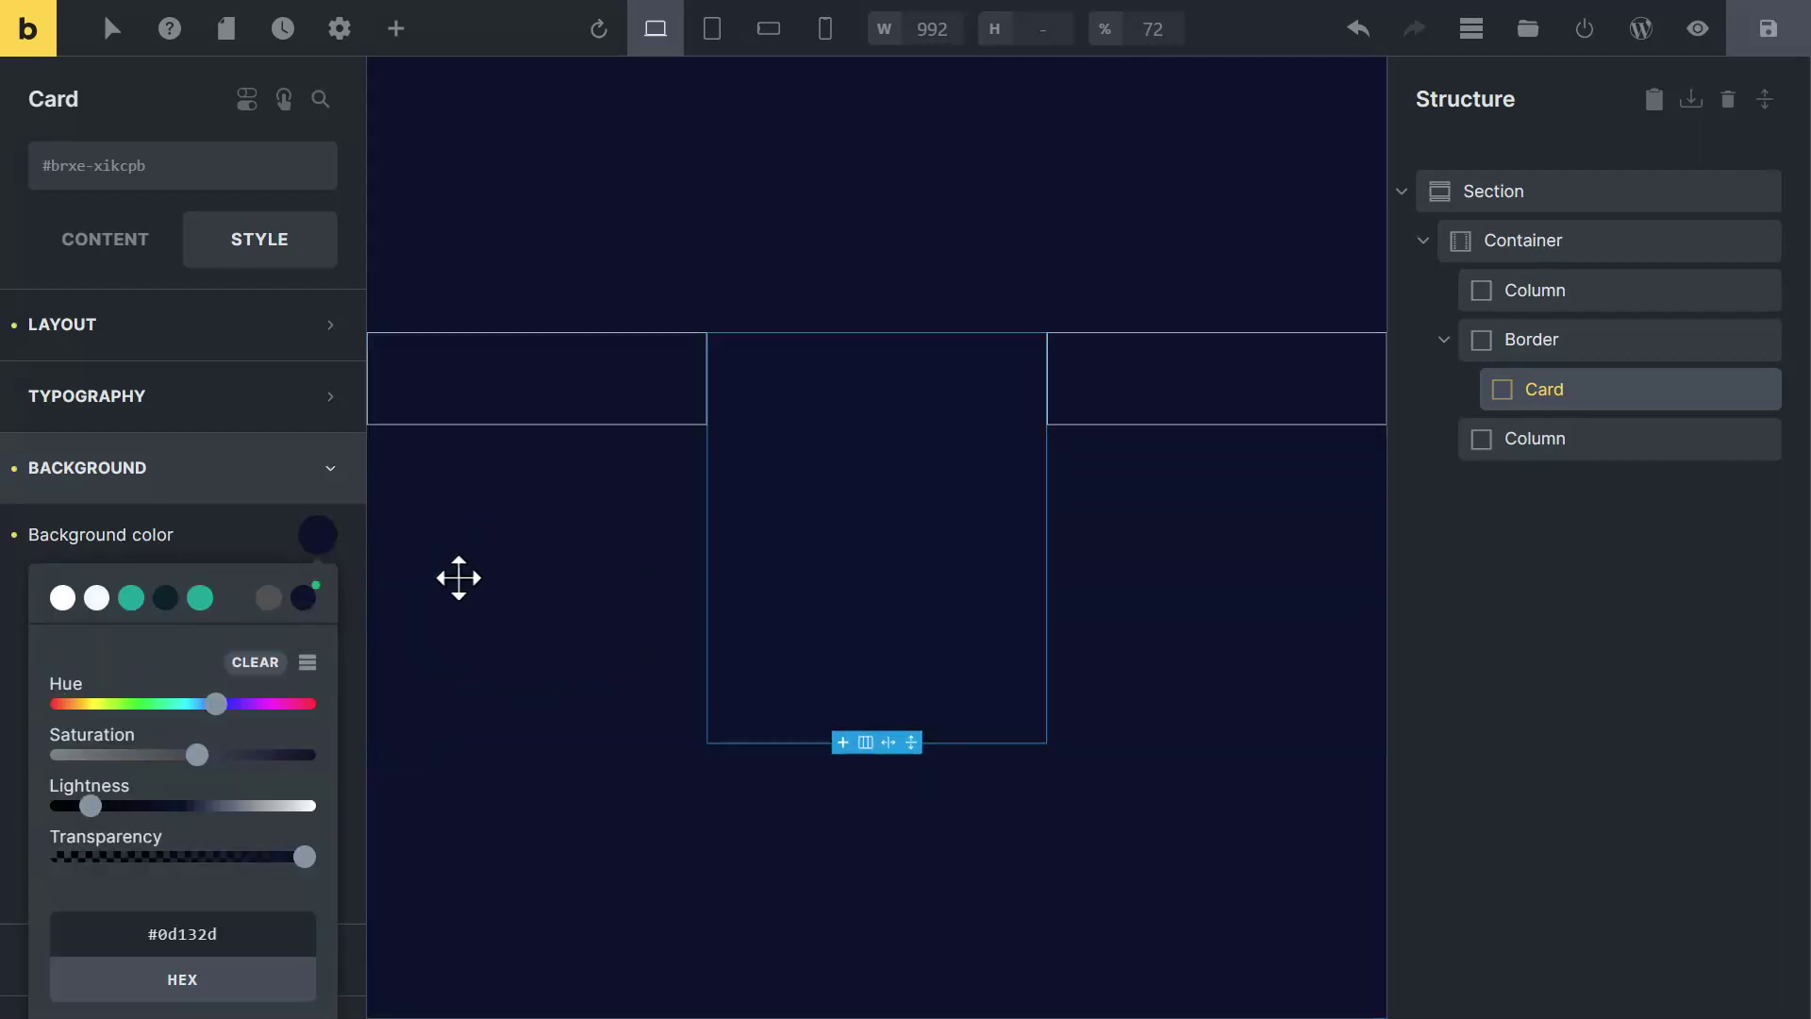
Centre the Container's columns on both the main and cross axes
click(1545, 241)
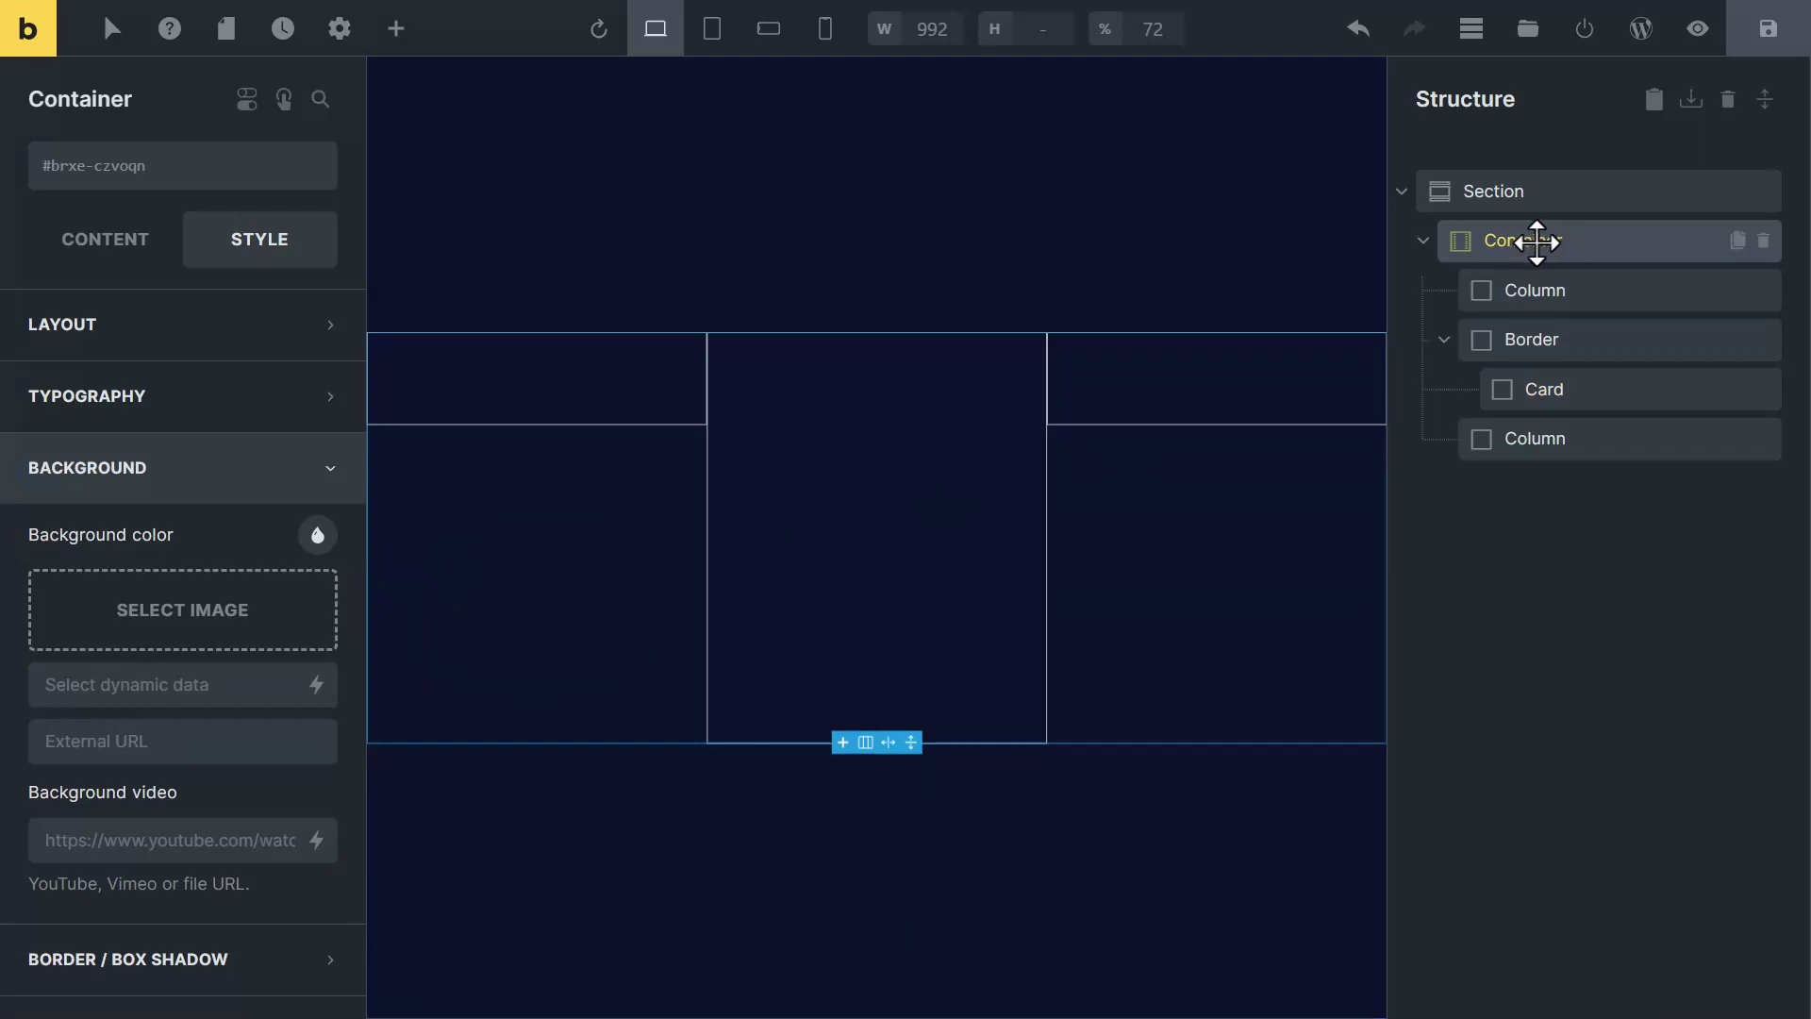
click(132, 247)
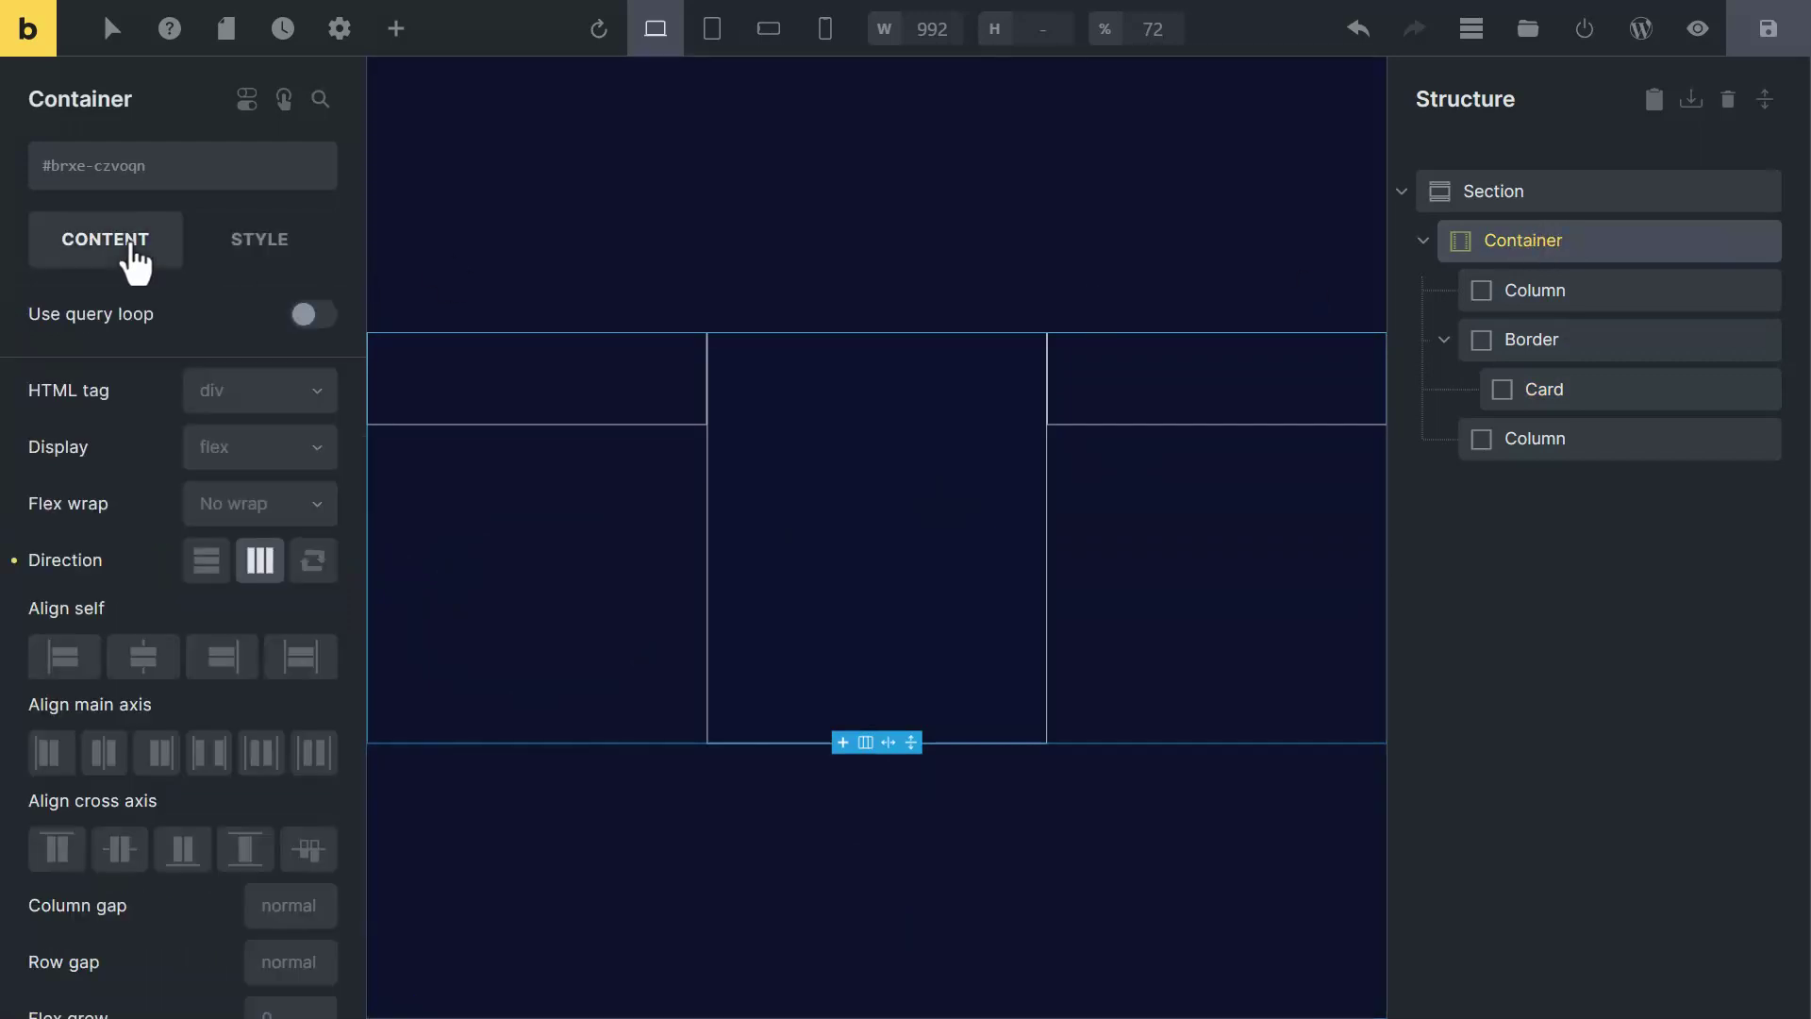
click(103, 754)
click(119, 852)
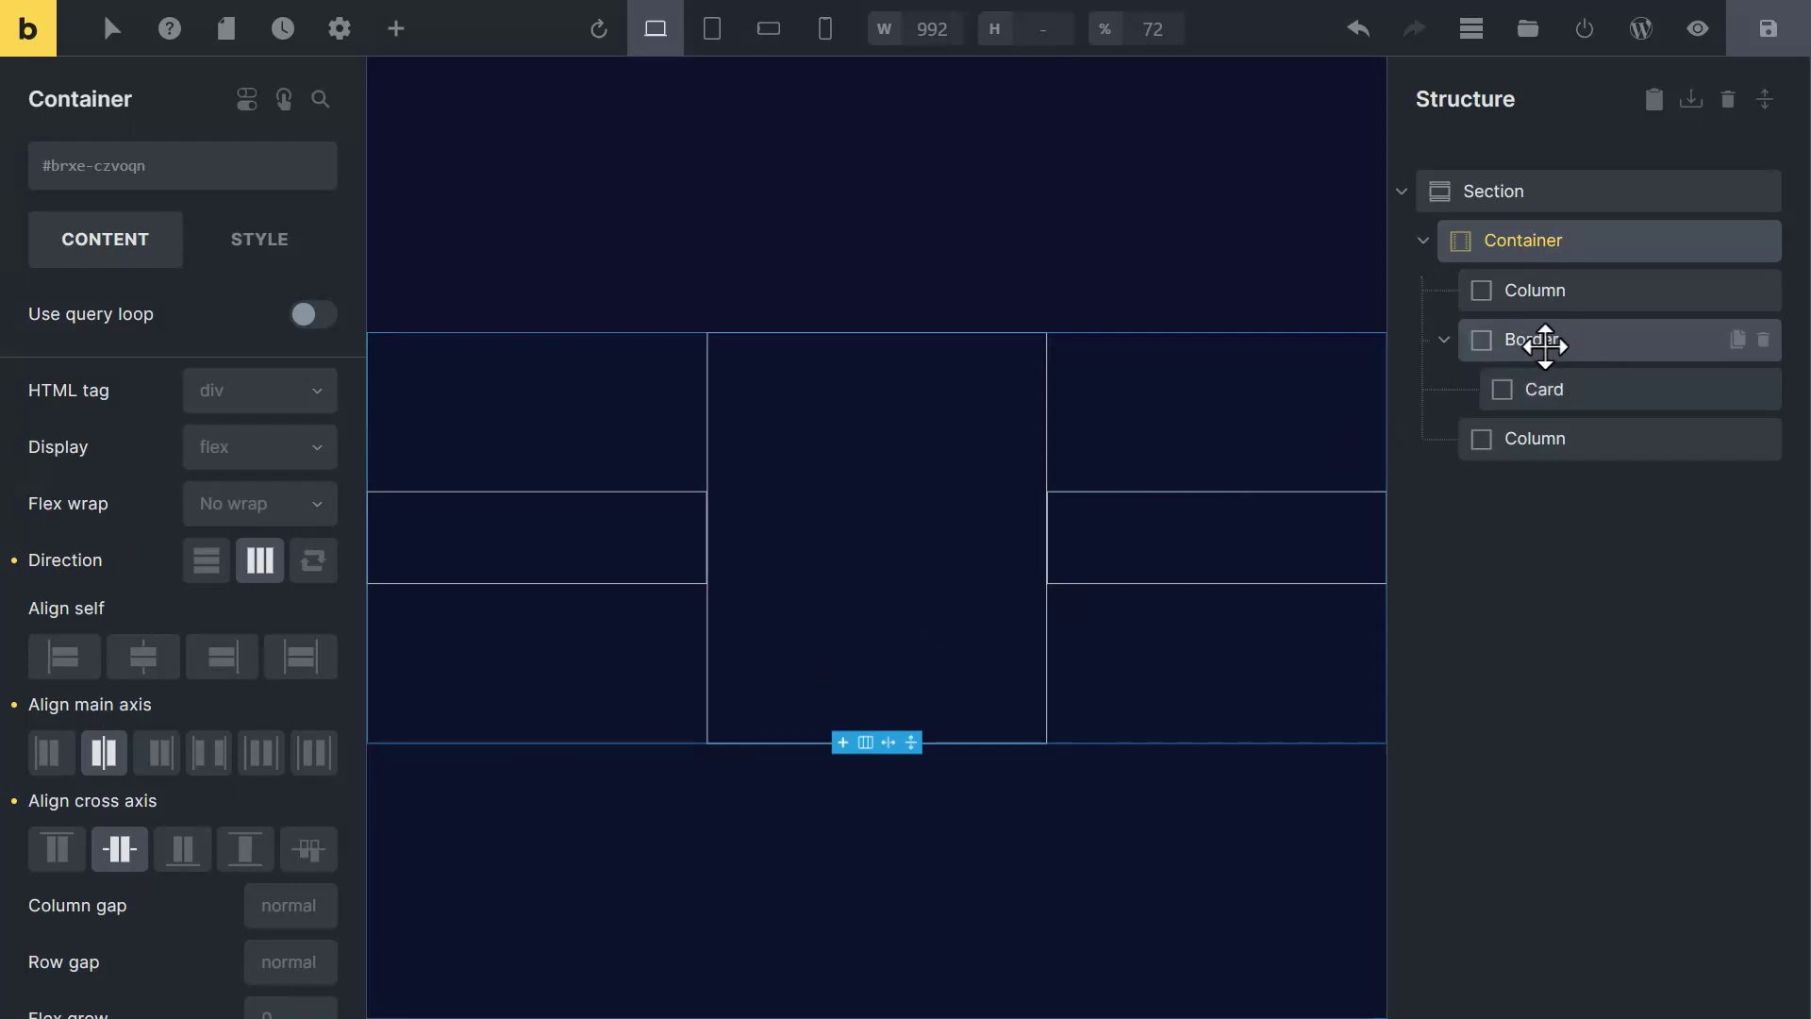
Give Border a linked padding of 7 on all sides and preview the result
click(1488, 340)
click(319, 626)
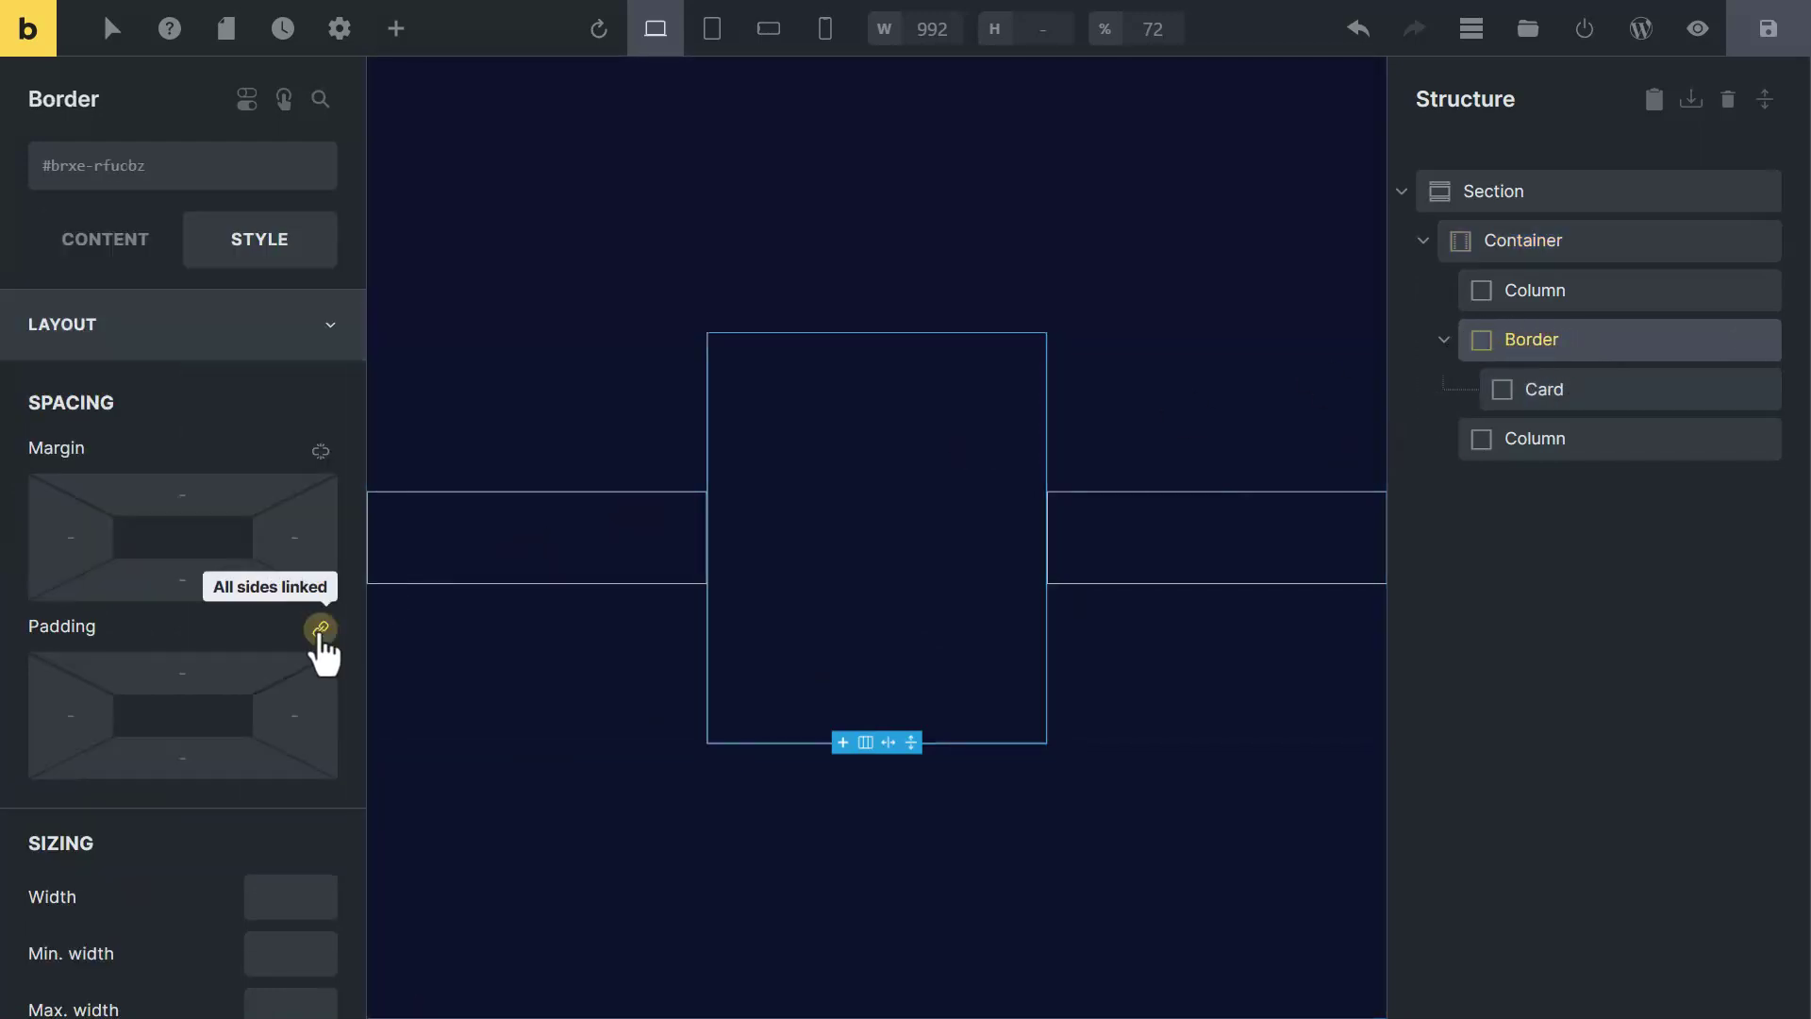
click(214, 670)
text(7)
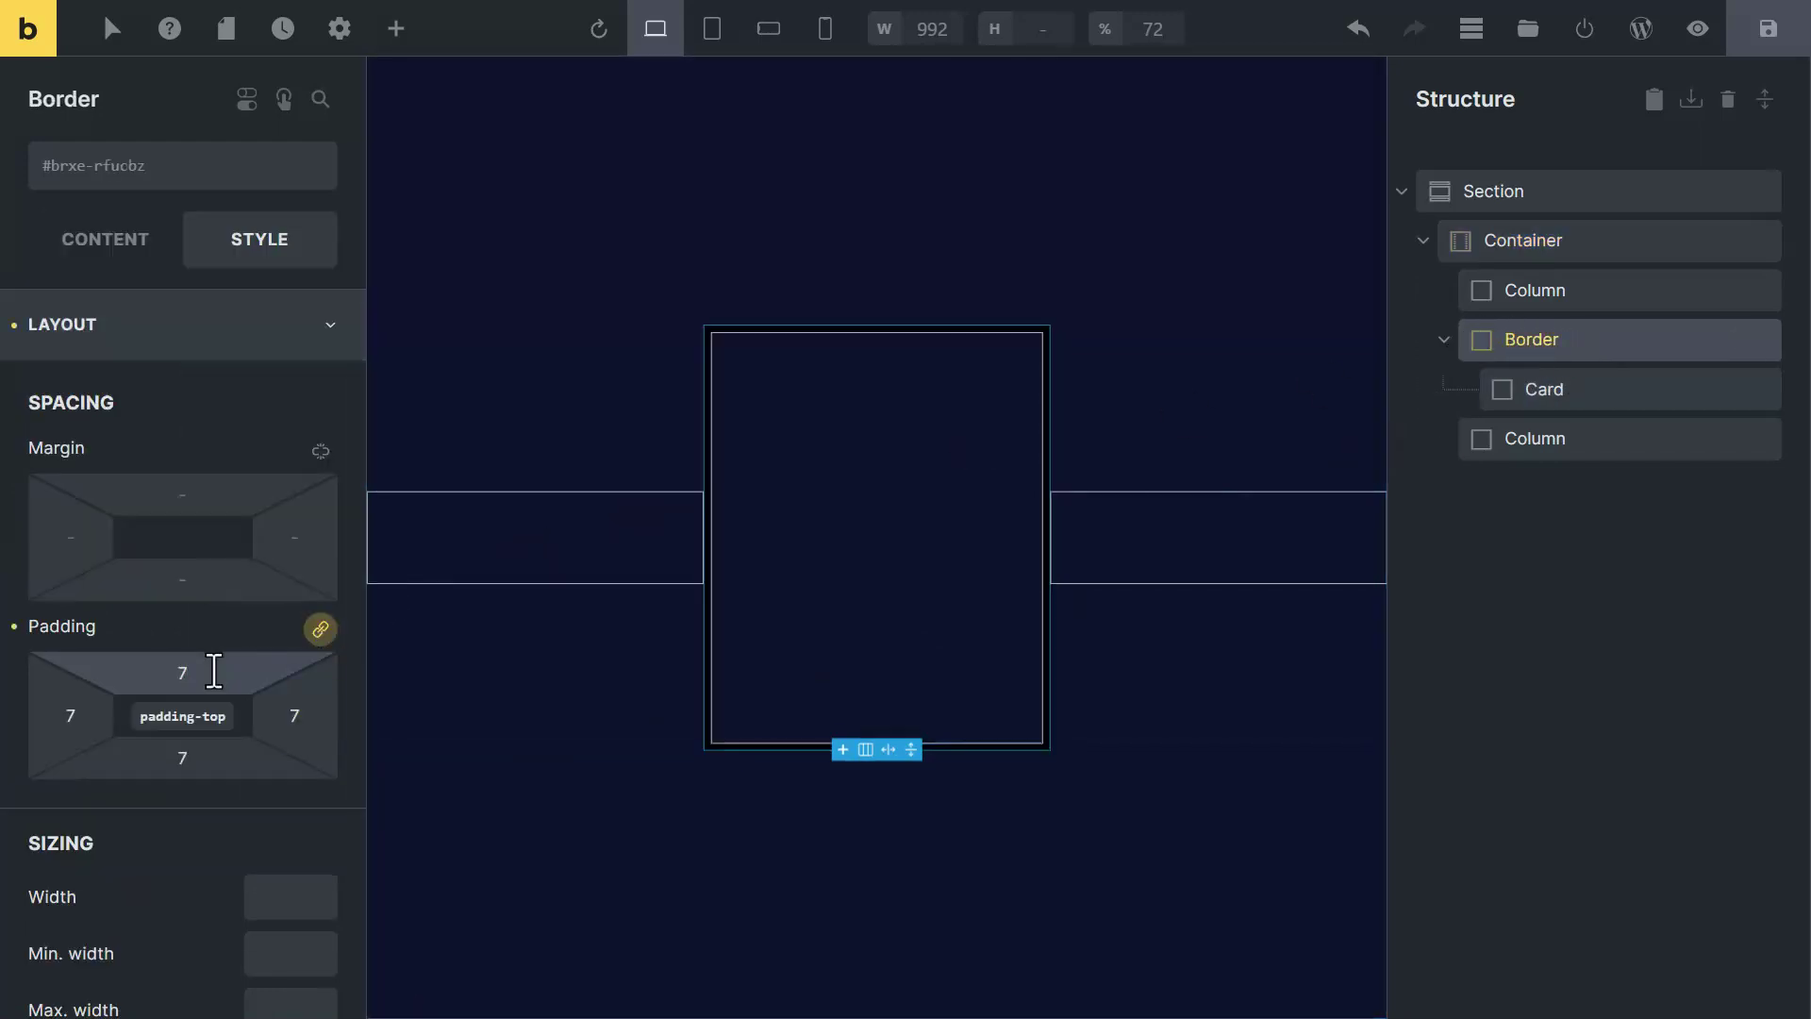
click(1698, 28)
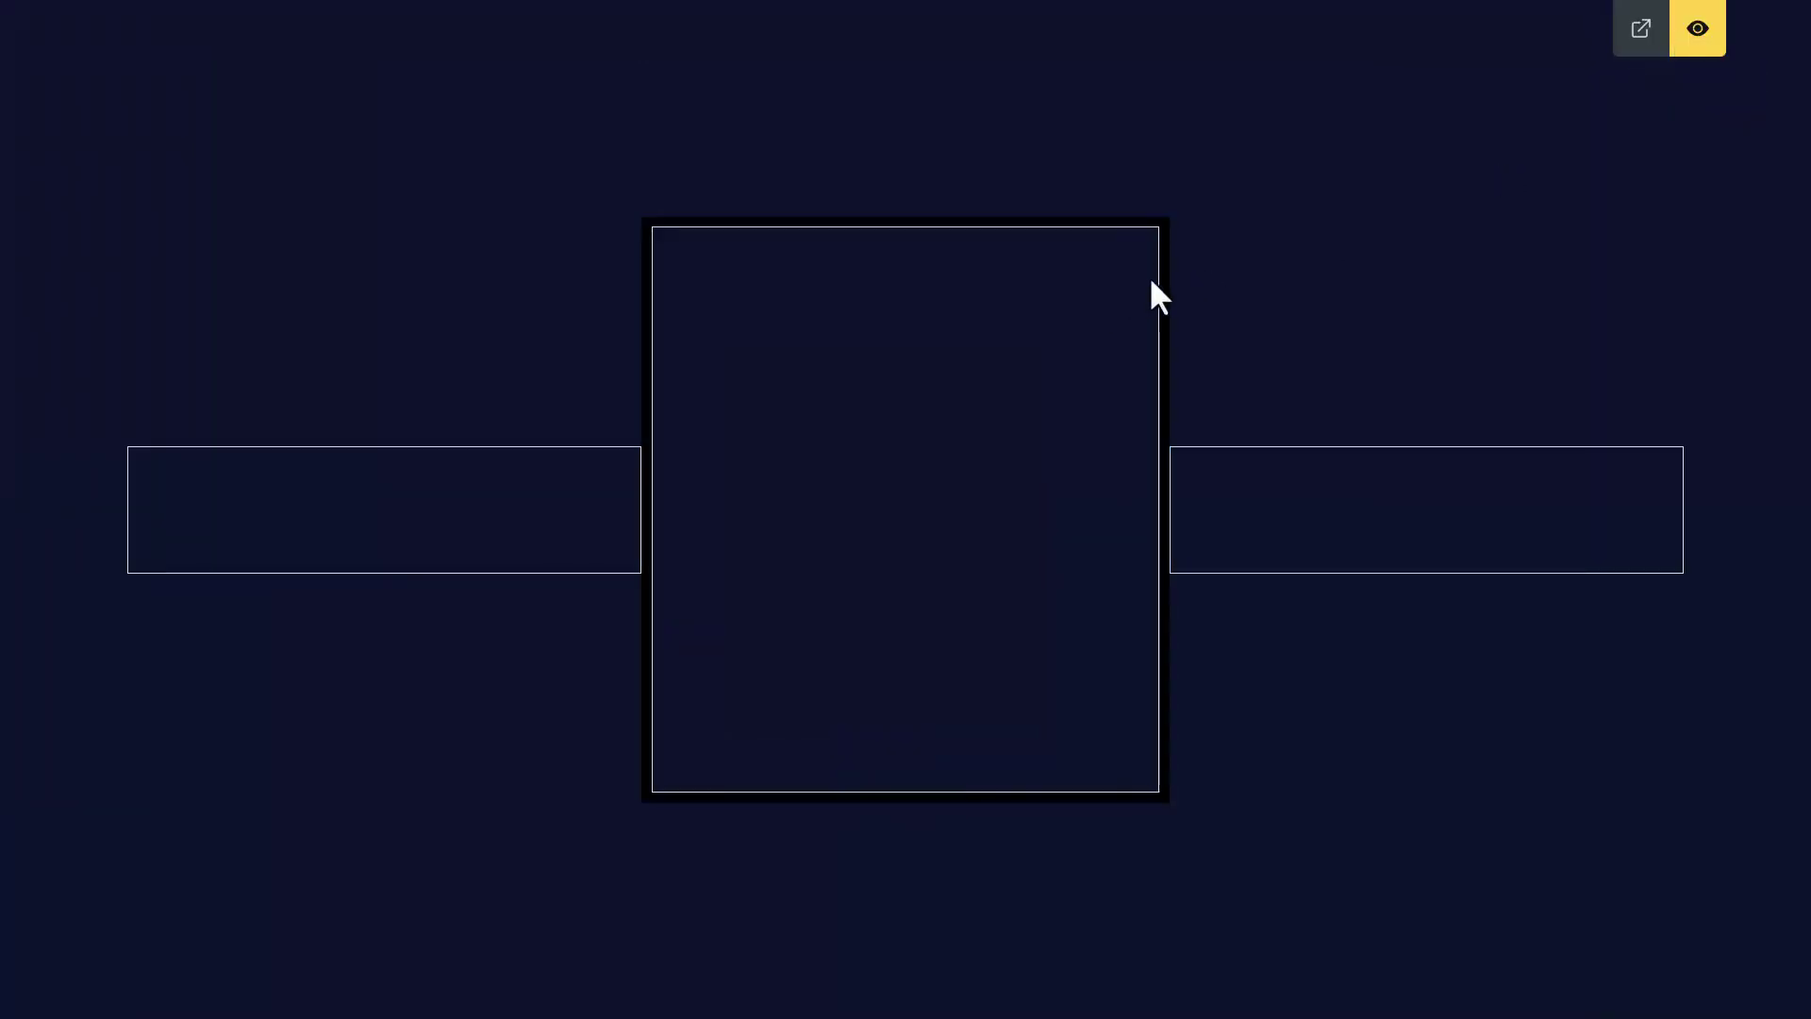
click(1698, 28)
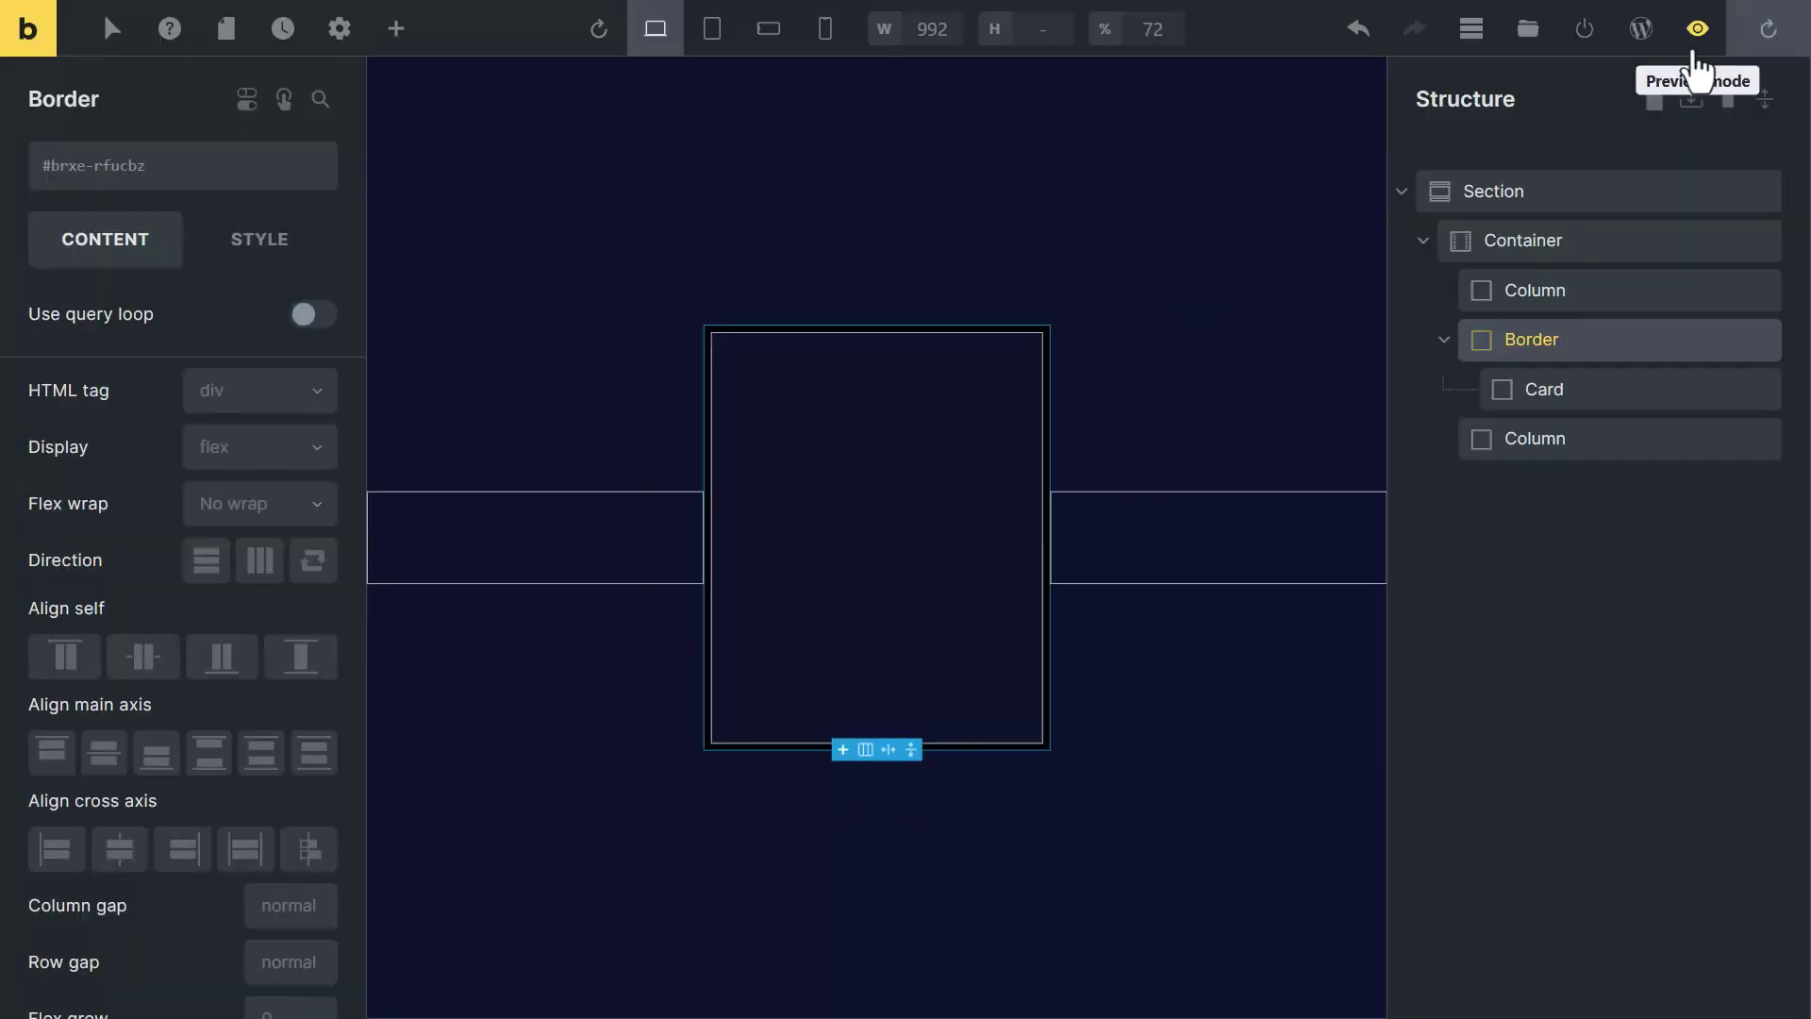
Centre the Card's content on both the main and cross axes
click(1528, 388)
click(104, 752)
click(120, 849)
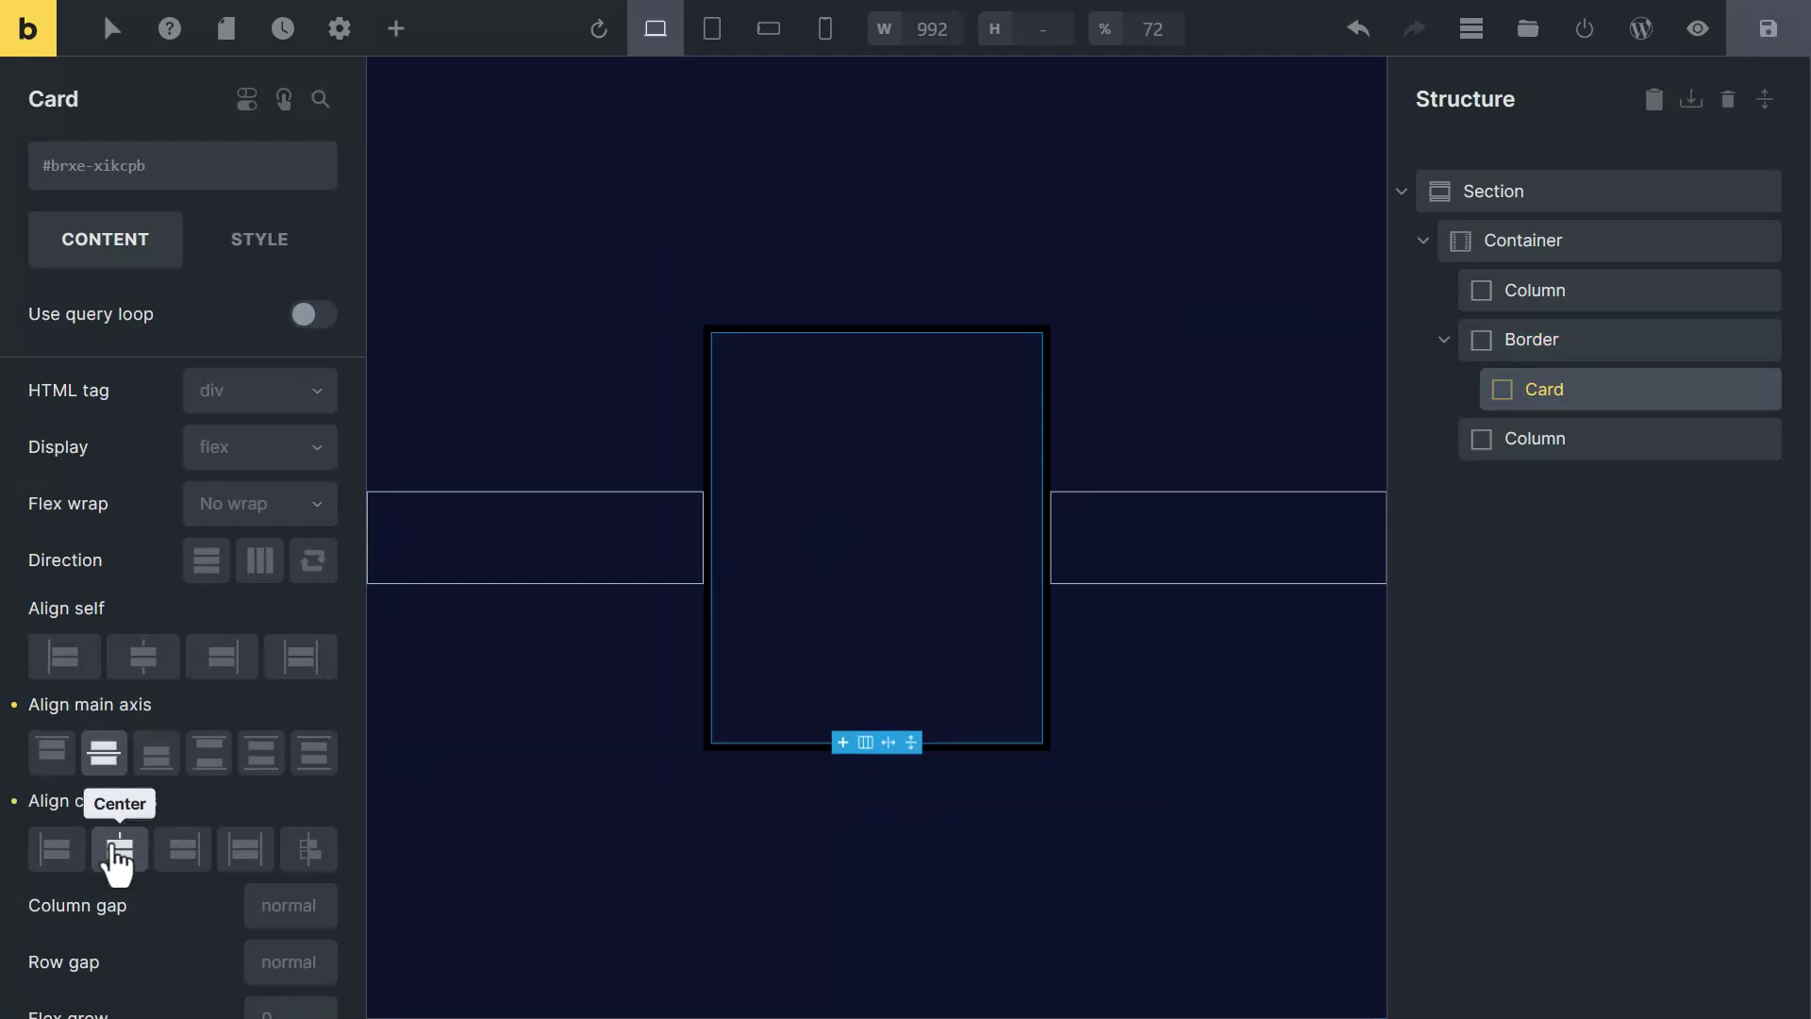
Add a Heading, a Basic Text block and a Button inside the Card
click(397, 43)
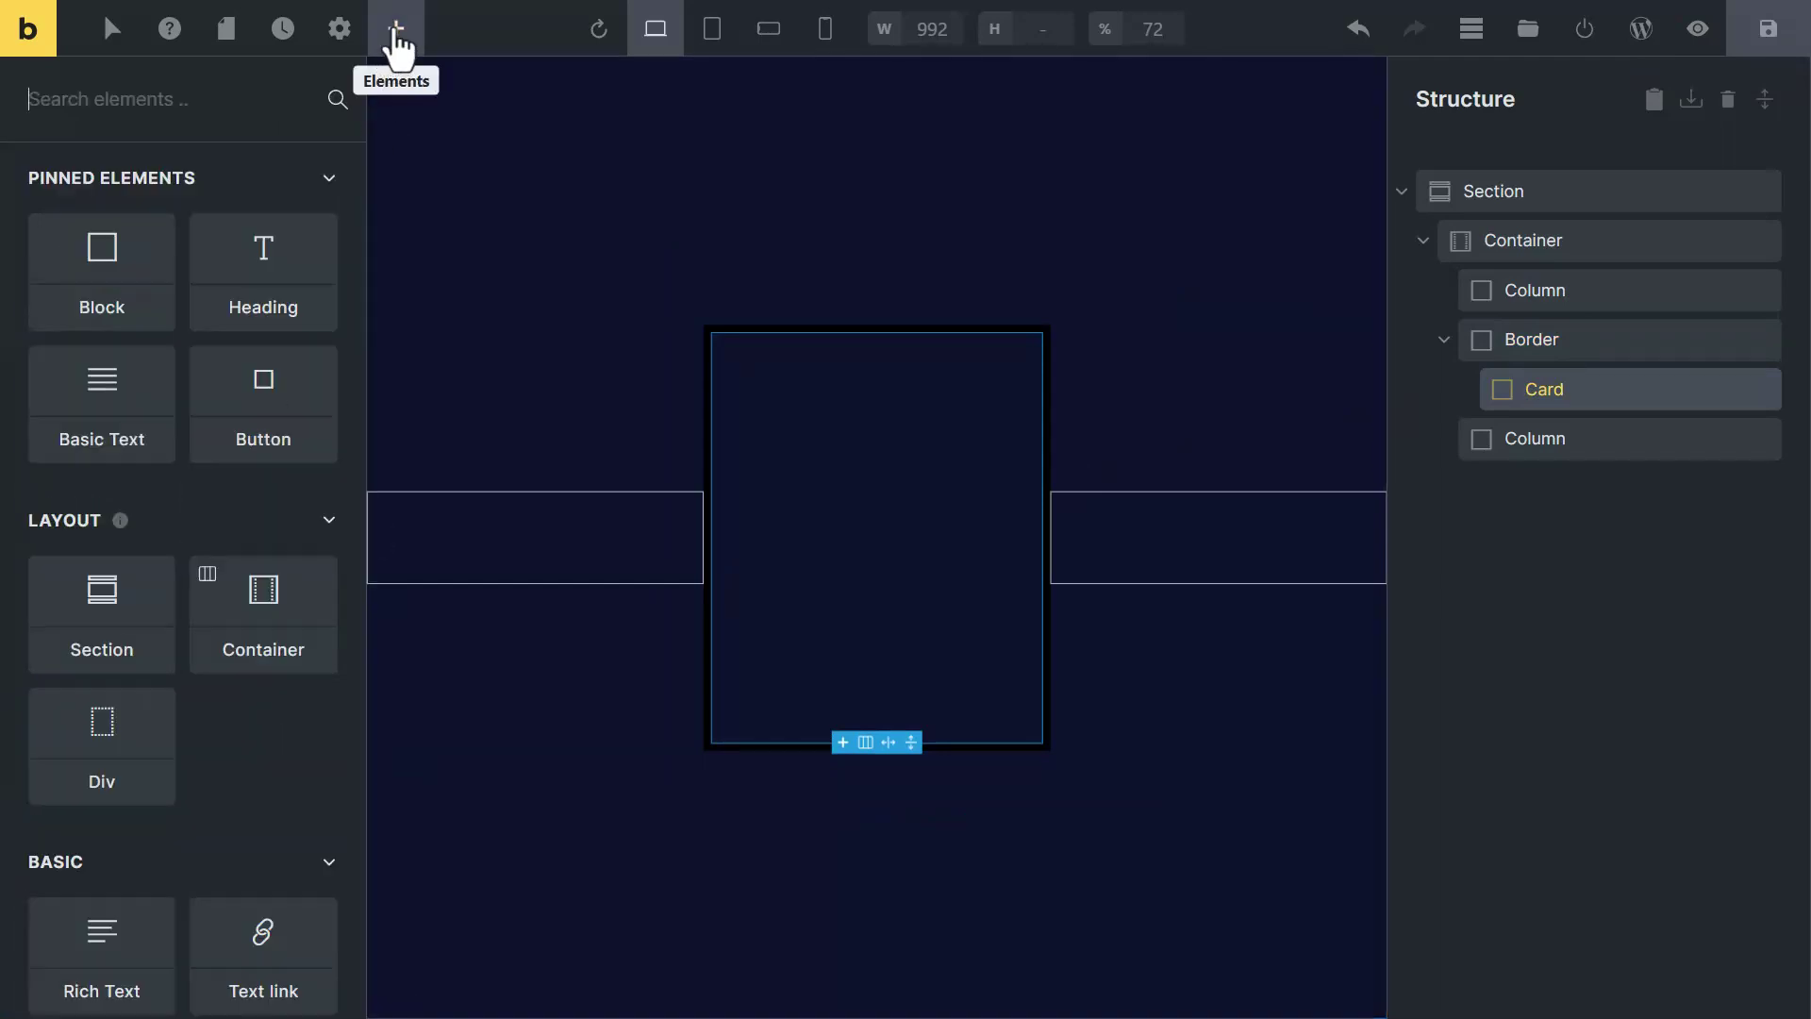
click(269, 275)
click(106, 400)
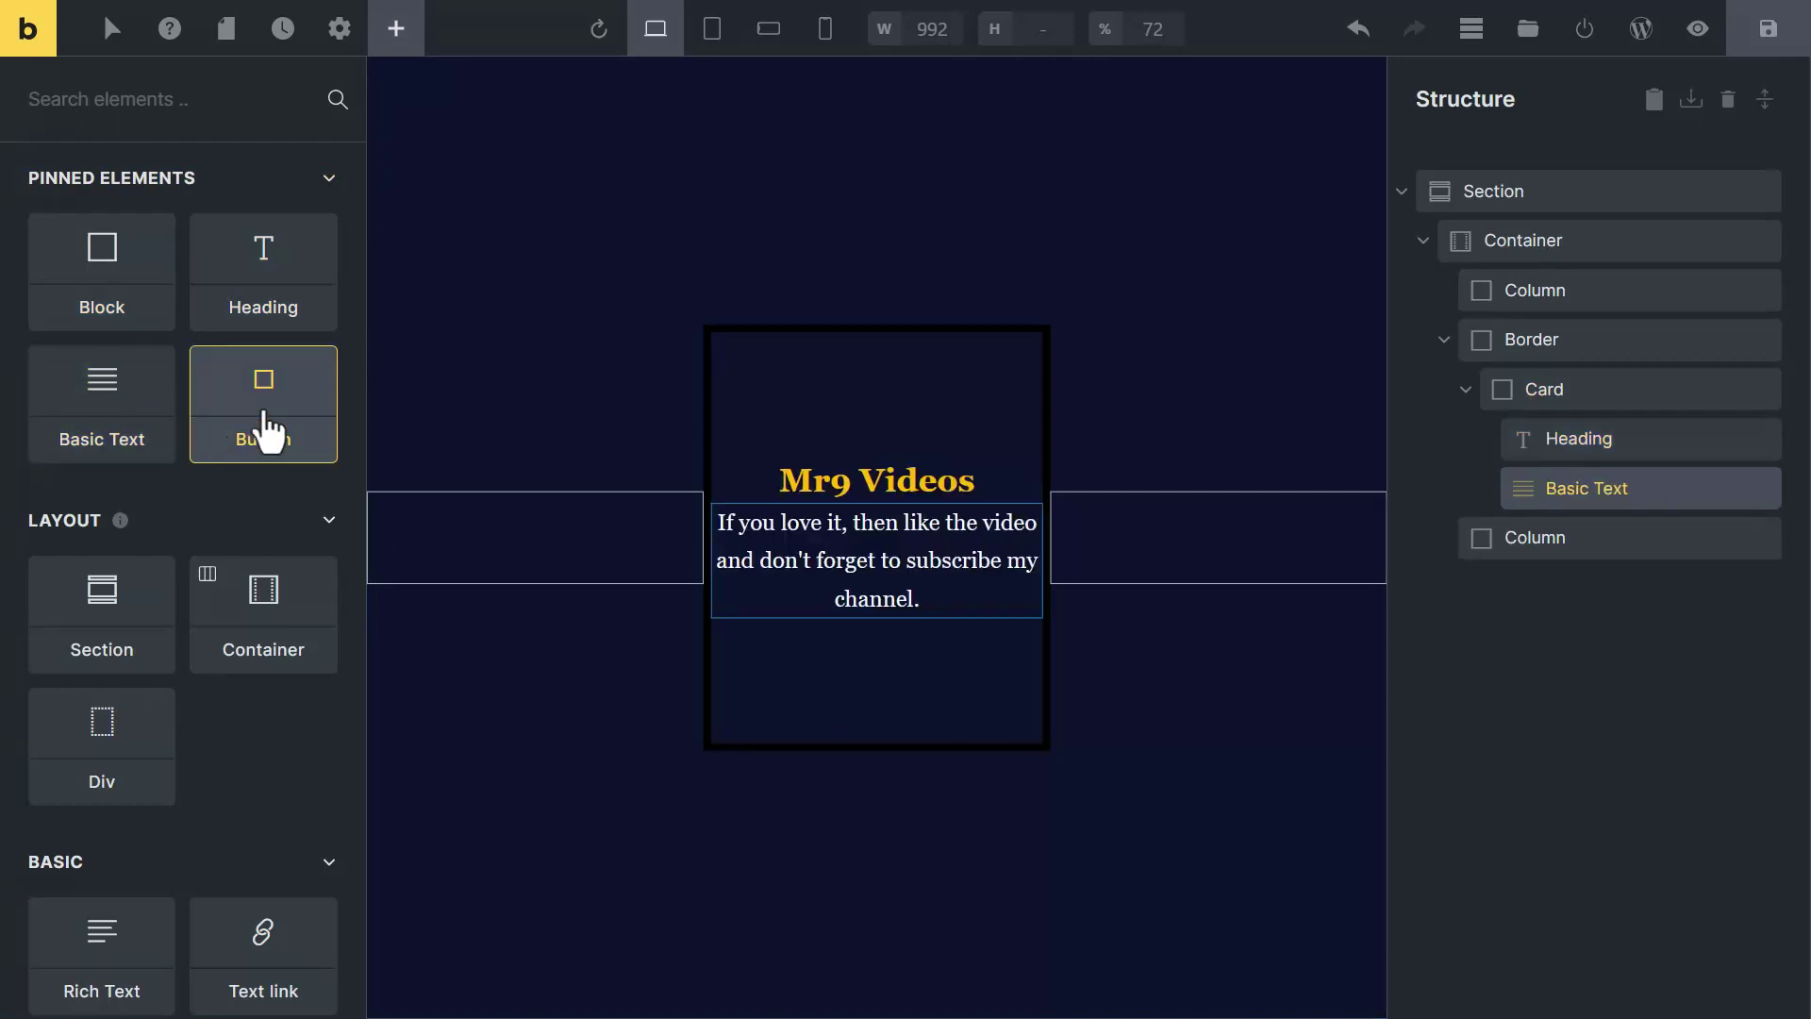
click(268, 415)
Set the Card's linked padding to 7 and its row gap to 11
click(1513, 391)
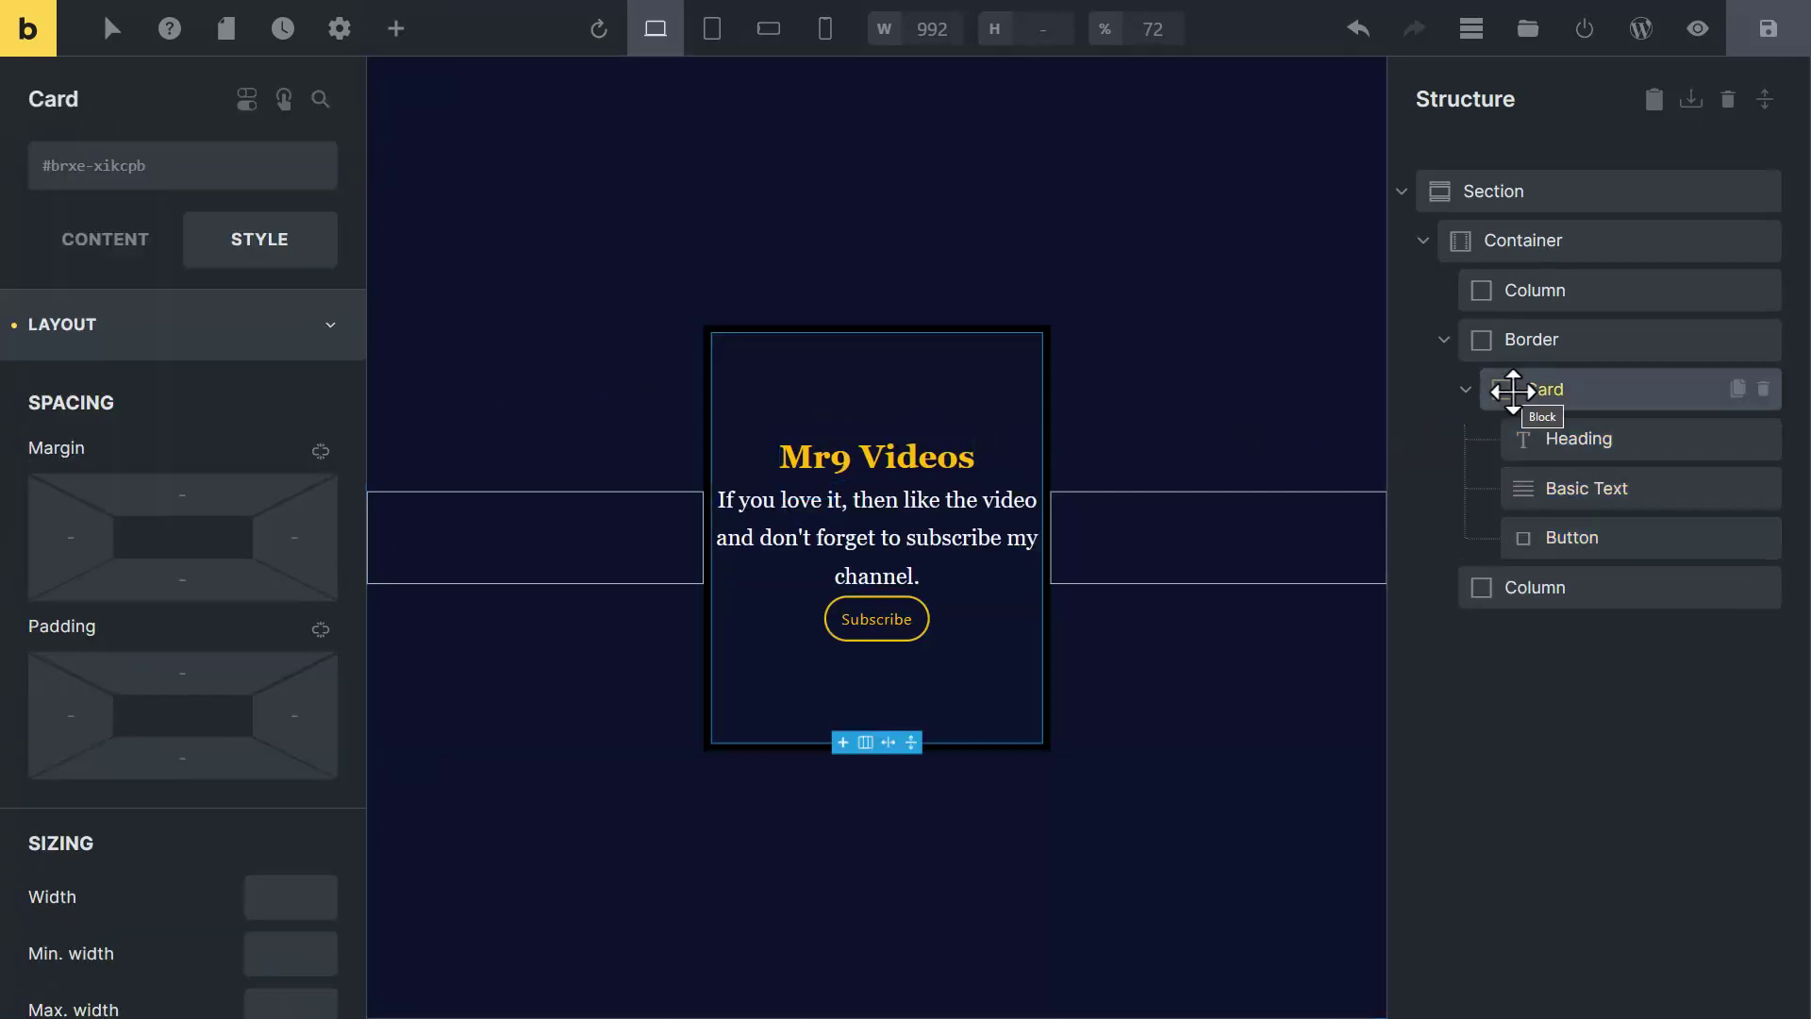
click(189, 670)
text(7)
click(321, 630)
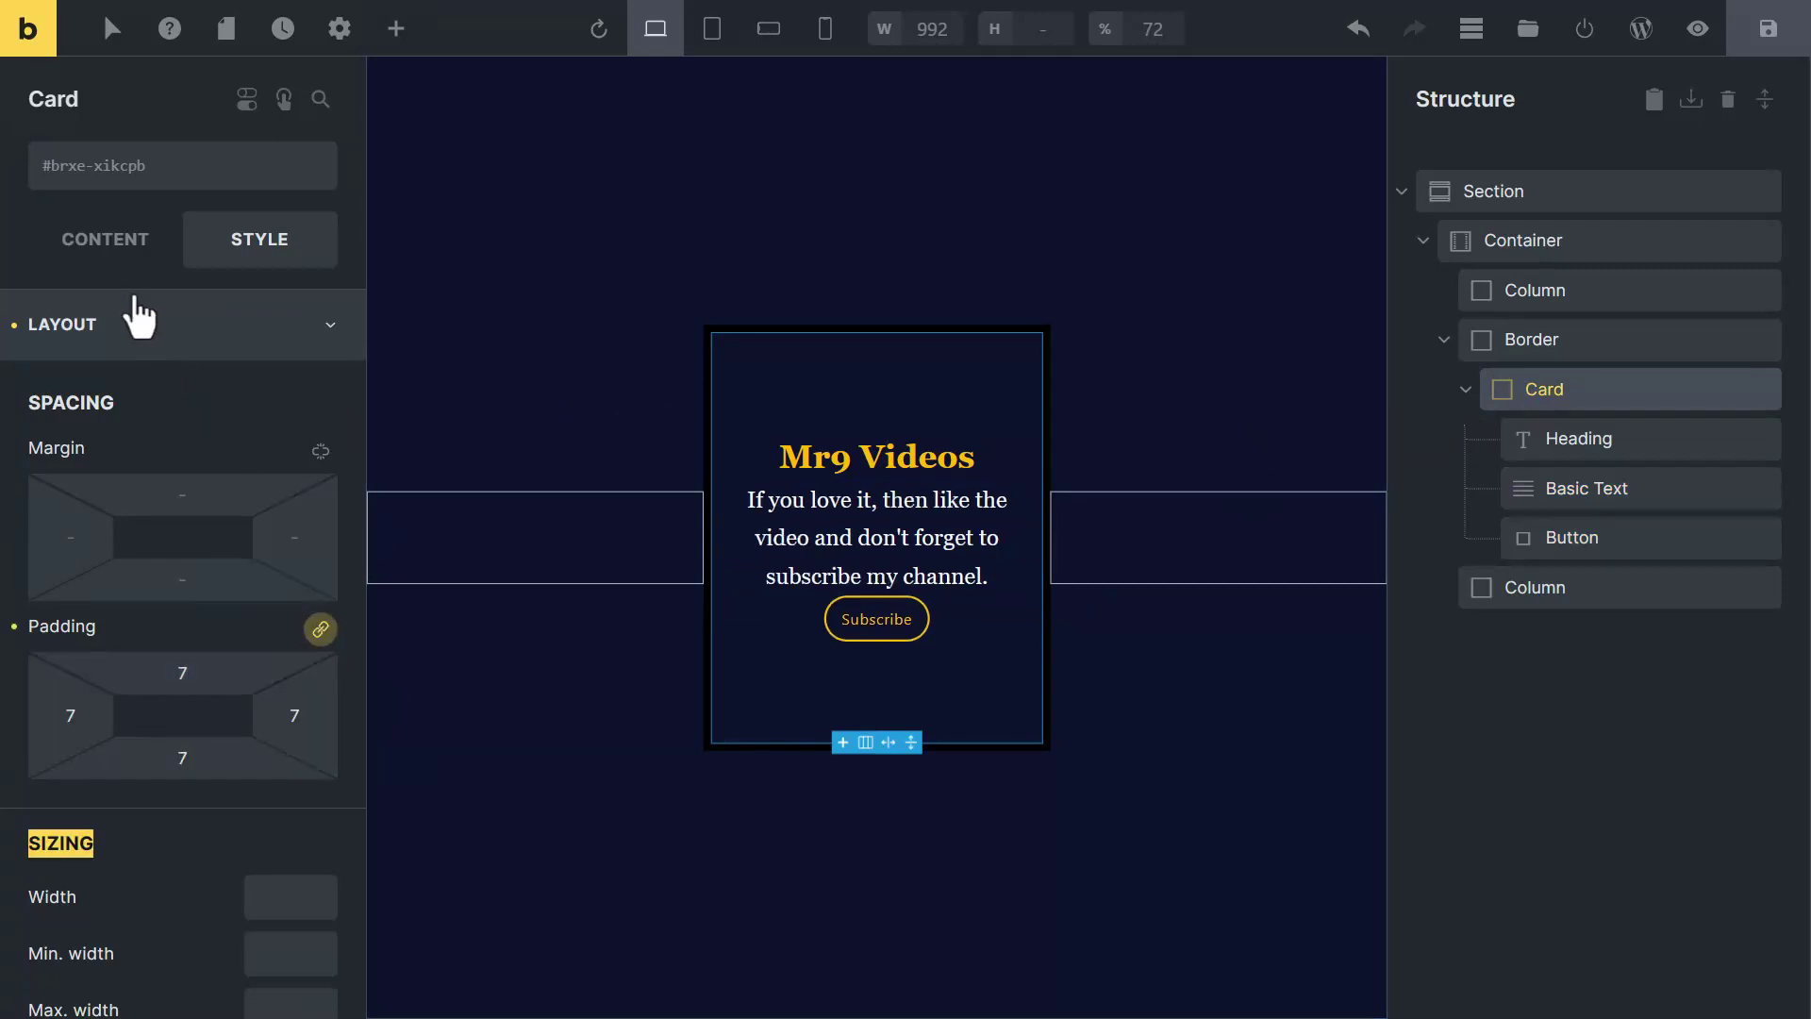
click(105, 241)
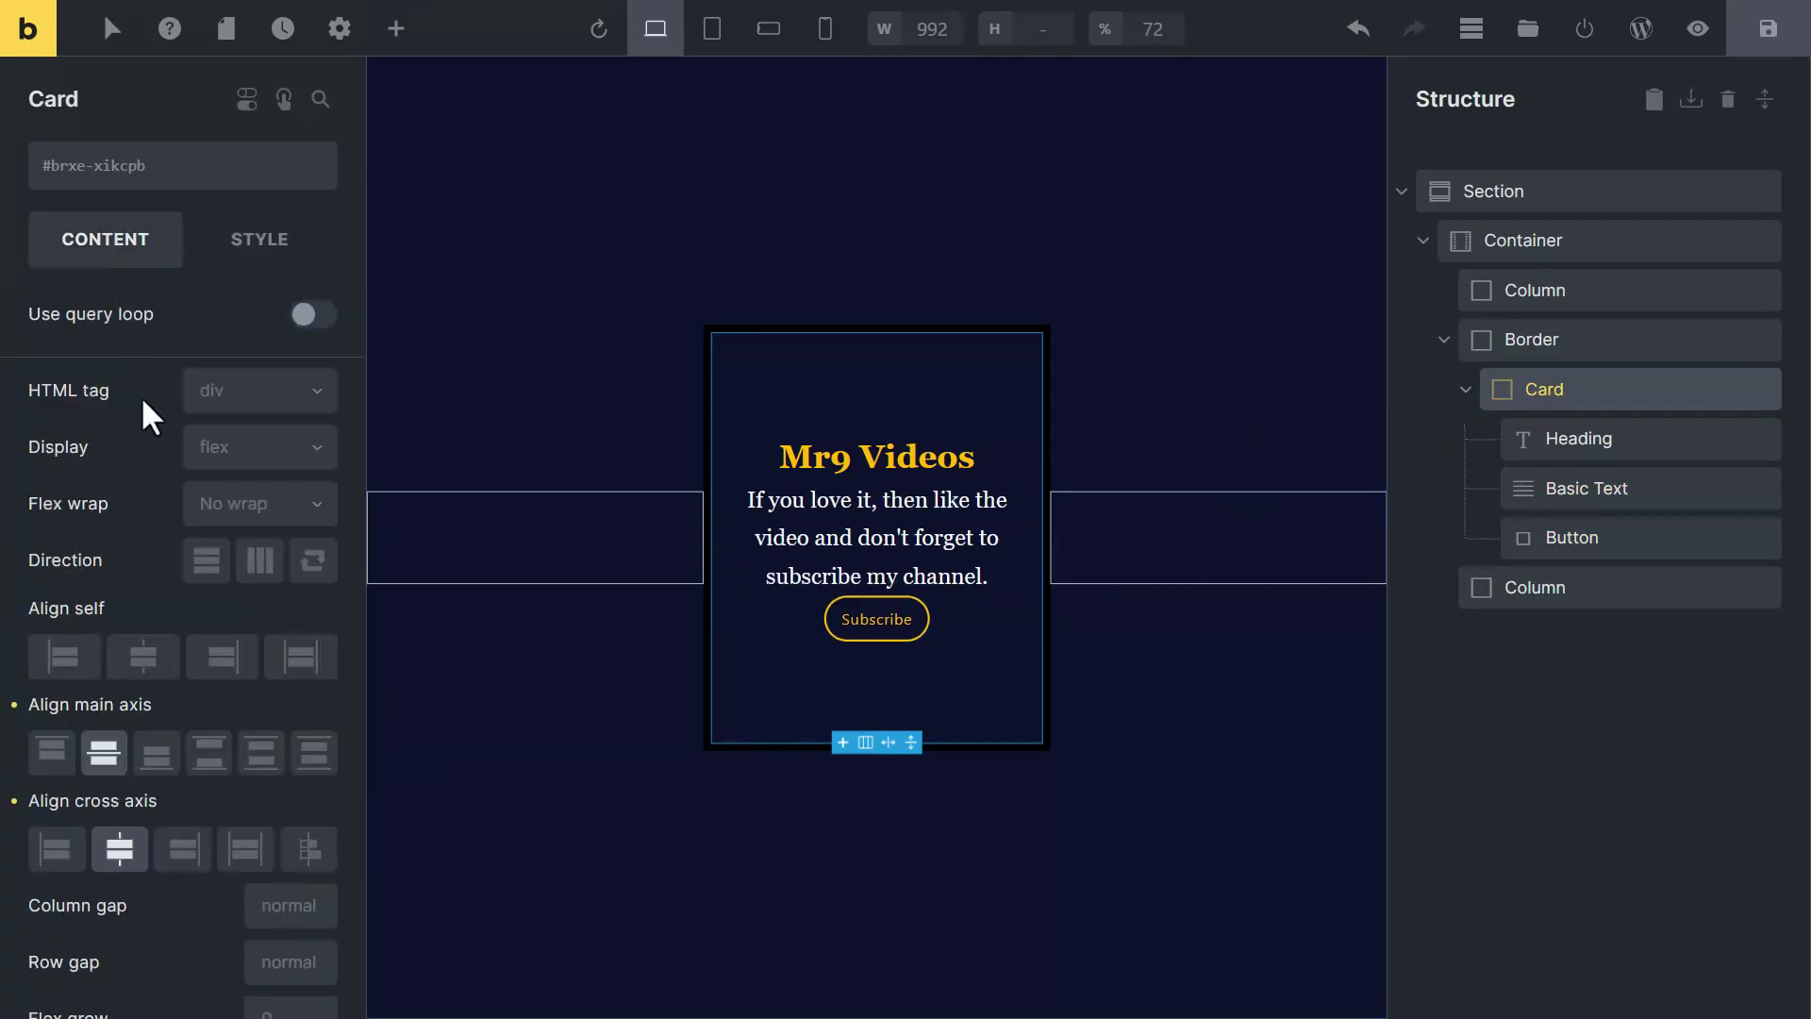
scroll(140, 400, down, 3)
click(283, 742)
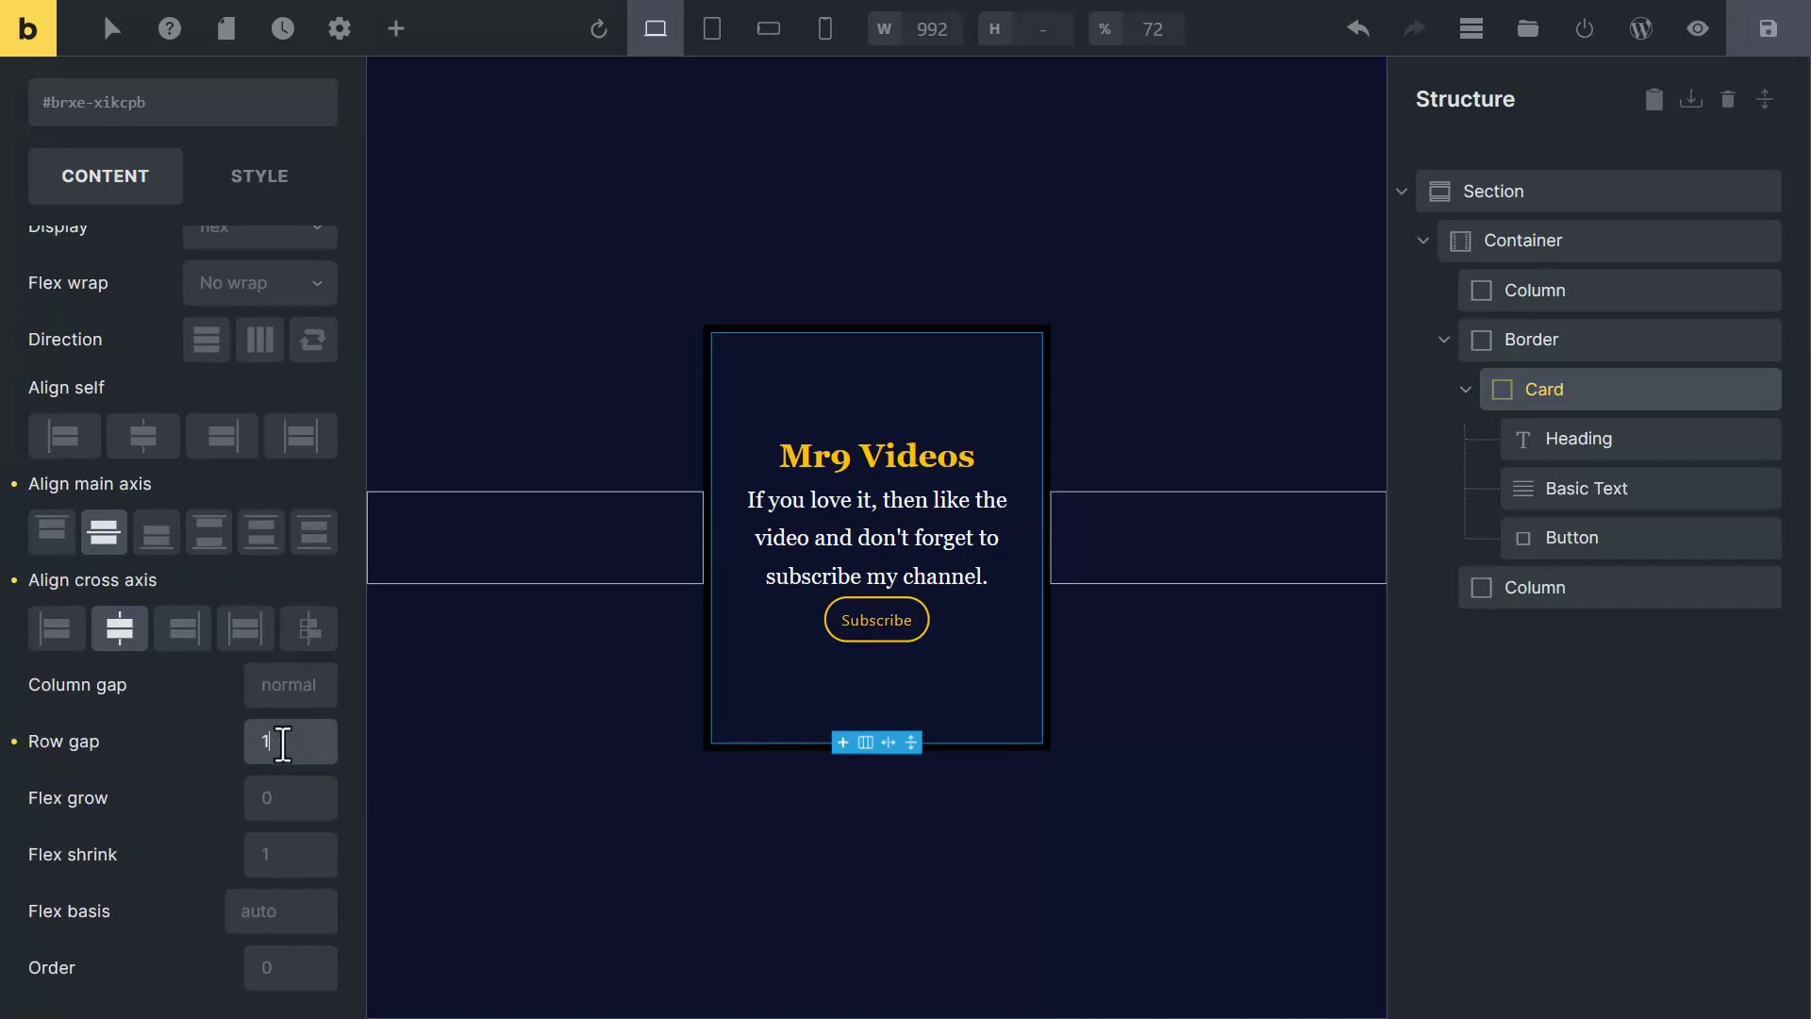
text(11)
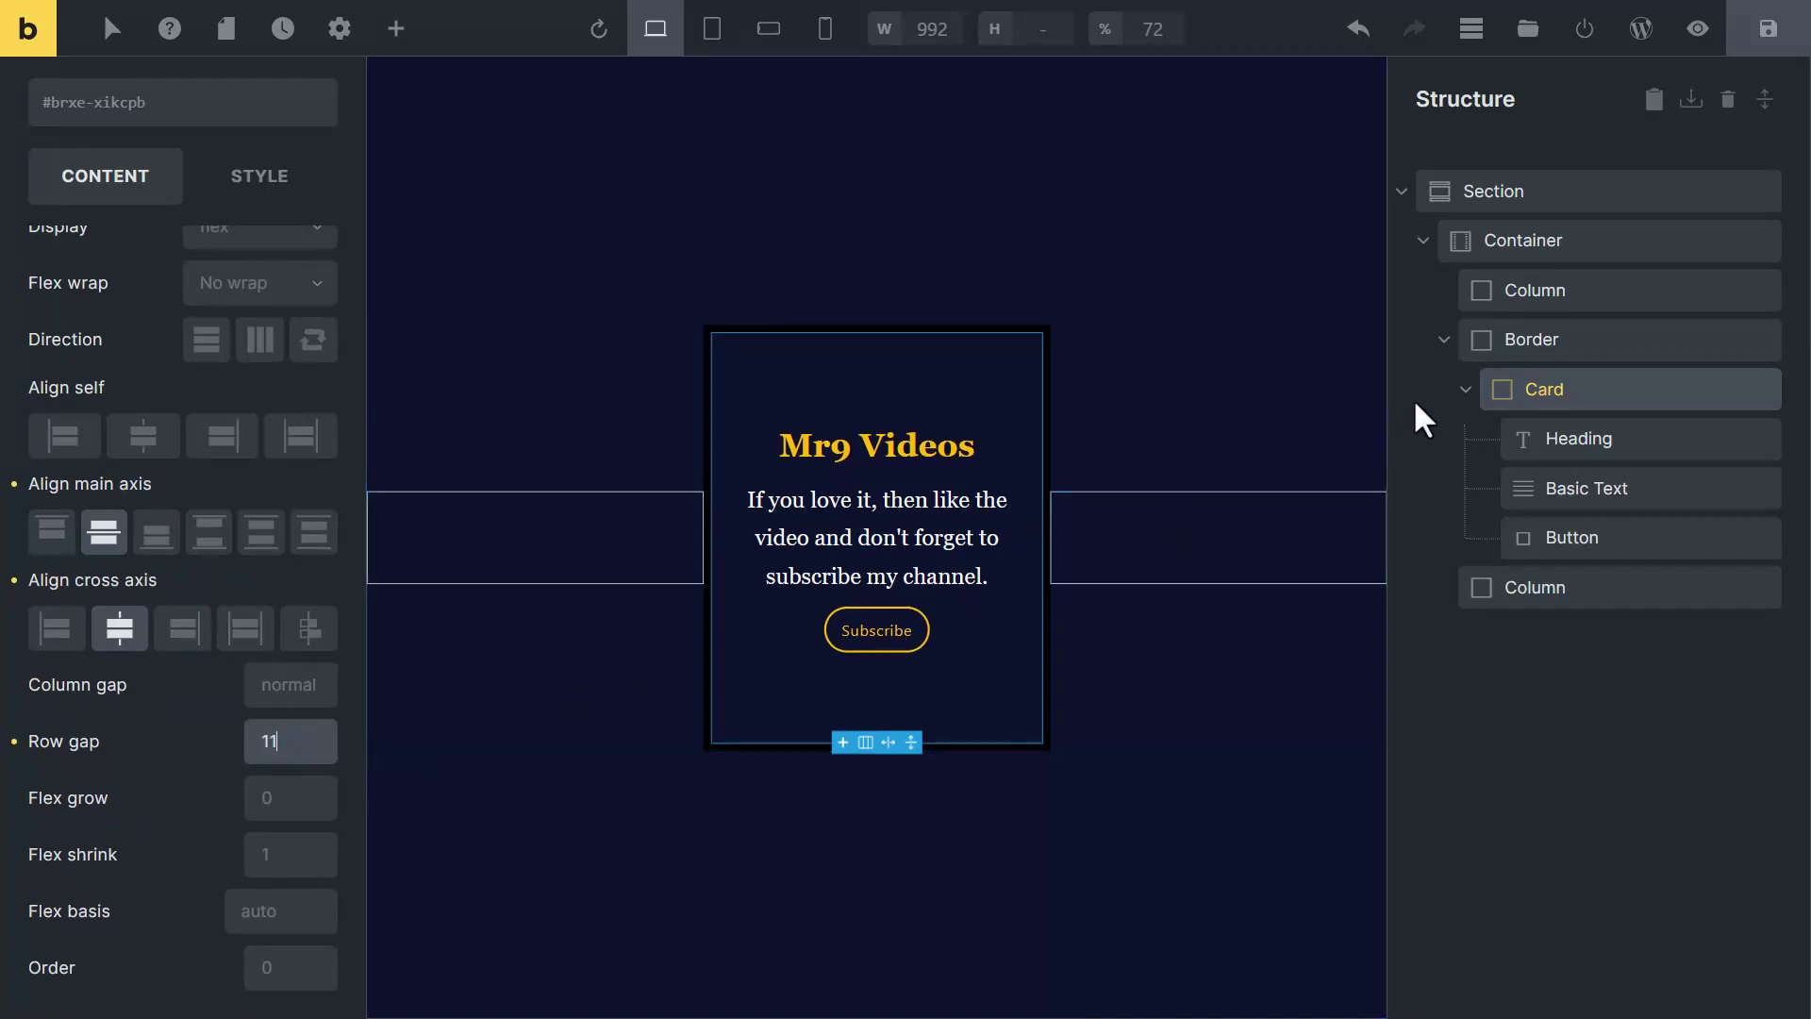
Set a linked corner radius of 20 on Border and 16 on Card
click(1506, 338)
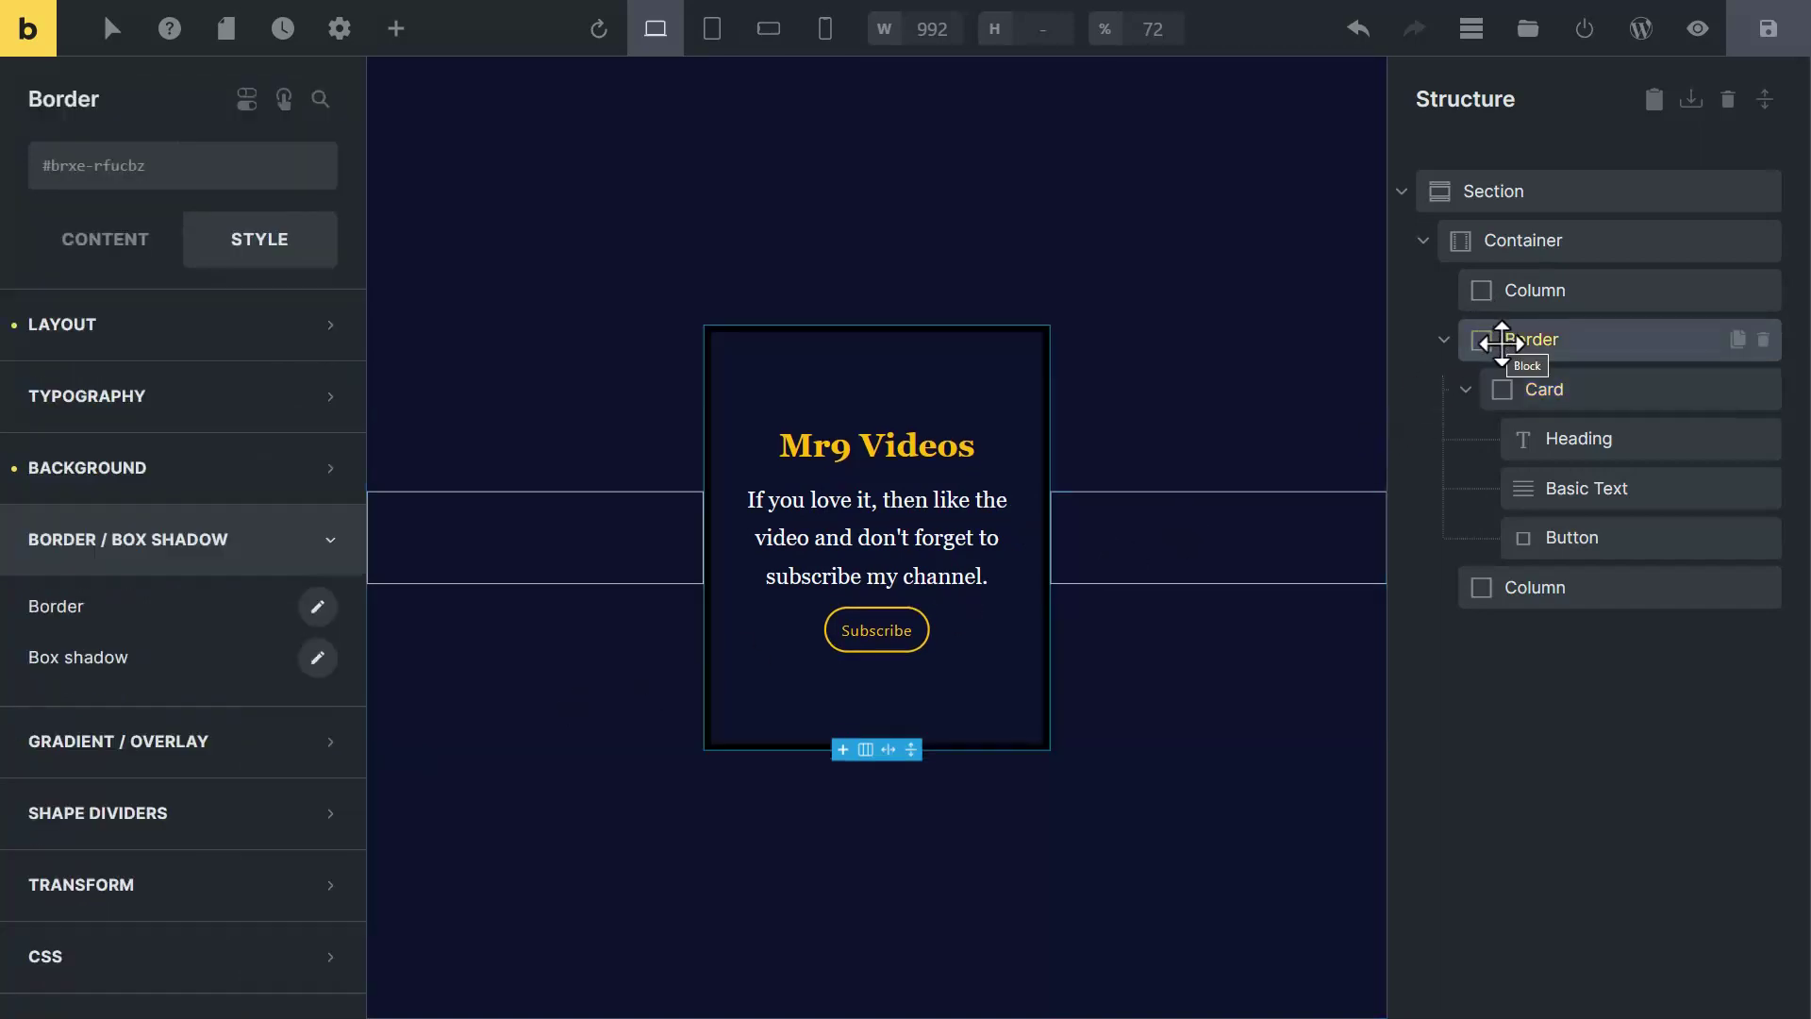
click(317, 606)
scroll(311, 618, down, 1)
click(147, 904)
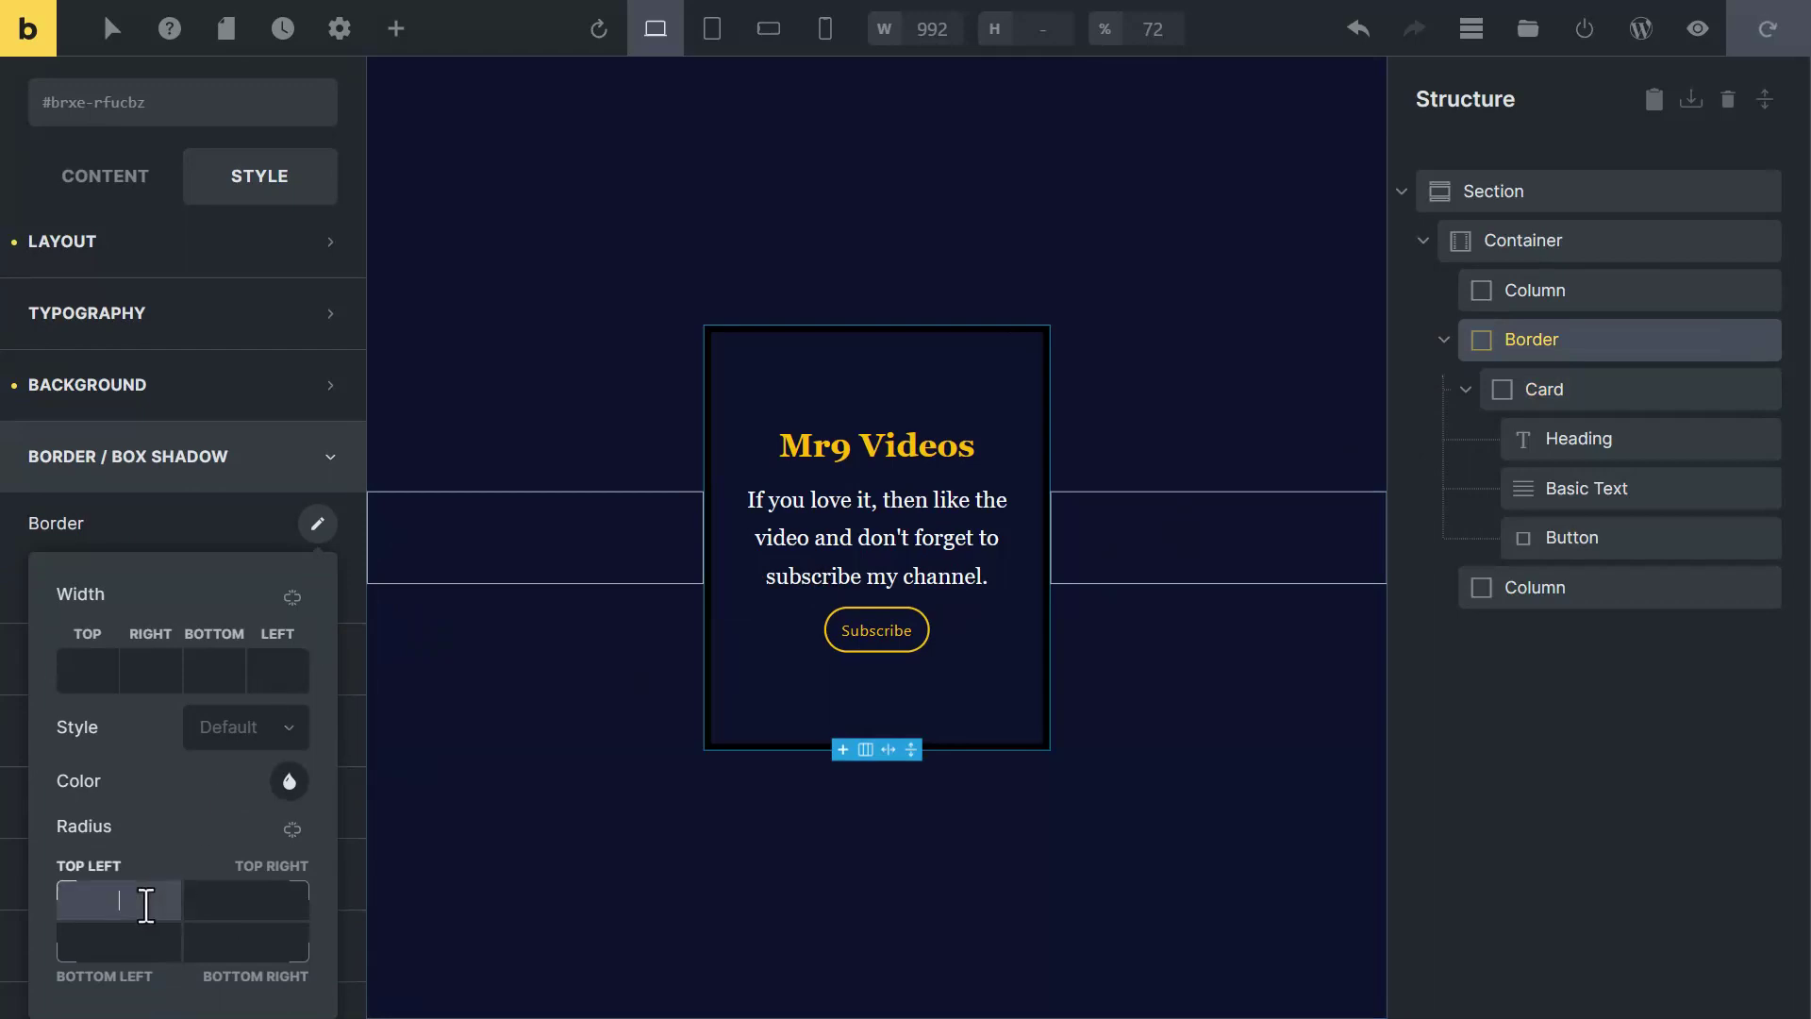
text(20)
click(292, 829)
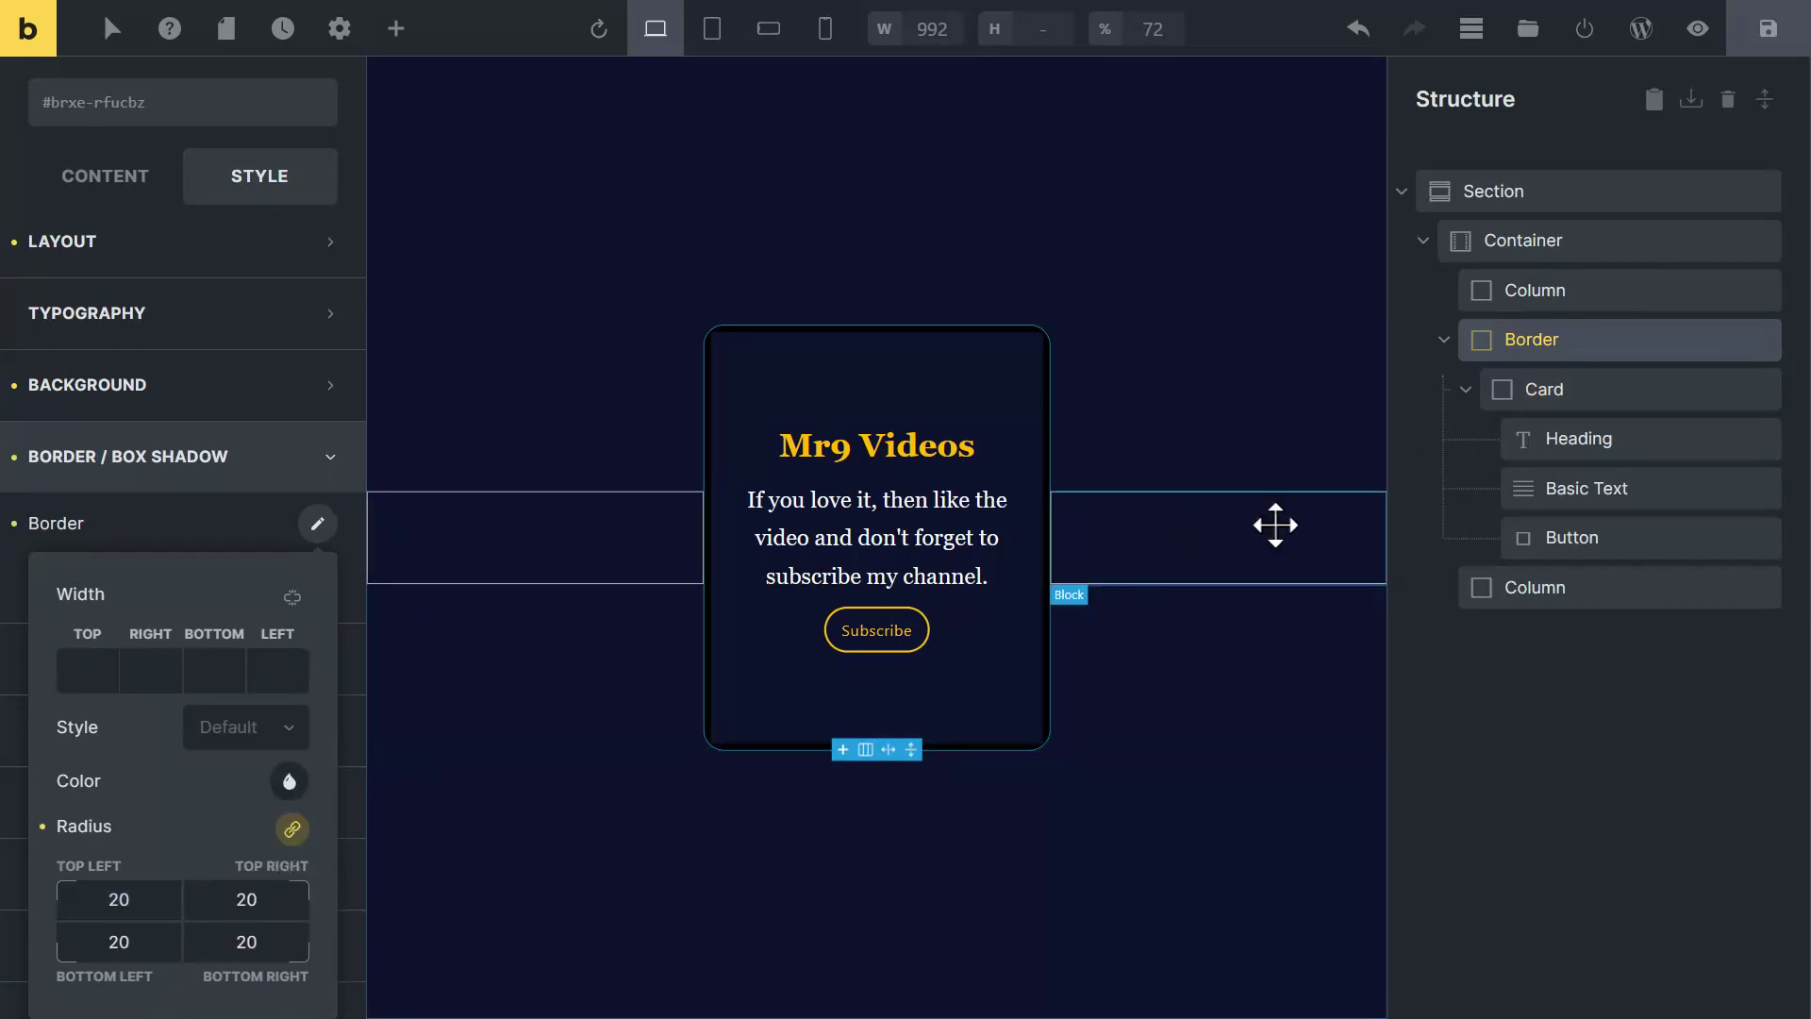
click(1509, 390)
click(291, 829)
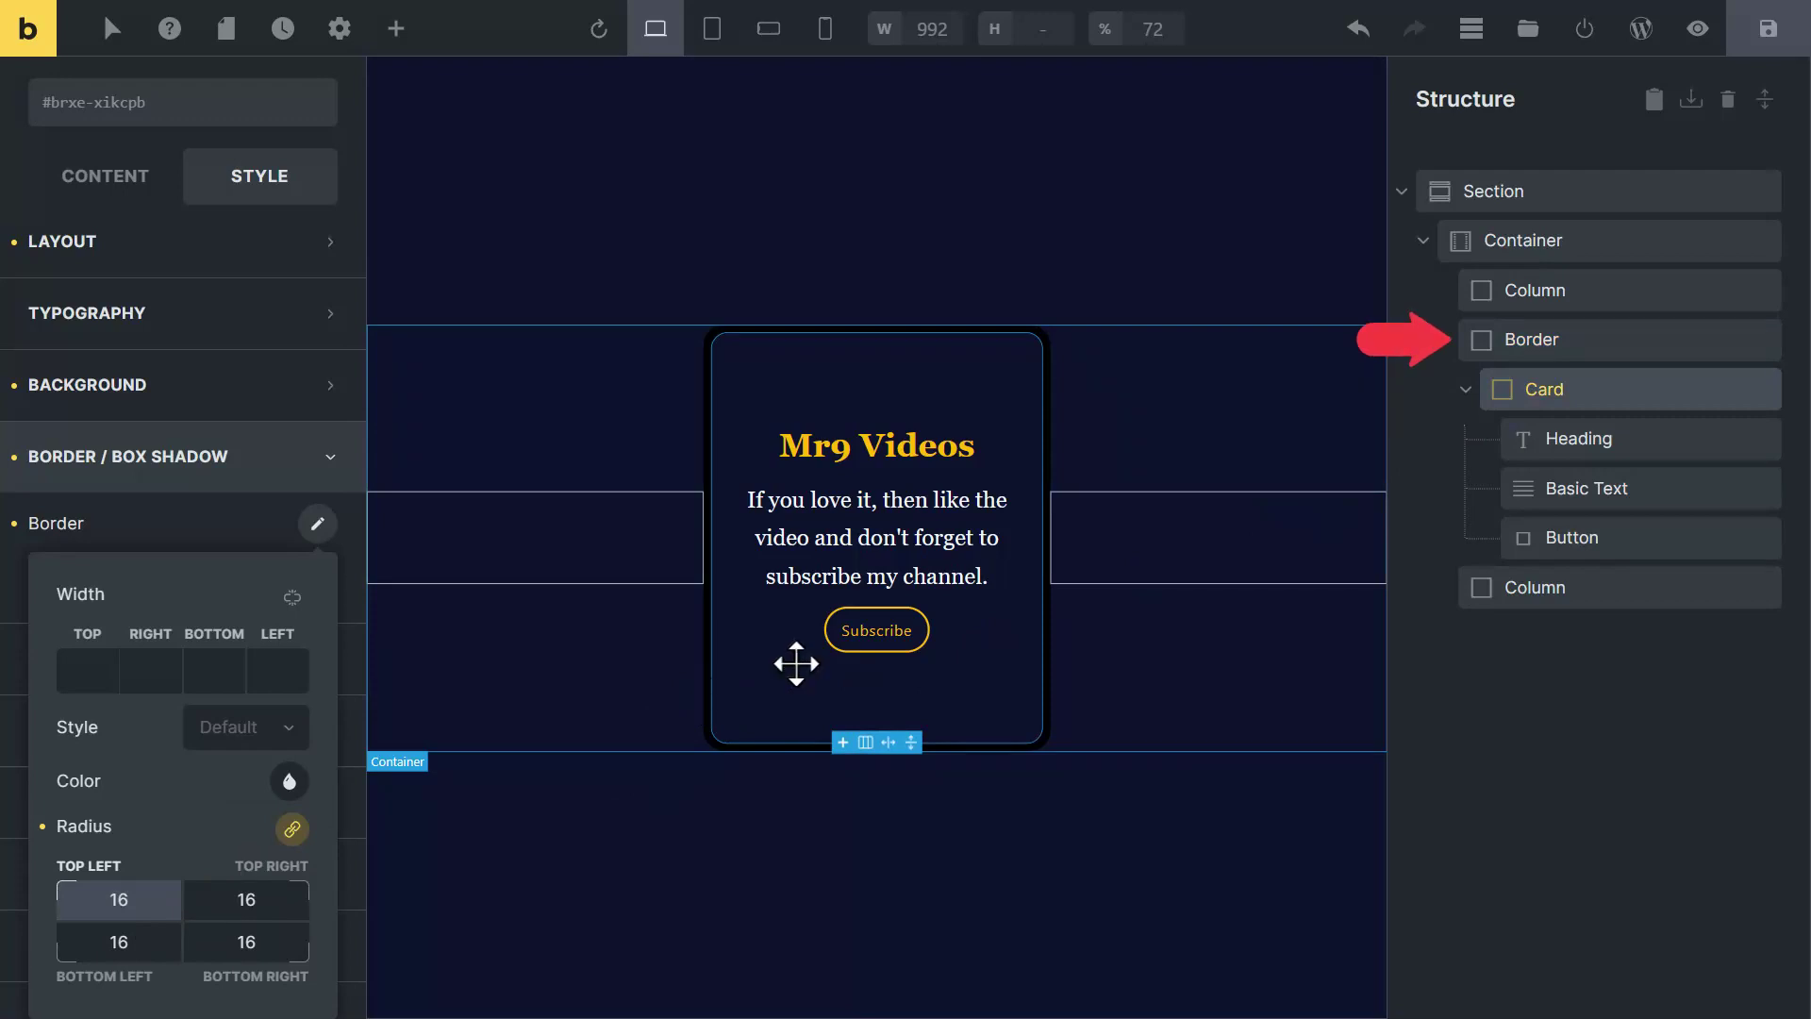
Add the CSS class card-border-animation to the Border element
click(1496, 345)
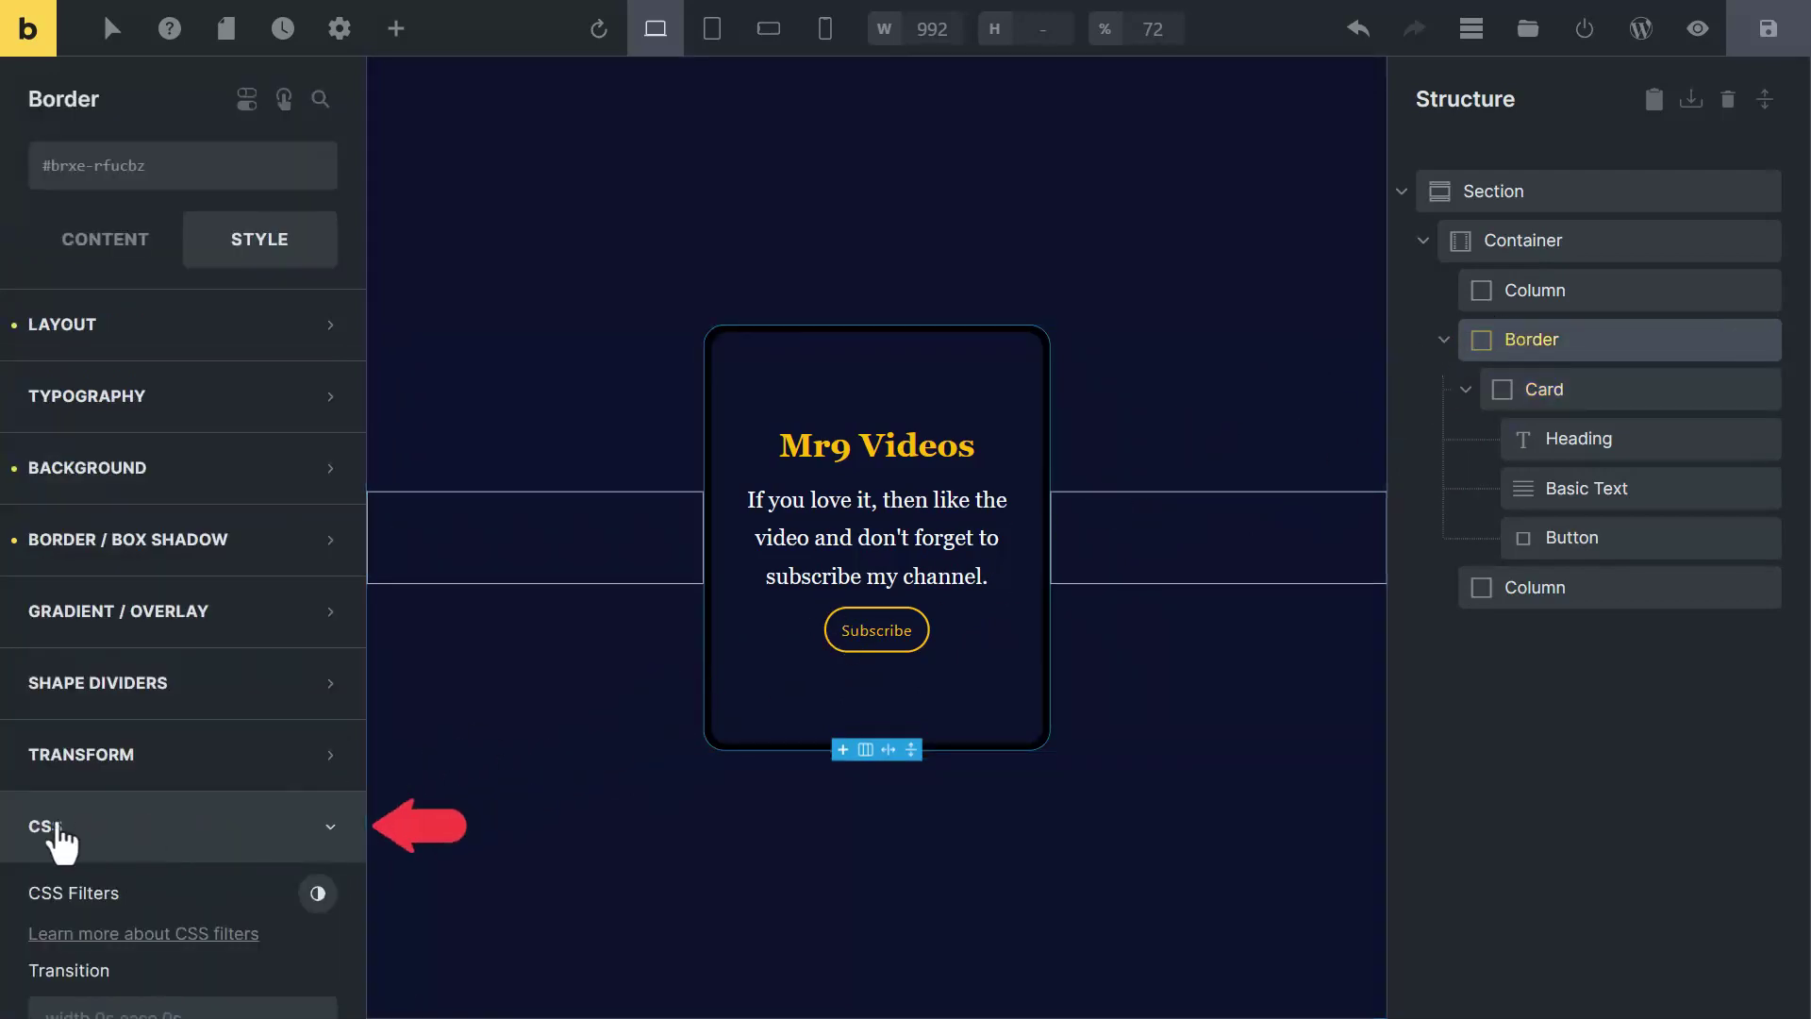
scroll(109, 830, down, 8)
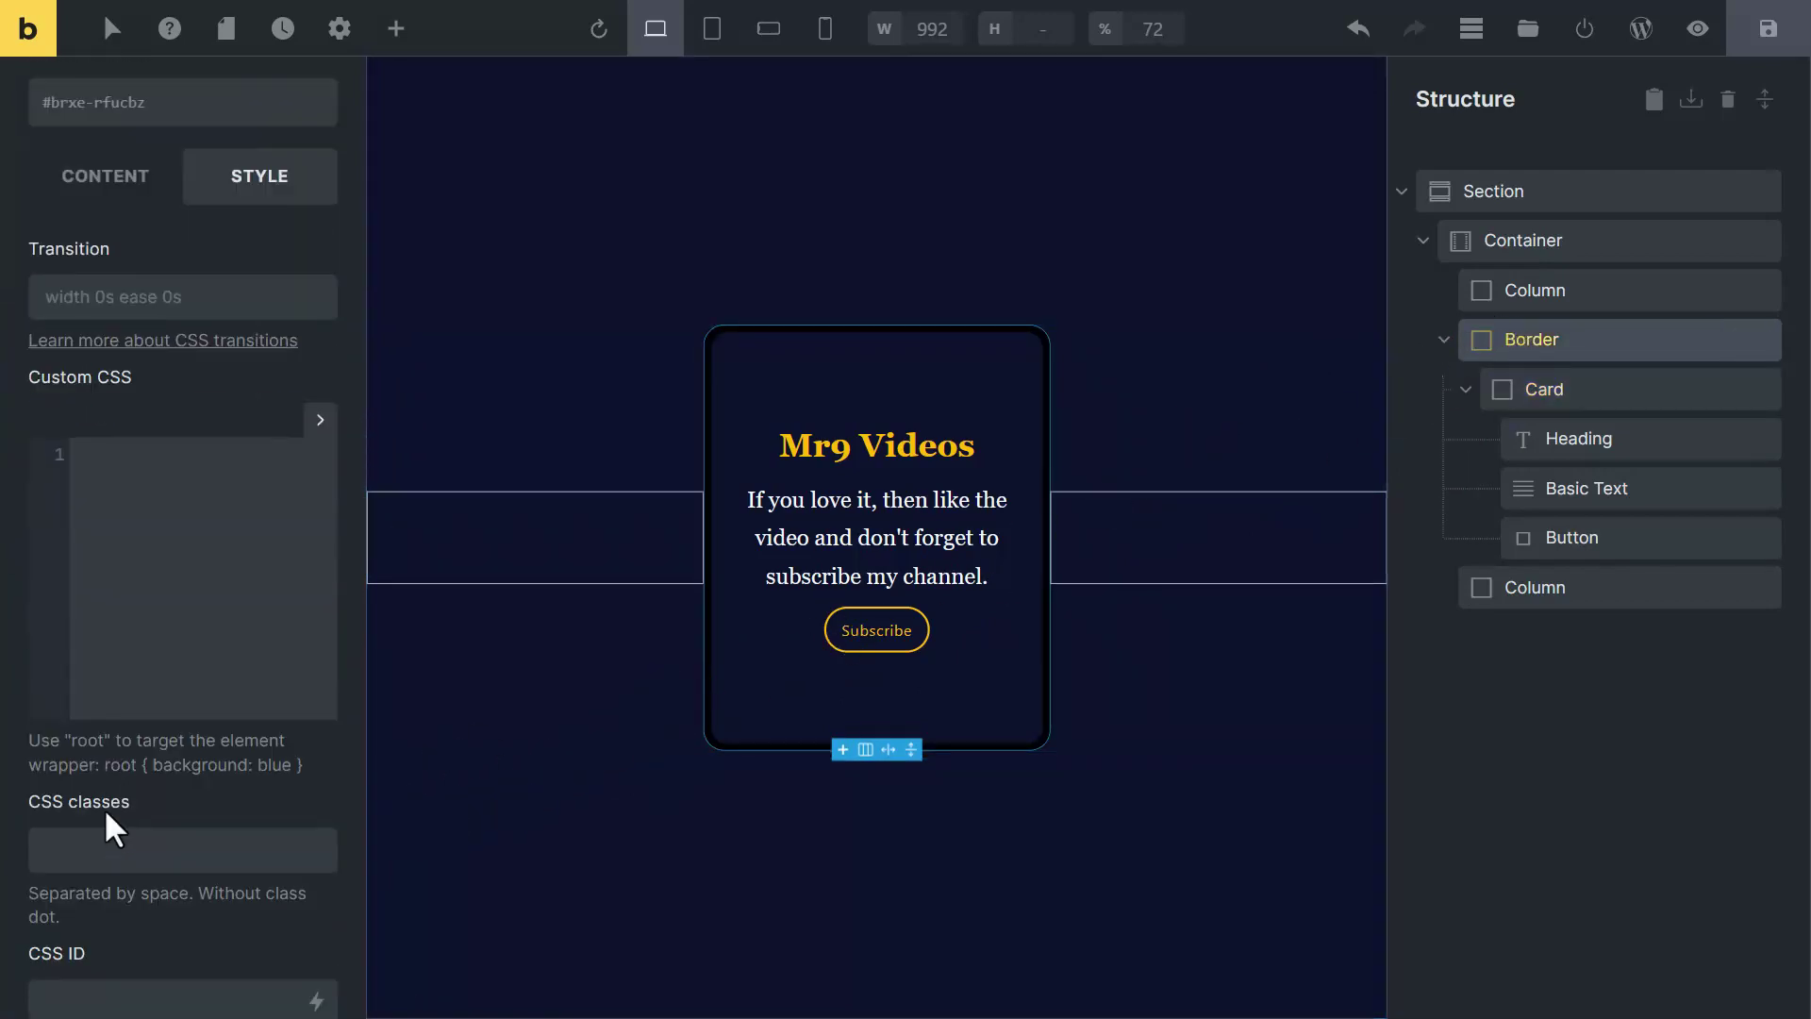
key(alt+Tab)
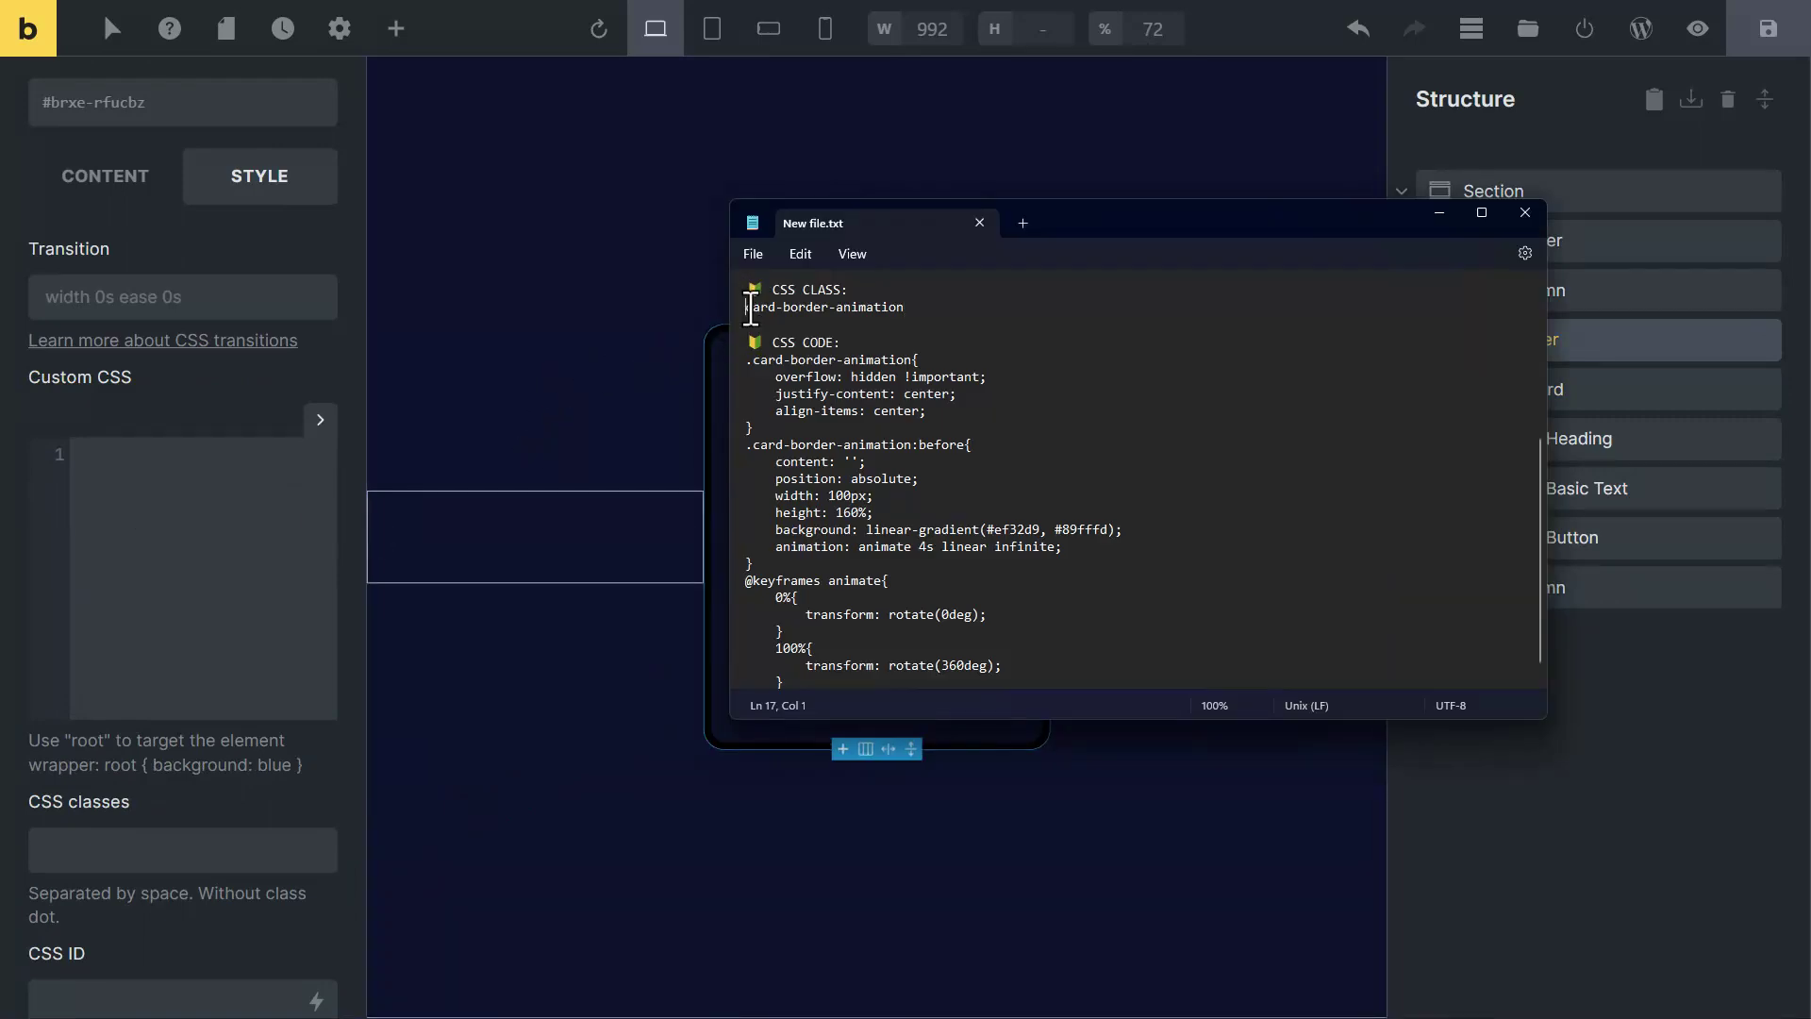
click(121, 835)
text(card-border-animation)
Paste the prepared gradient animation code from Notepad into Border's Custom CSS
key(alt+Tab)
drag(746, 359, 473, 639)
click(126, 469)
key(ctrl+v)
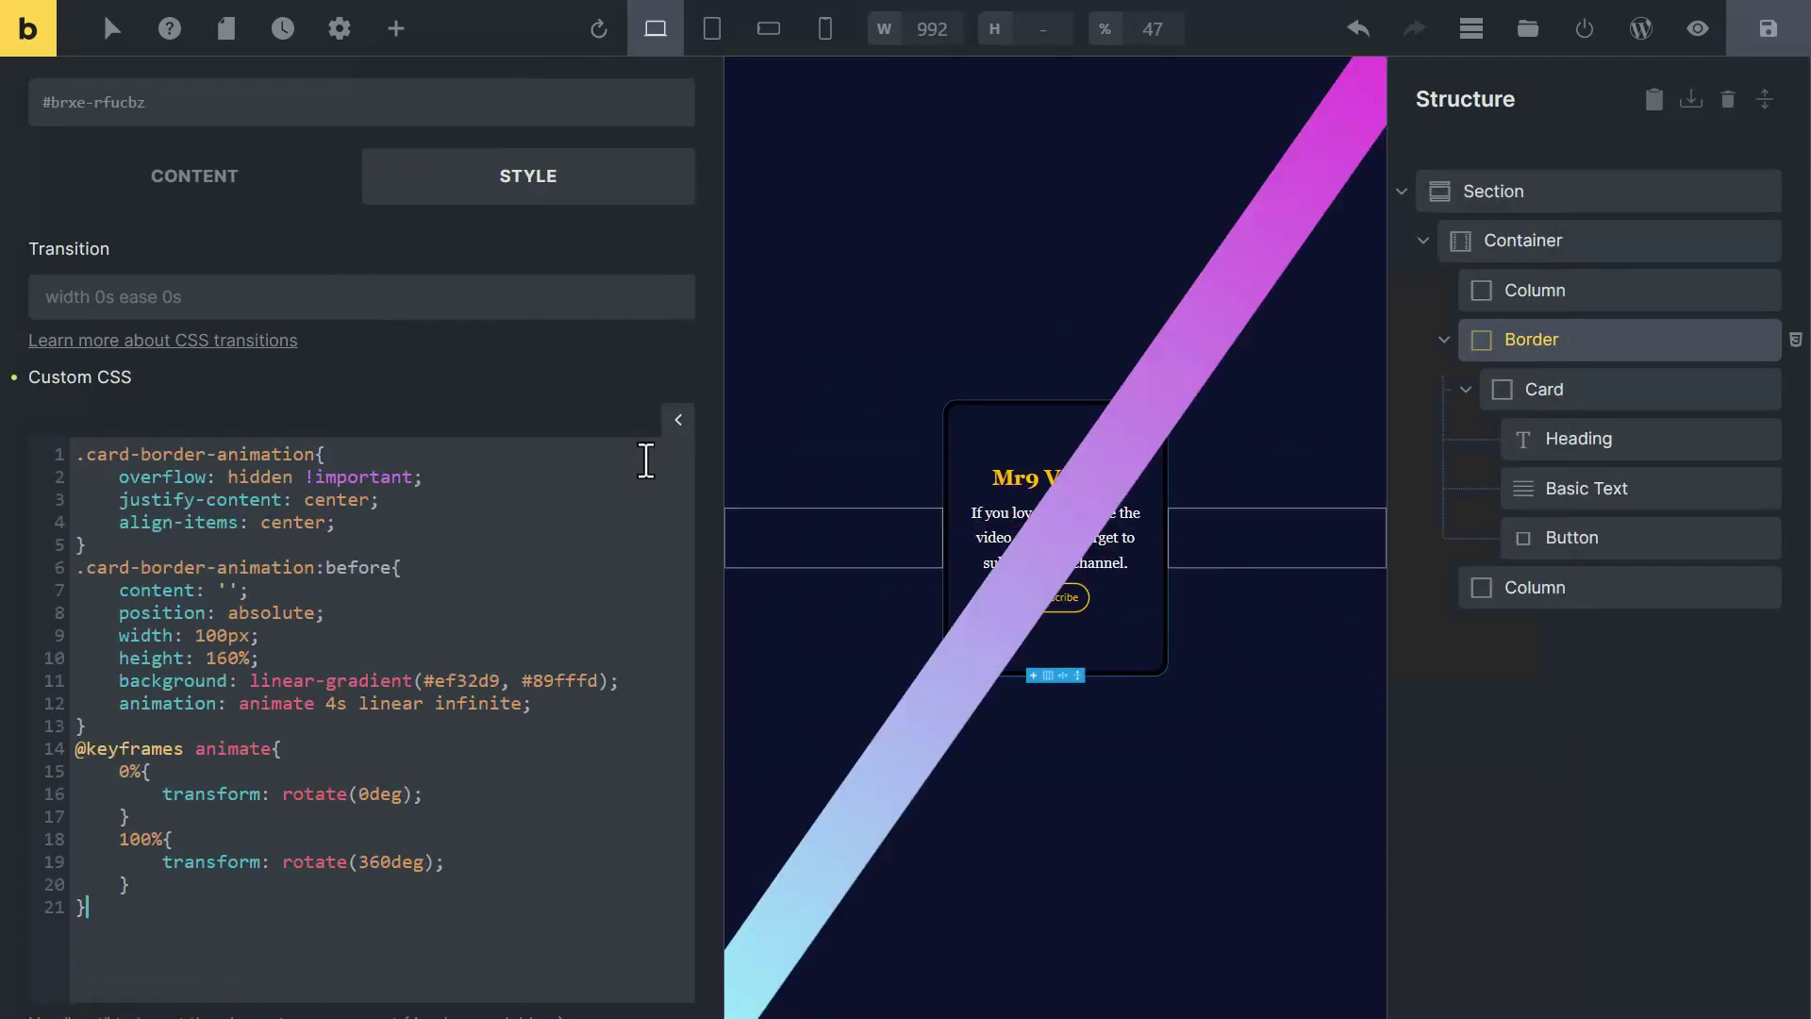
click(678, 419)
Set the Border element's position to relative
scroll(259, 462, up, 6)
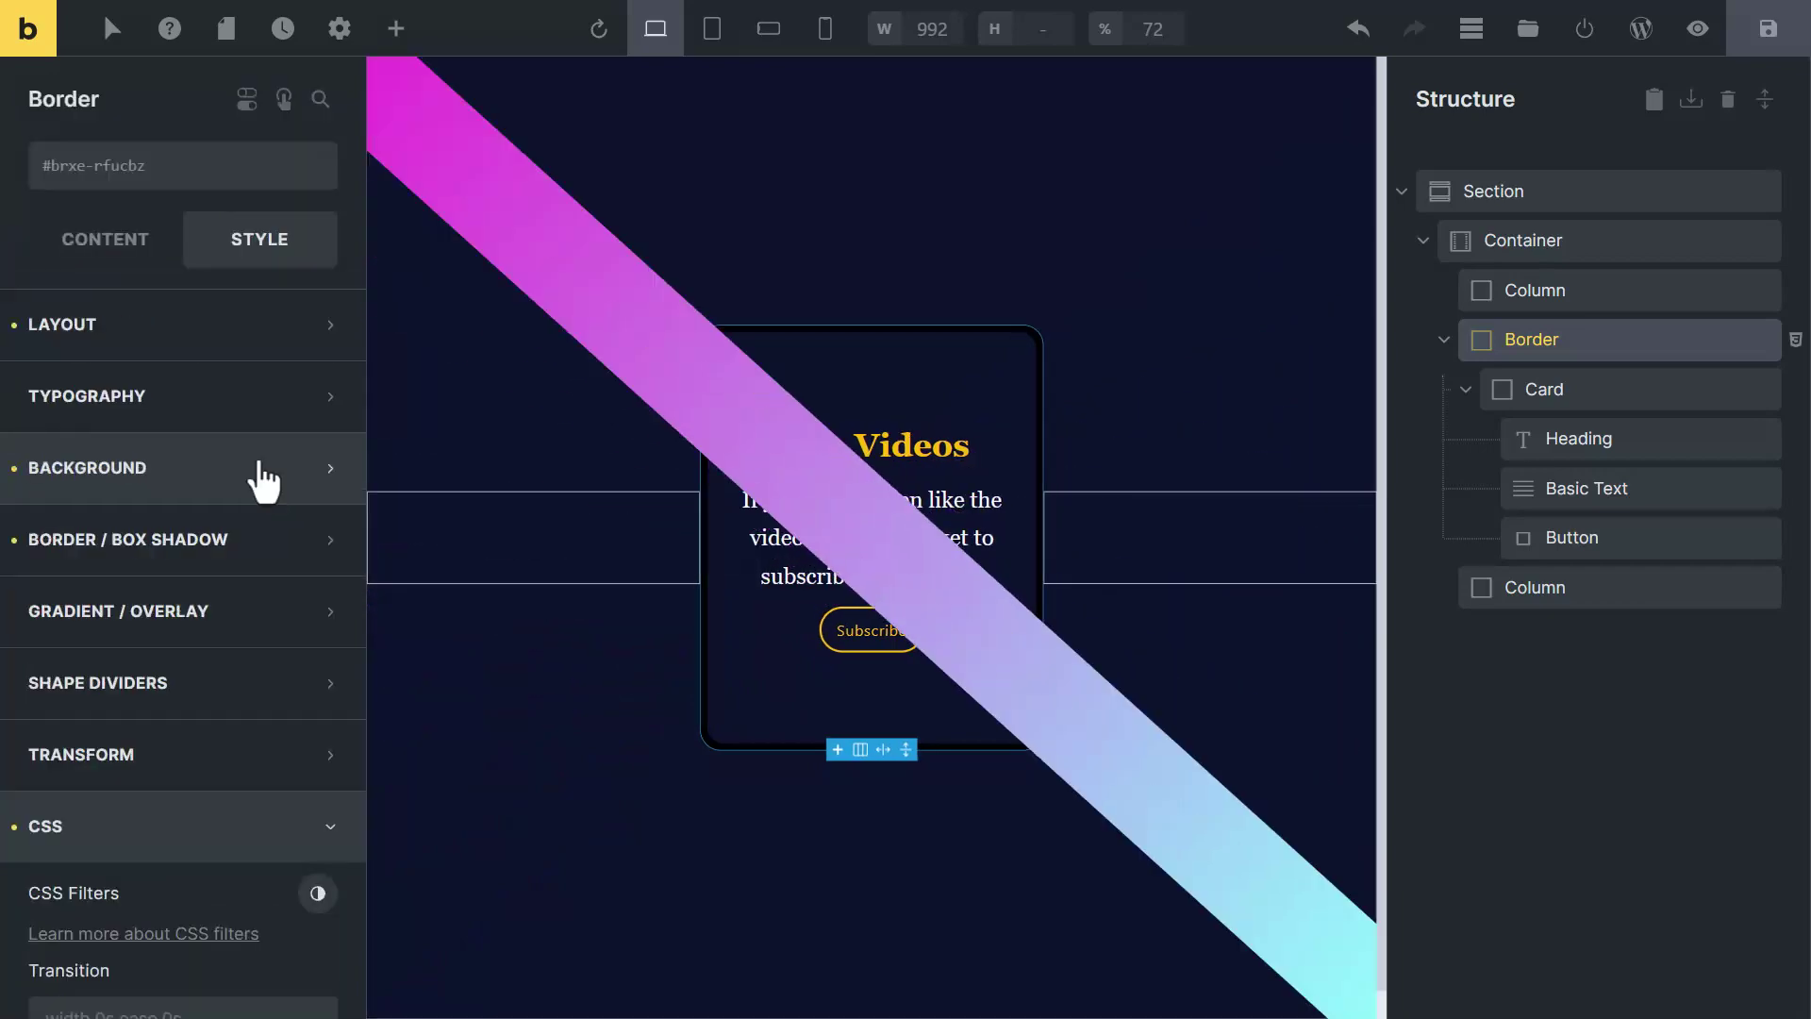
click(194, 330)
scroll(193, 605, down, 6)
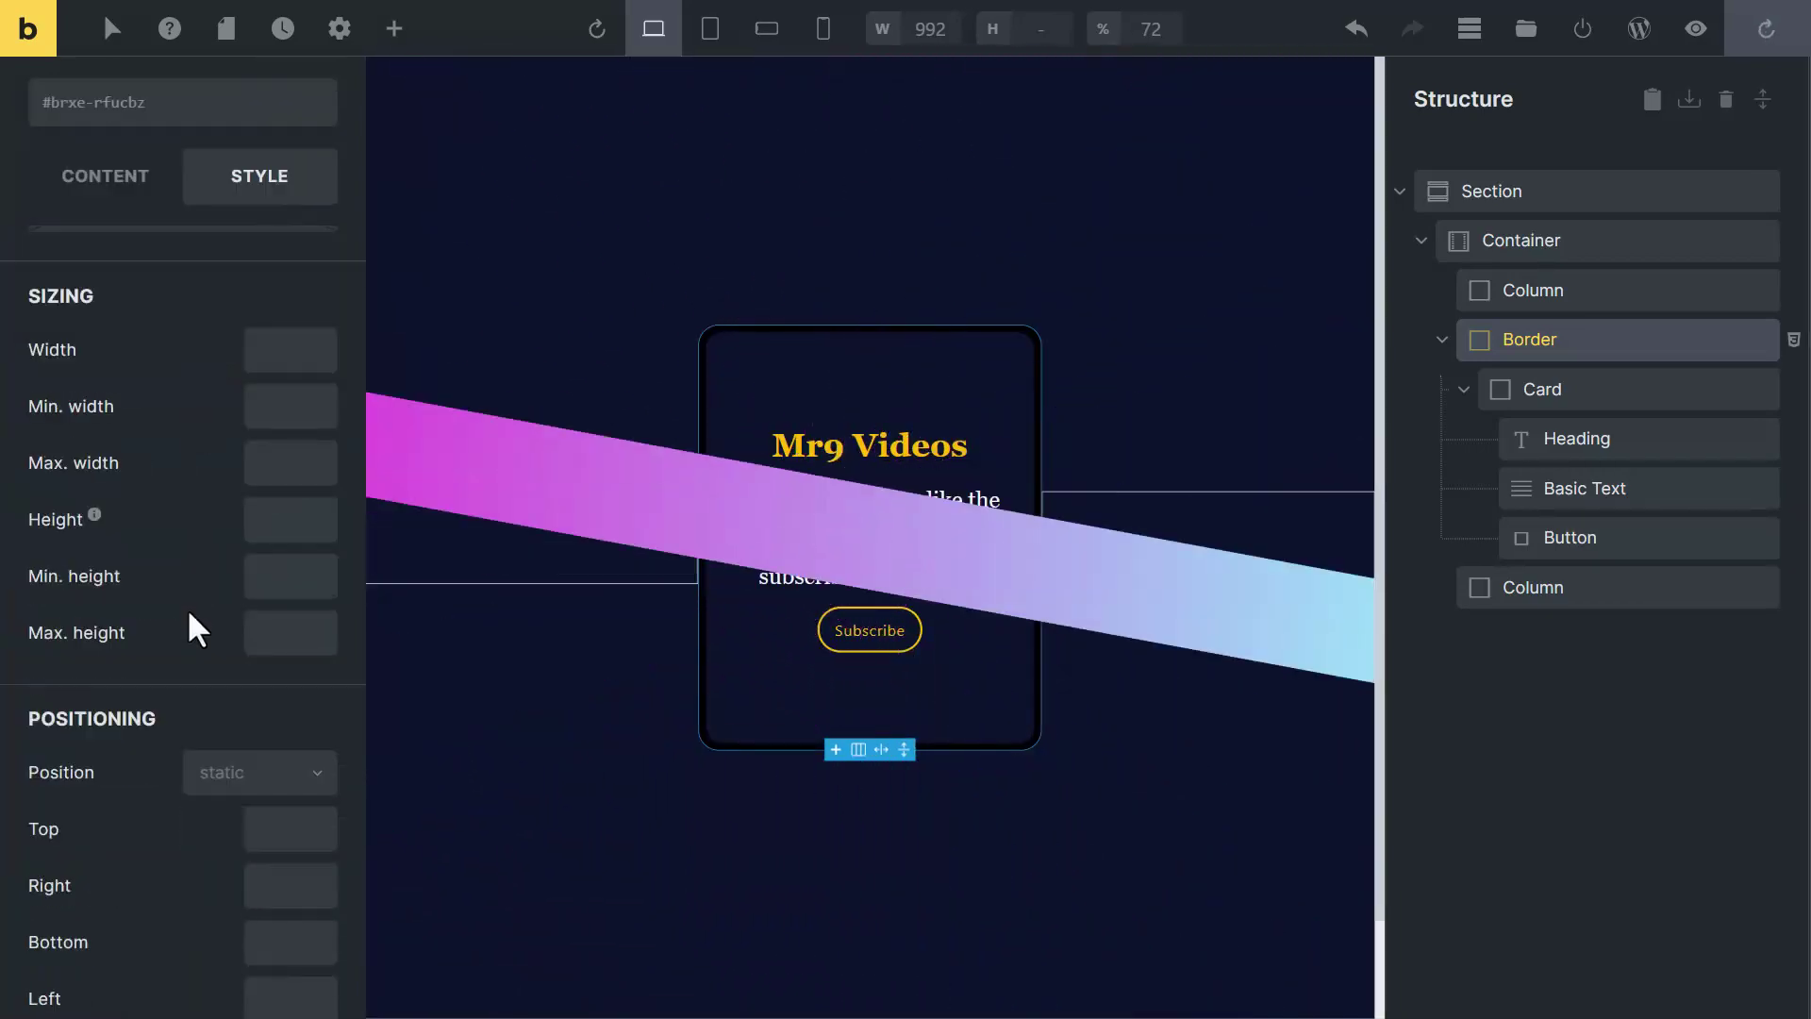
click(215, 745)
click(225, 834)
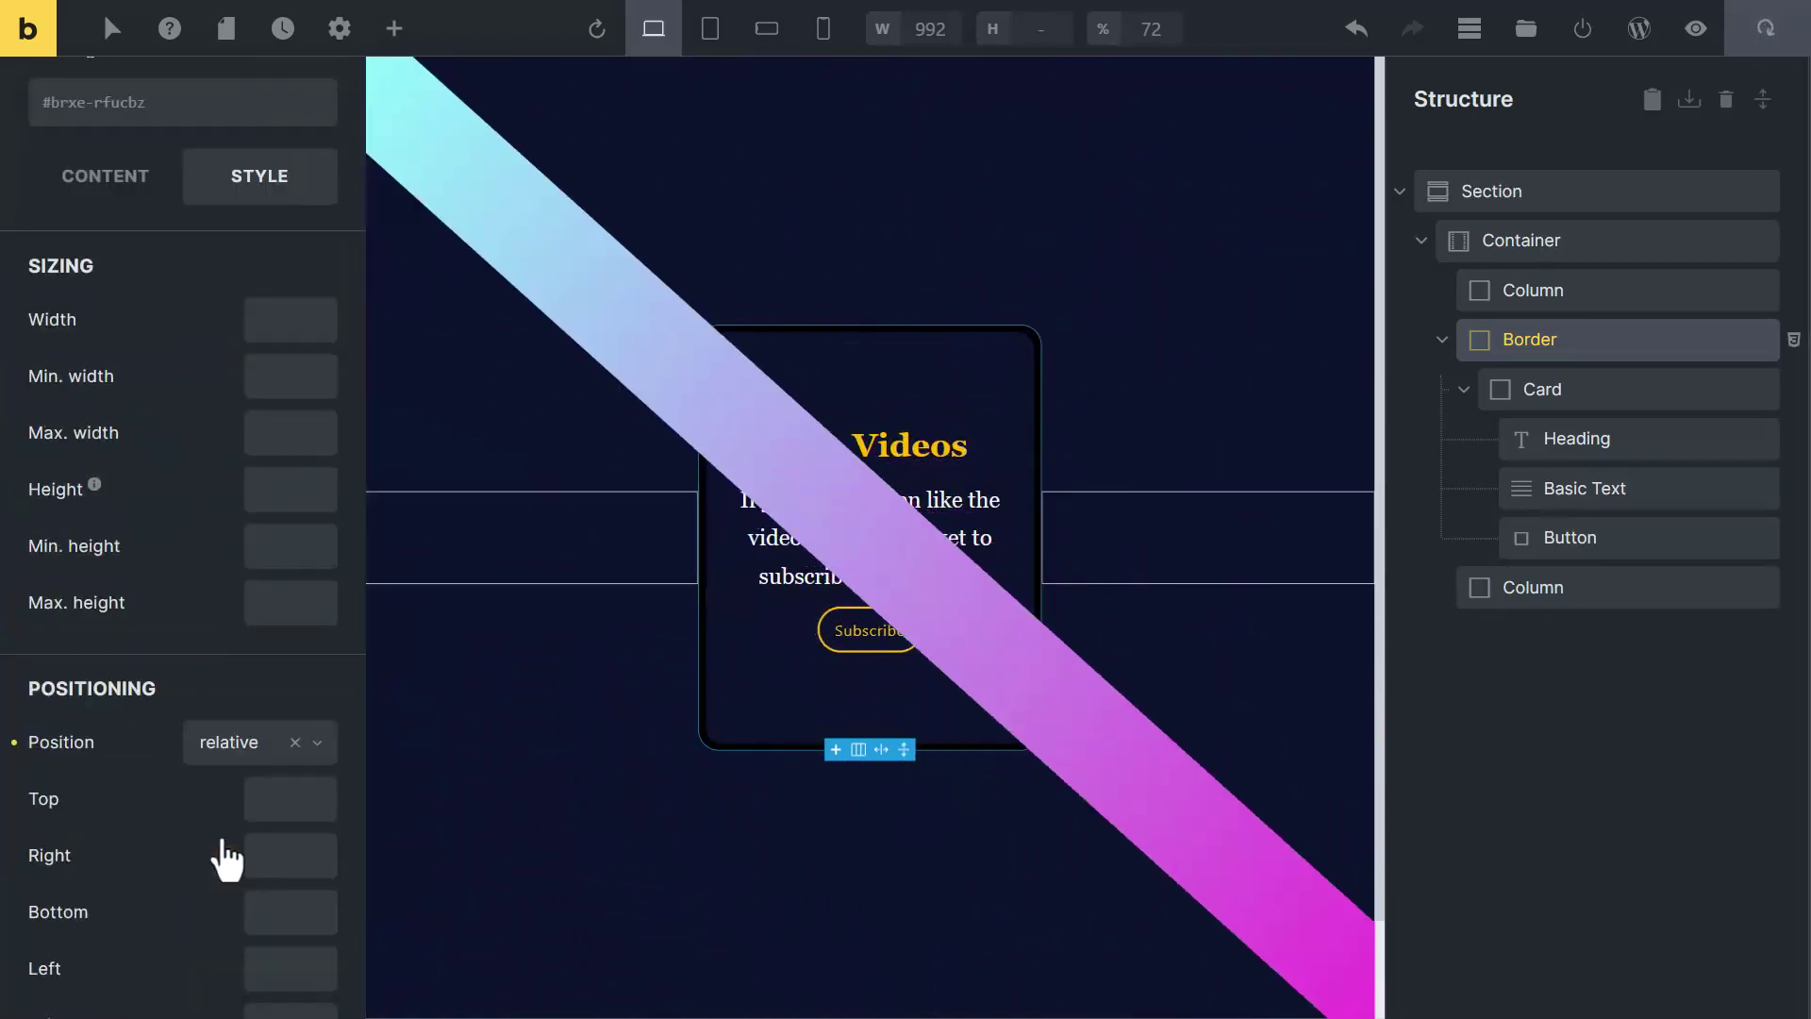
Give the Card a z-index of 1 so it sits above the gradient
click(1533, 390)
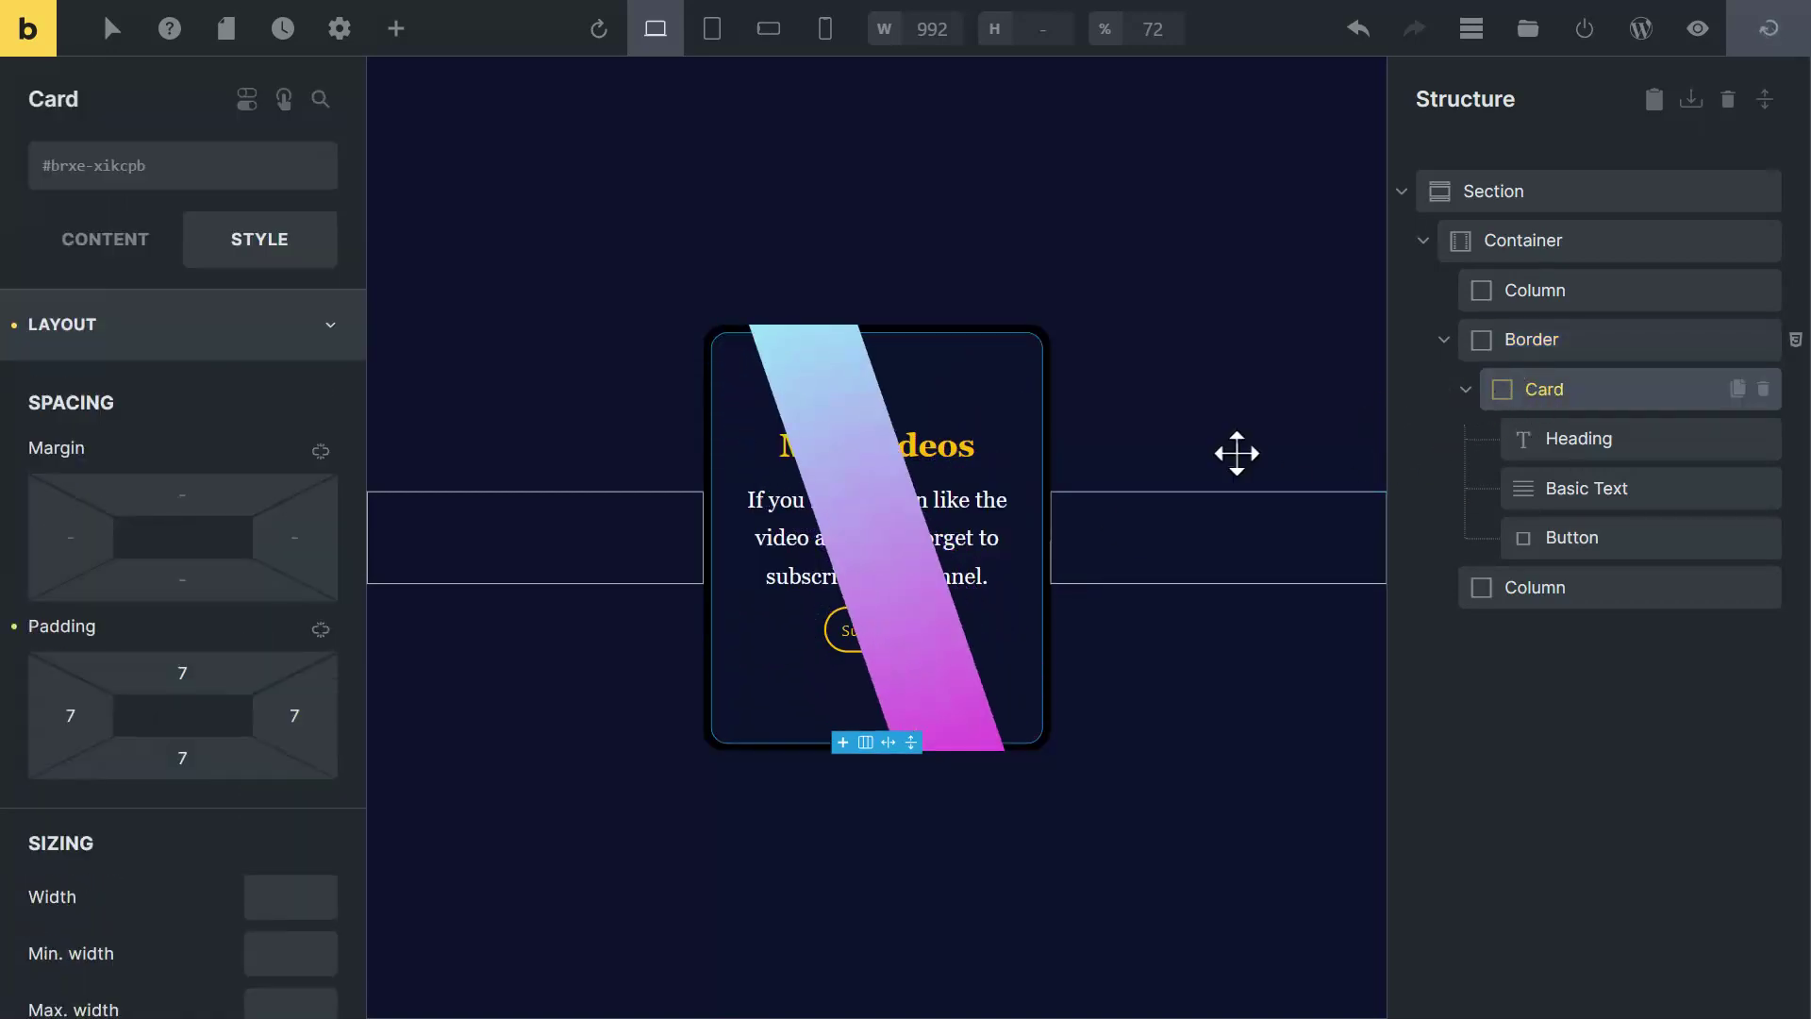
scroll(179, 777, down, 10)
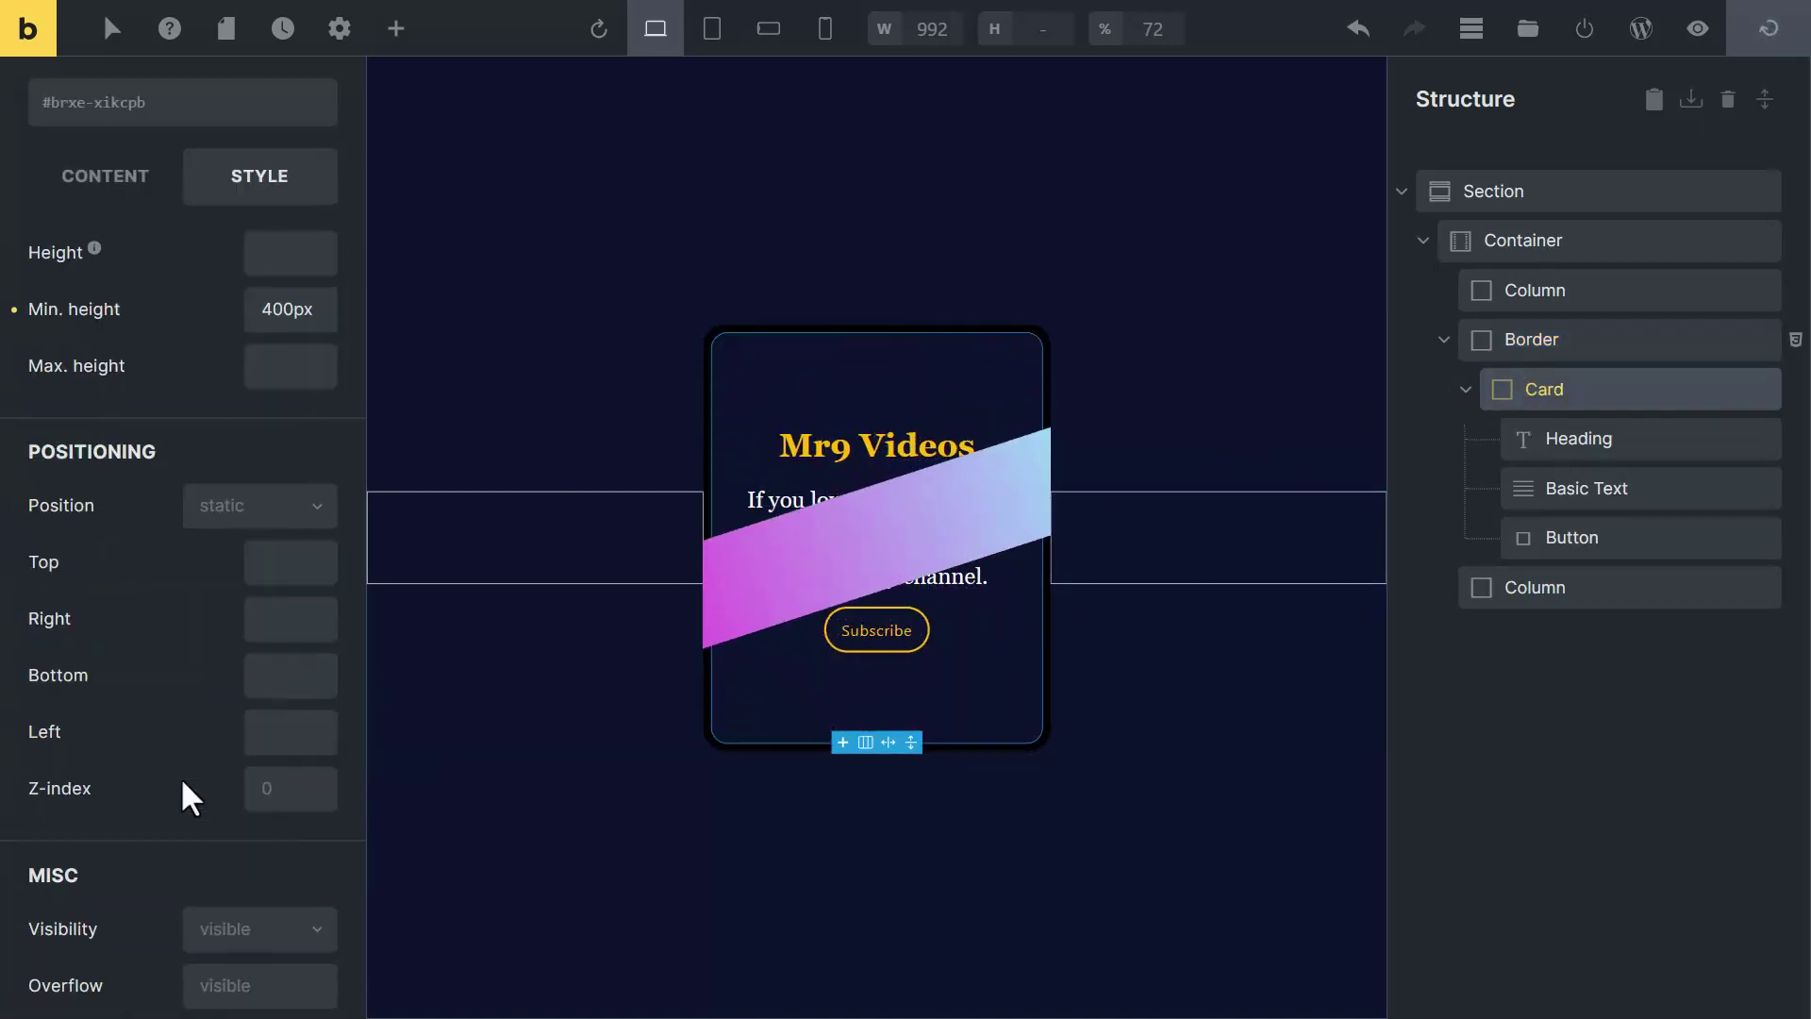
click(274, 604)
text(1)
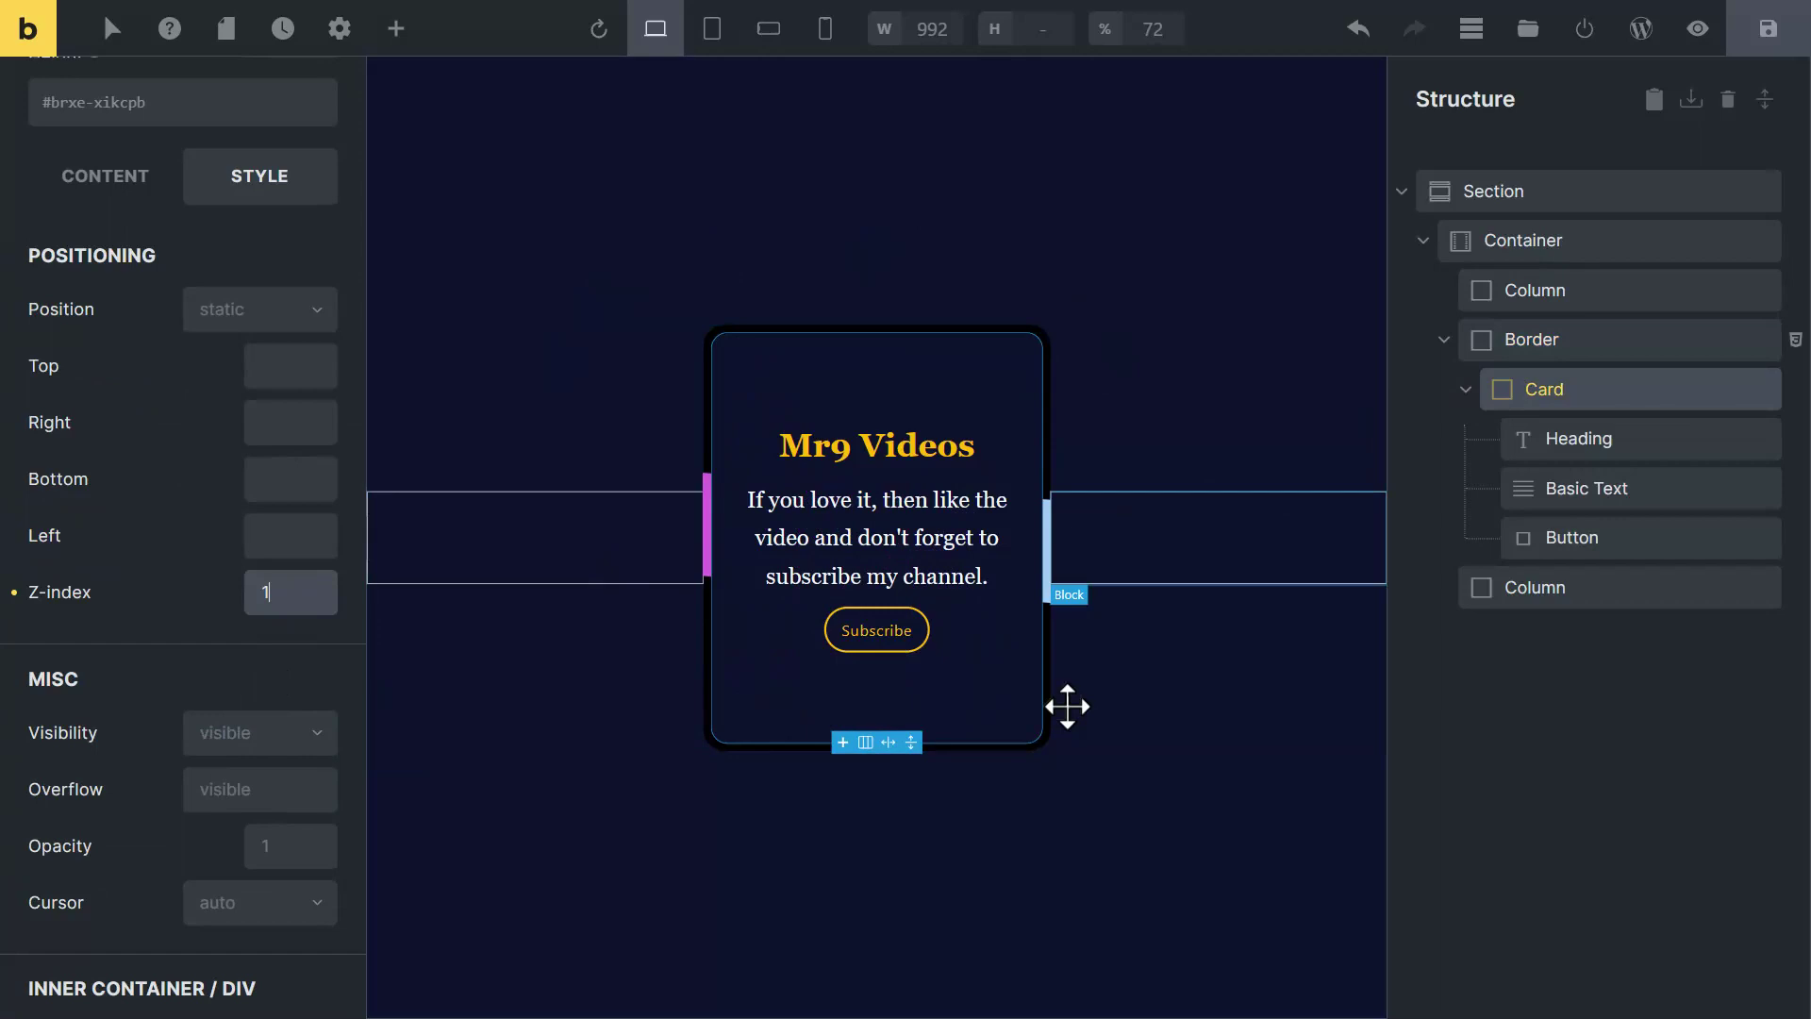
Try replacing the gradient colours with blue and red in Border's Custom CSS, then undo
click(1465, 351)
click(220, 849)
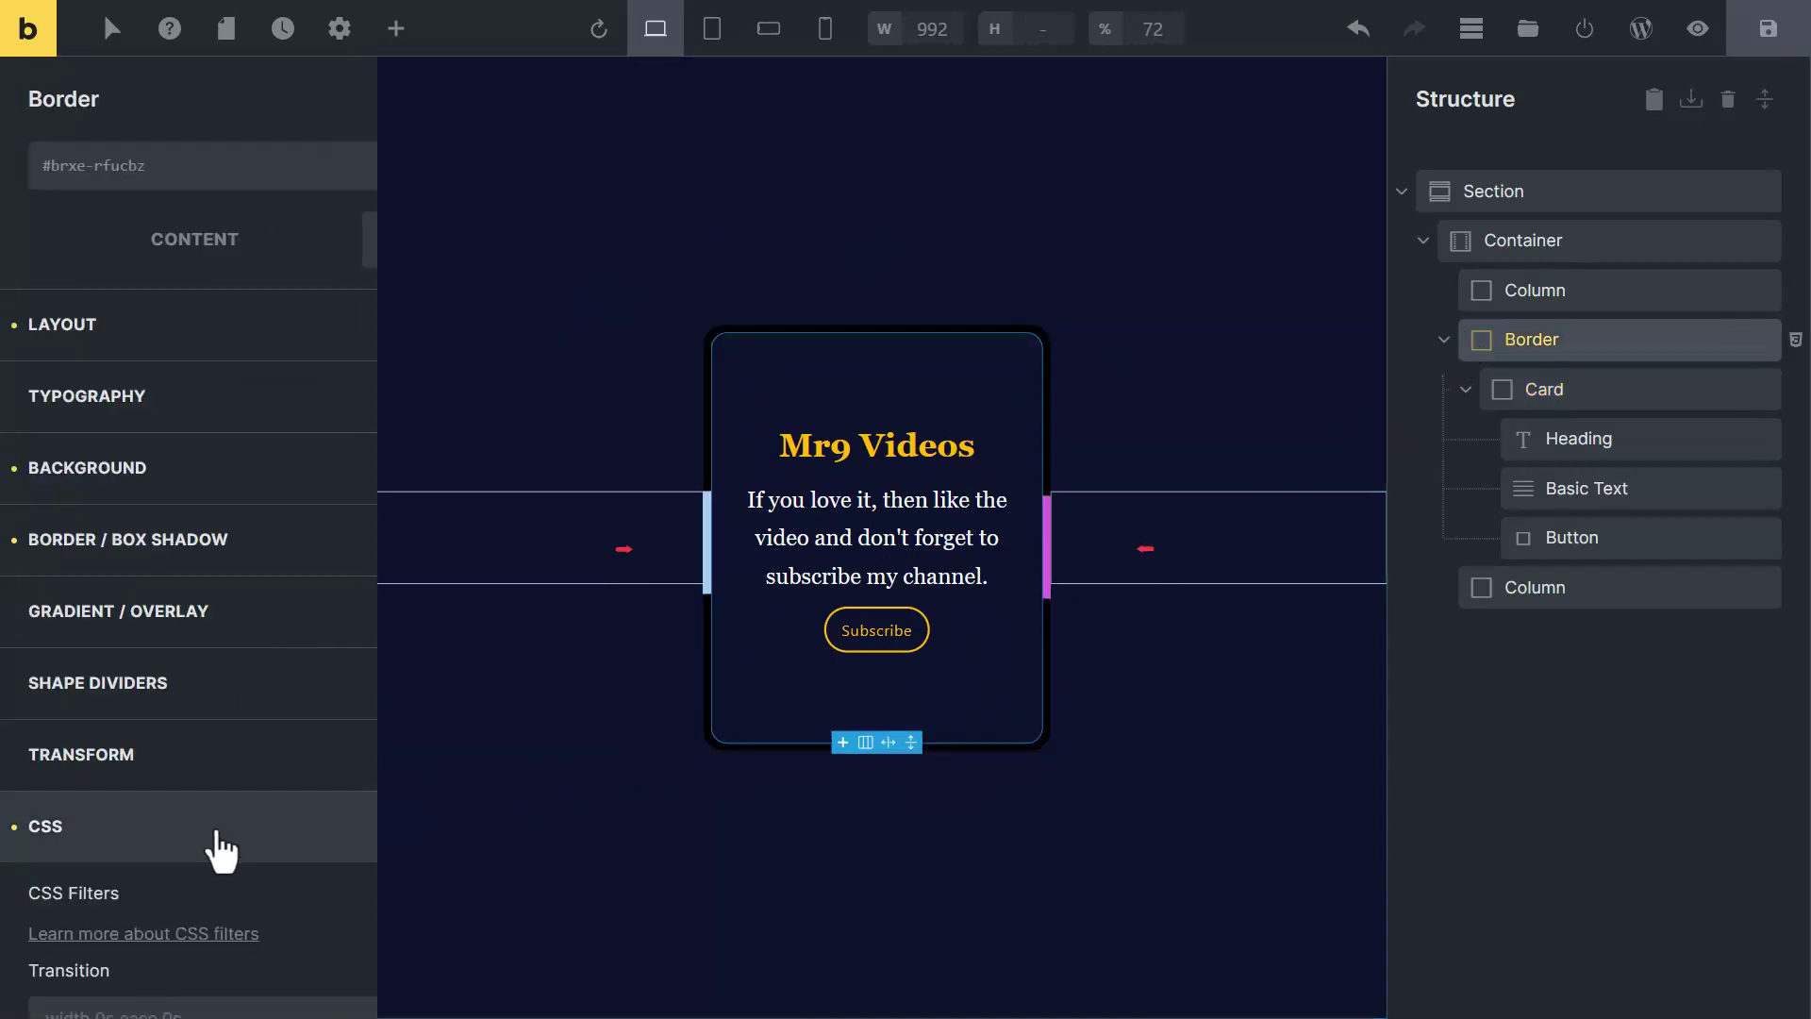
scroll(222, 849, down, 8)
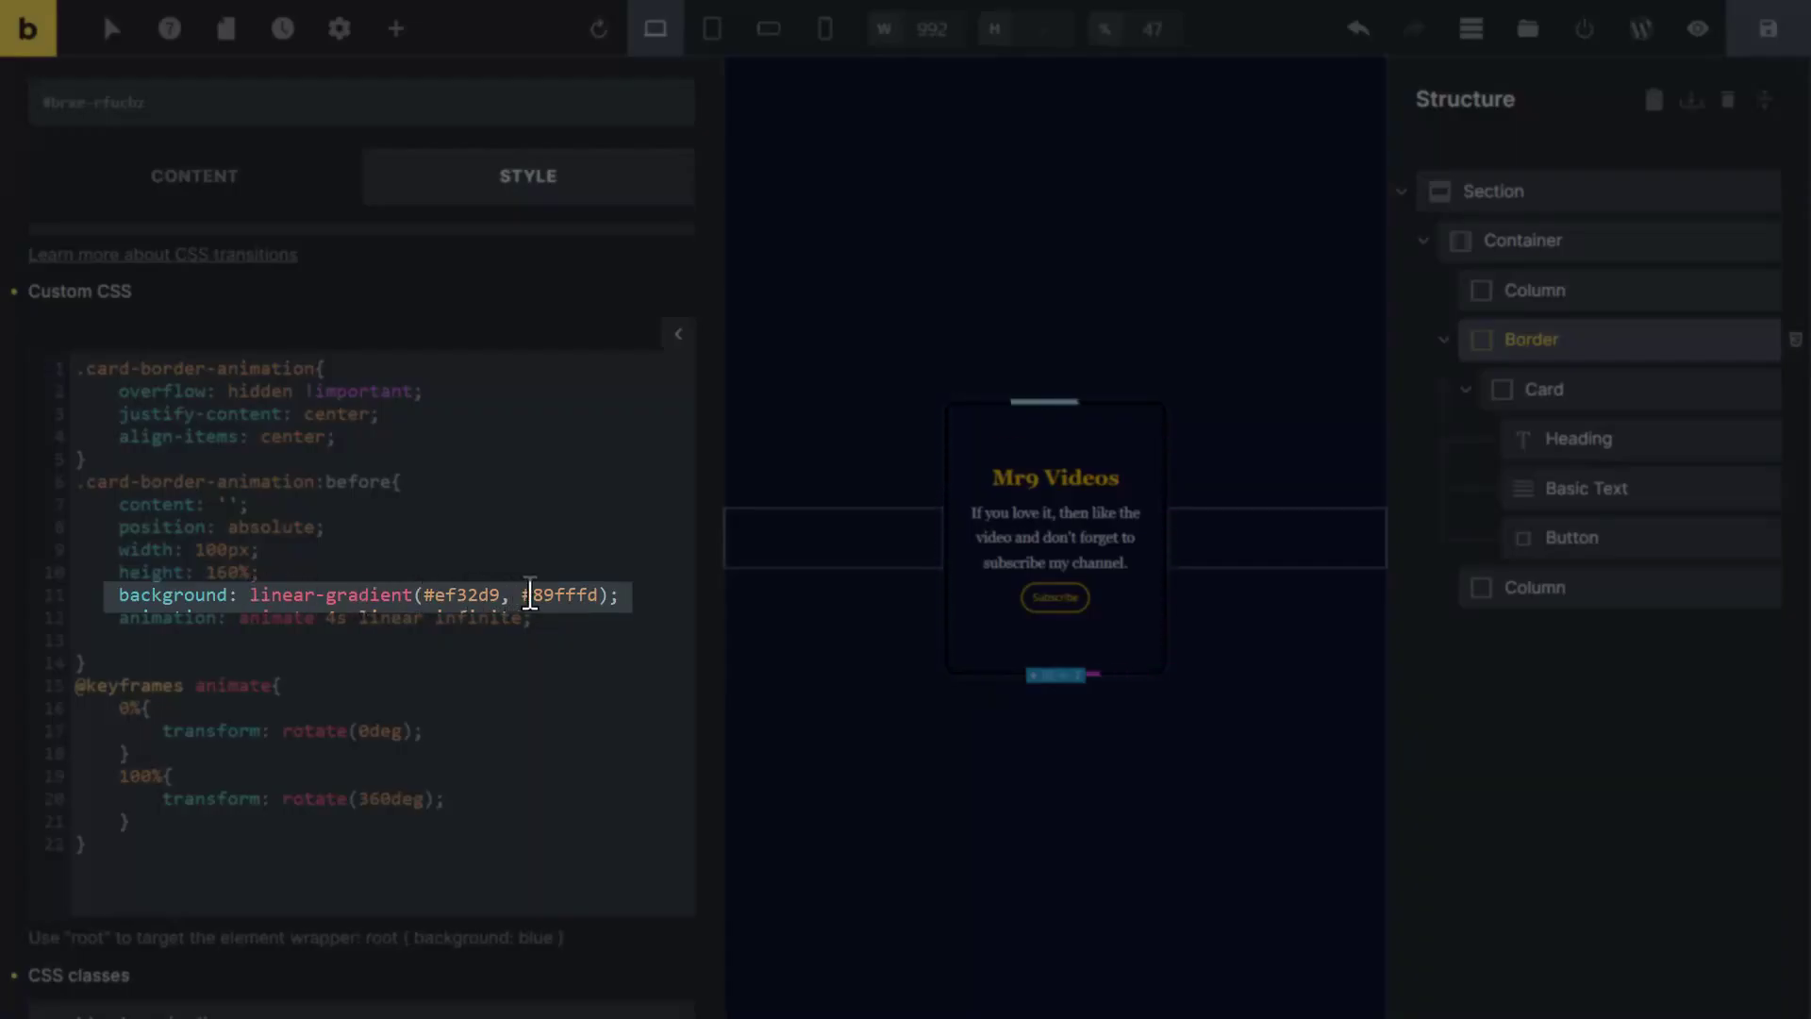
drag(432, 596, 500, 594)
scroll(614, 591, down, 1)
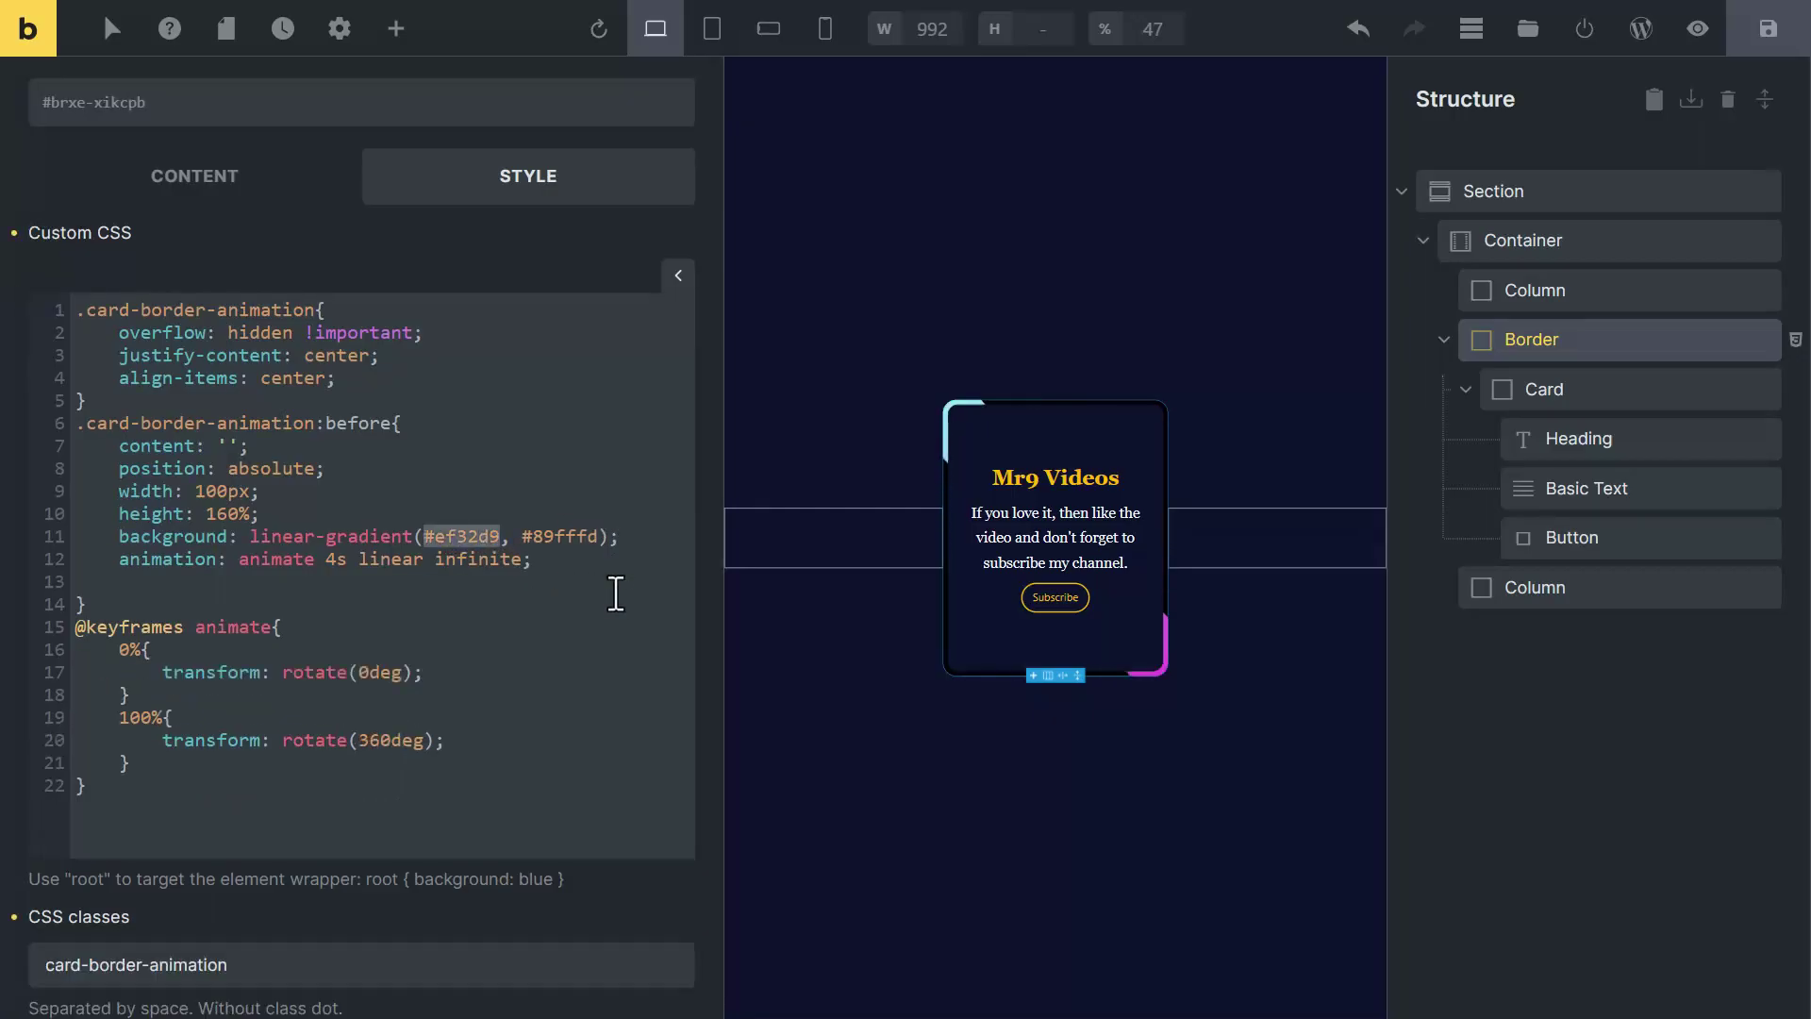
text(blue)
drag(566, 535, 485, 528)
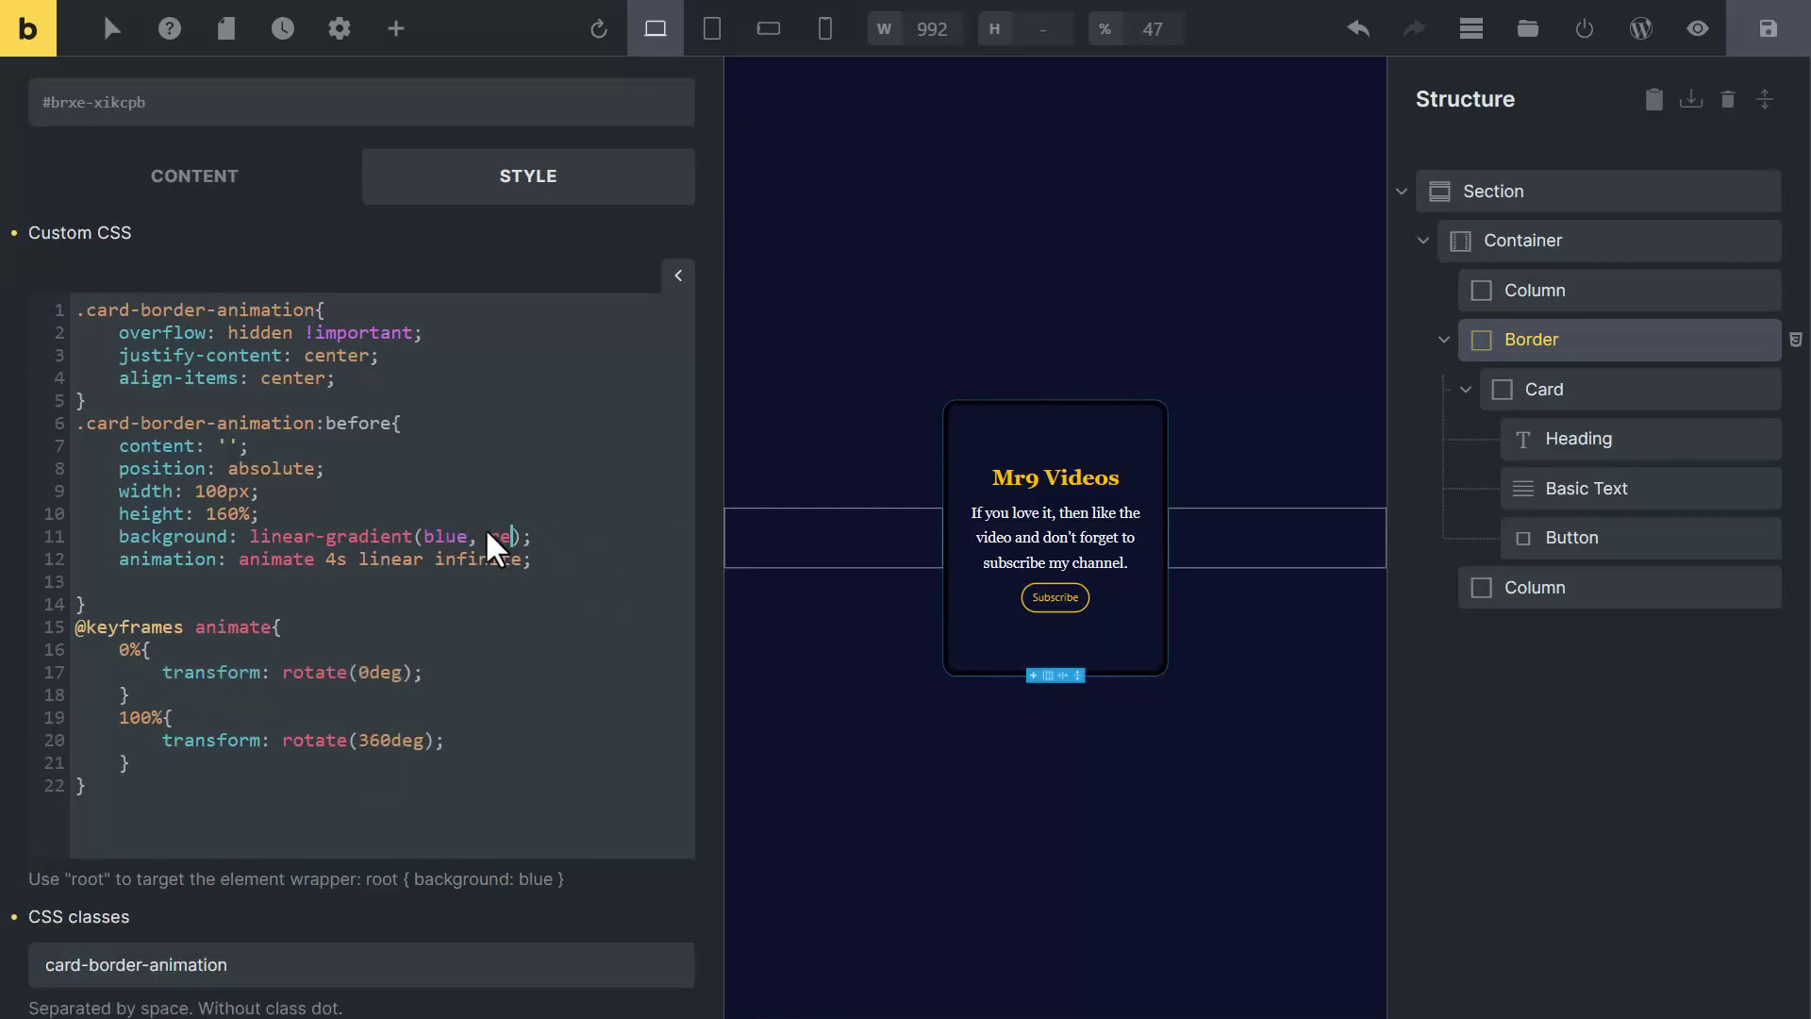
text(red)
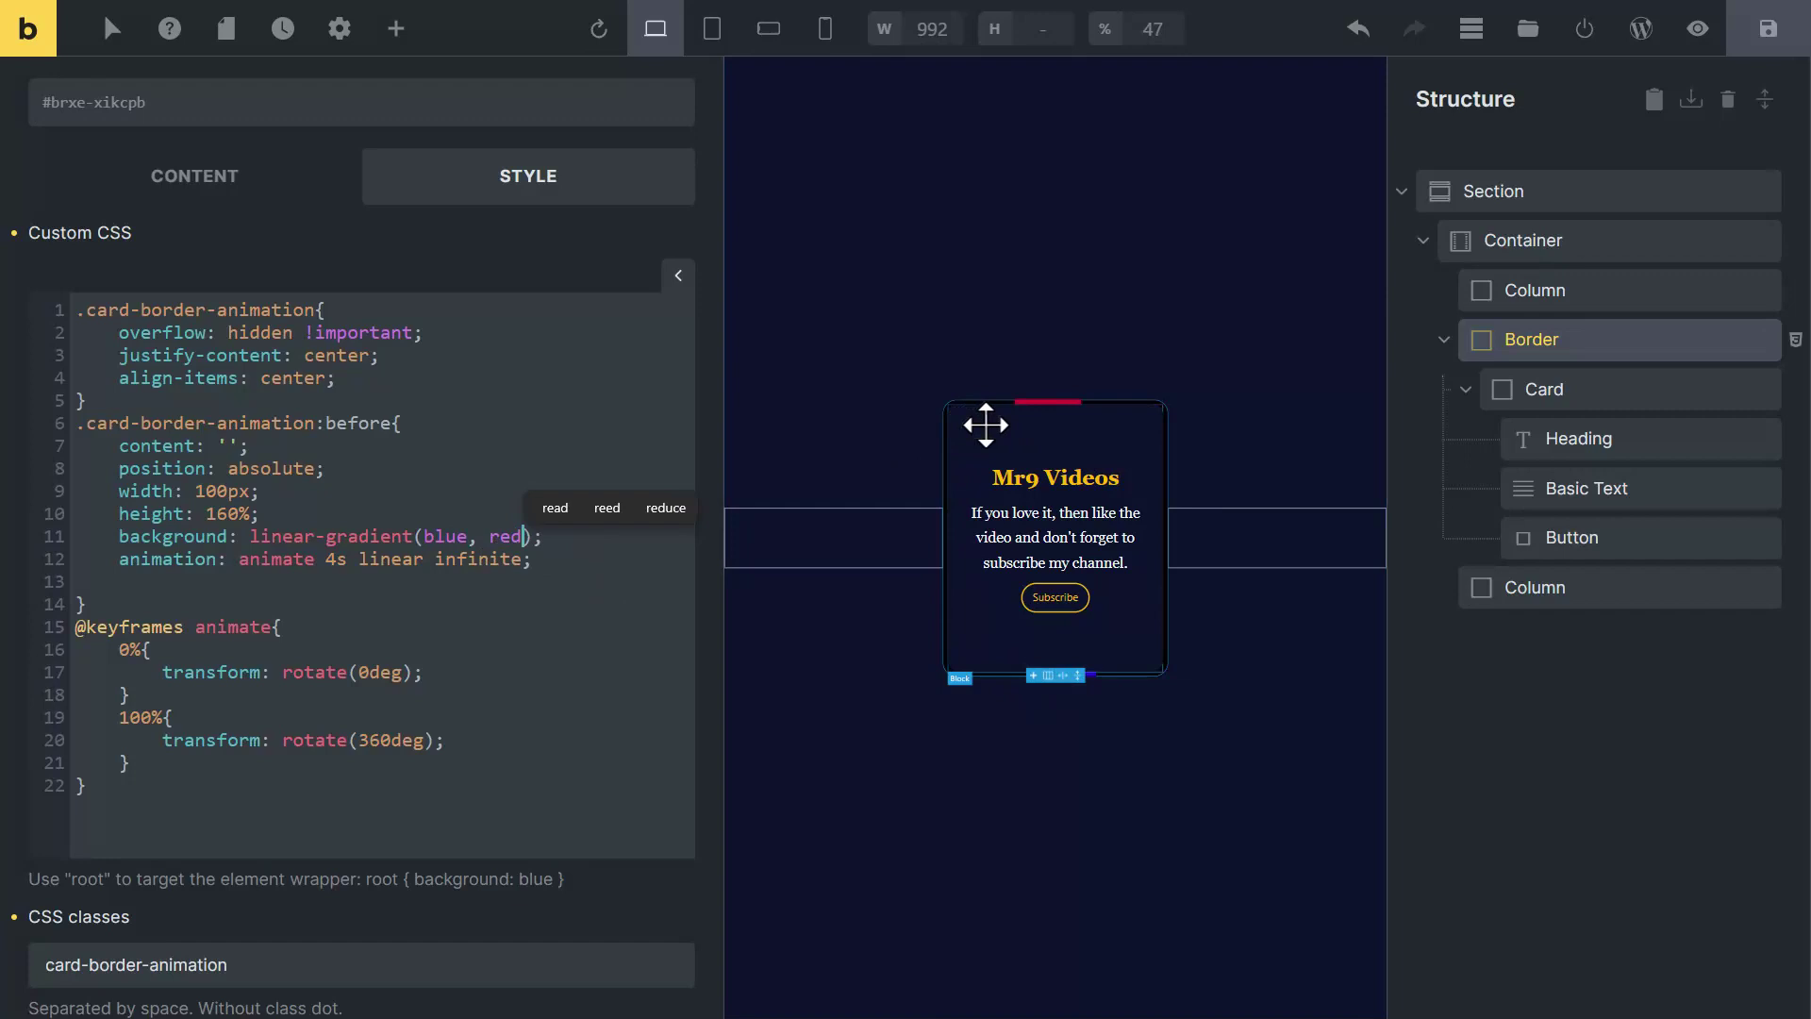
key(ctrl+z)
key(ctrl+z)
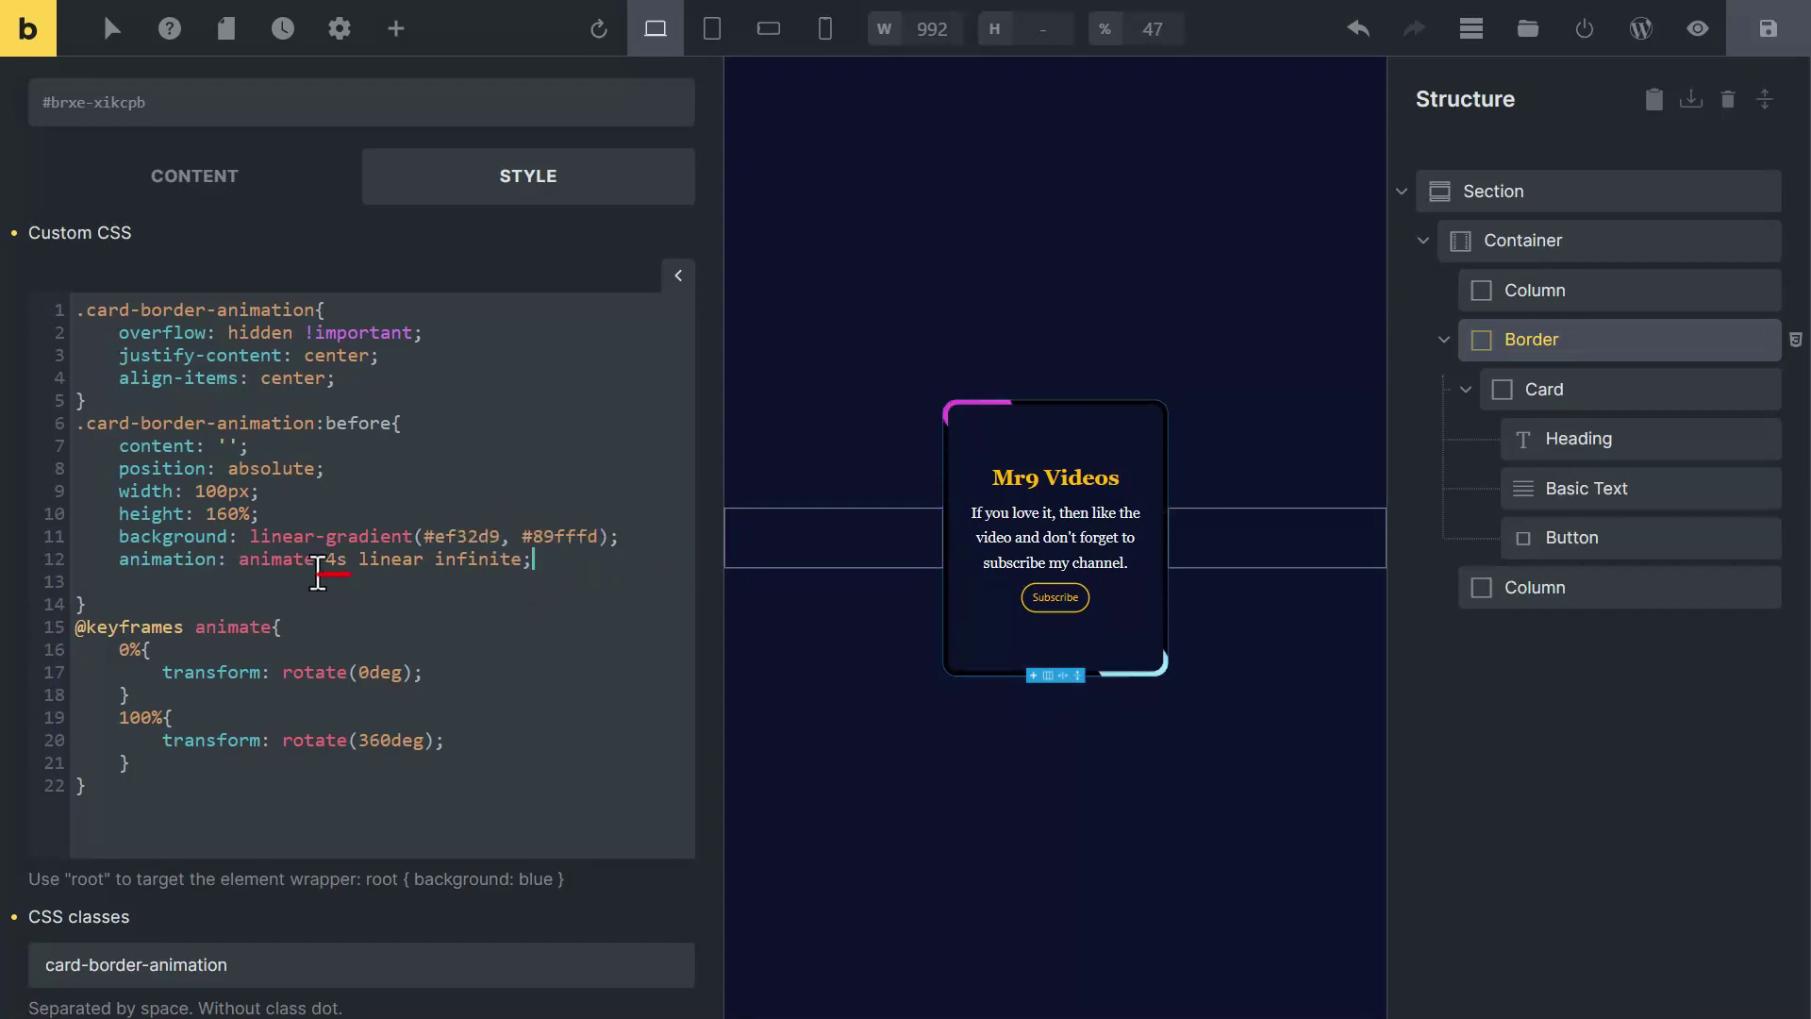
Check the animation line and change the gradient width from 100px to 200px
drag(243, 566, 526, 560)
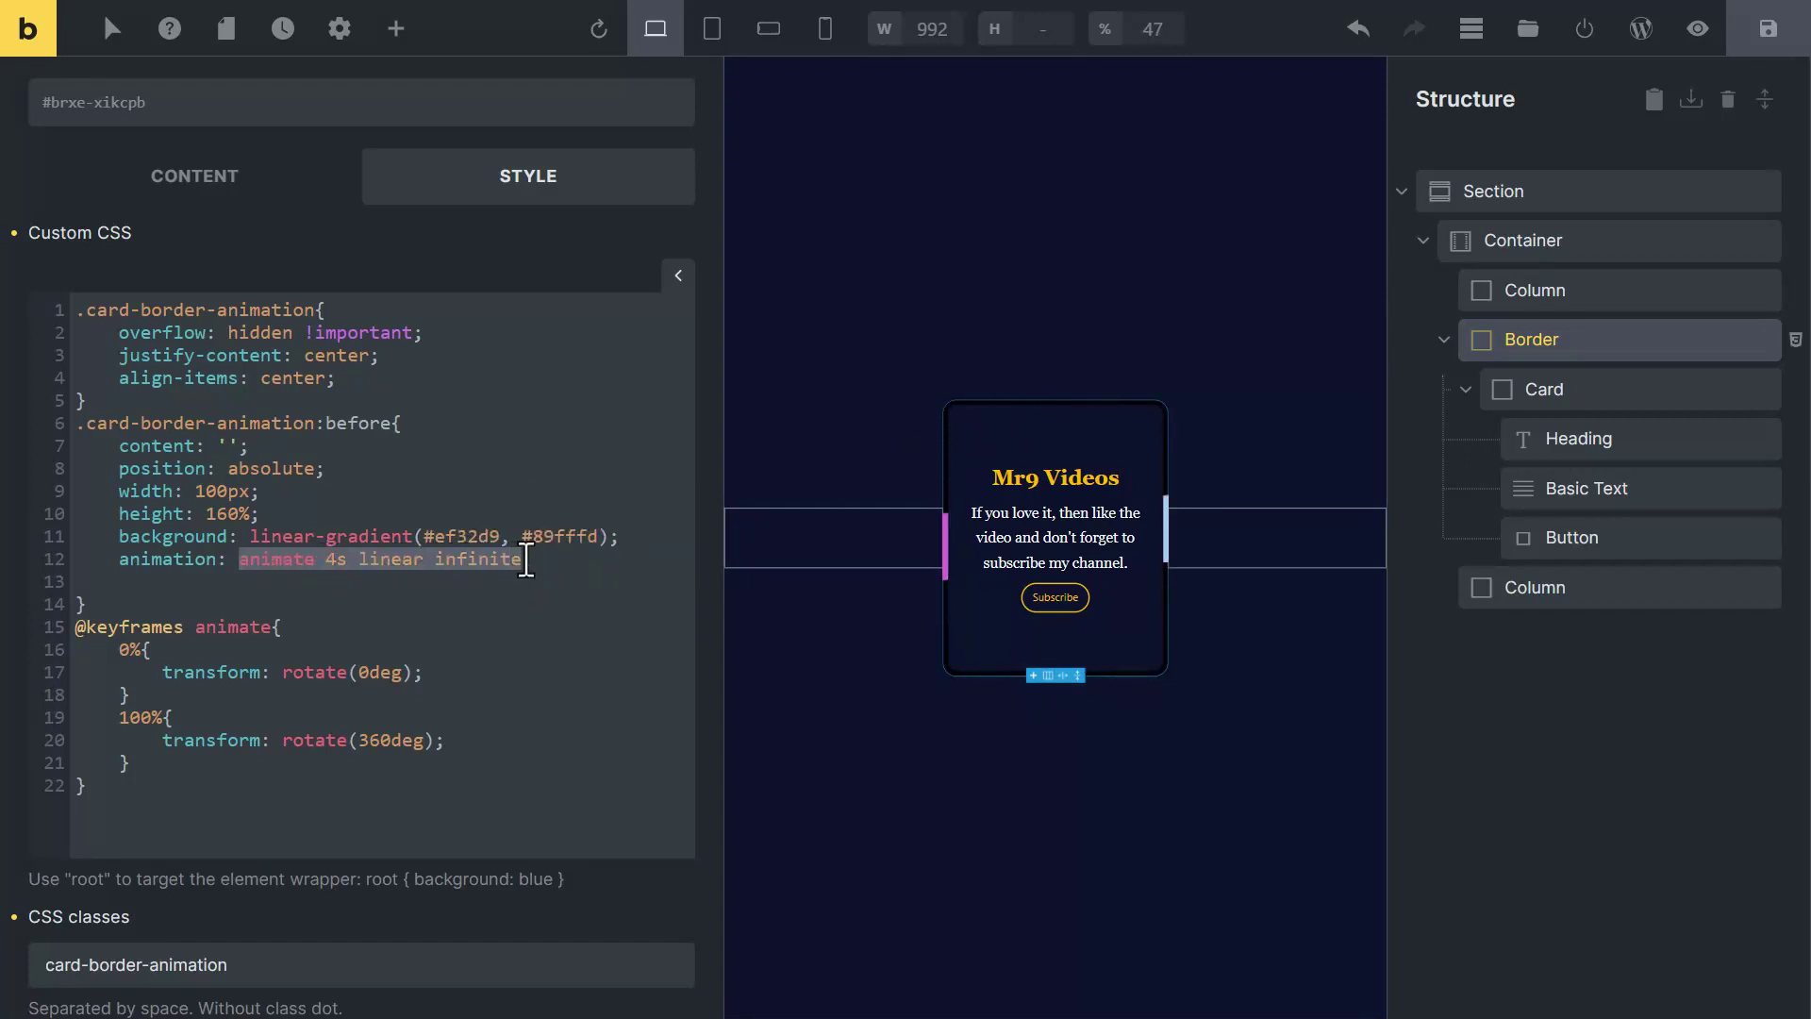
click(334, 597)
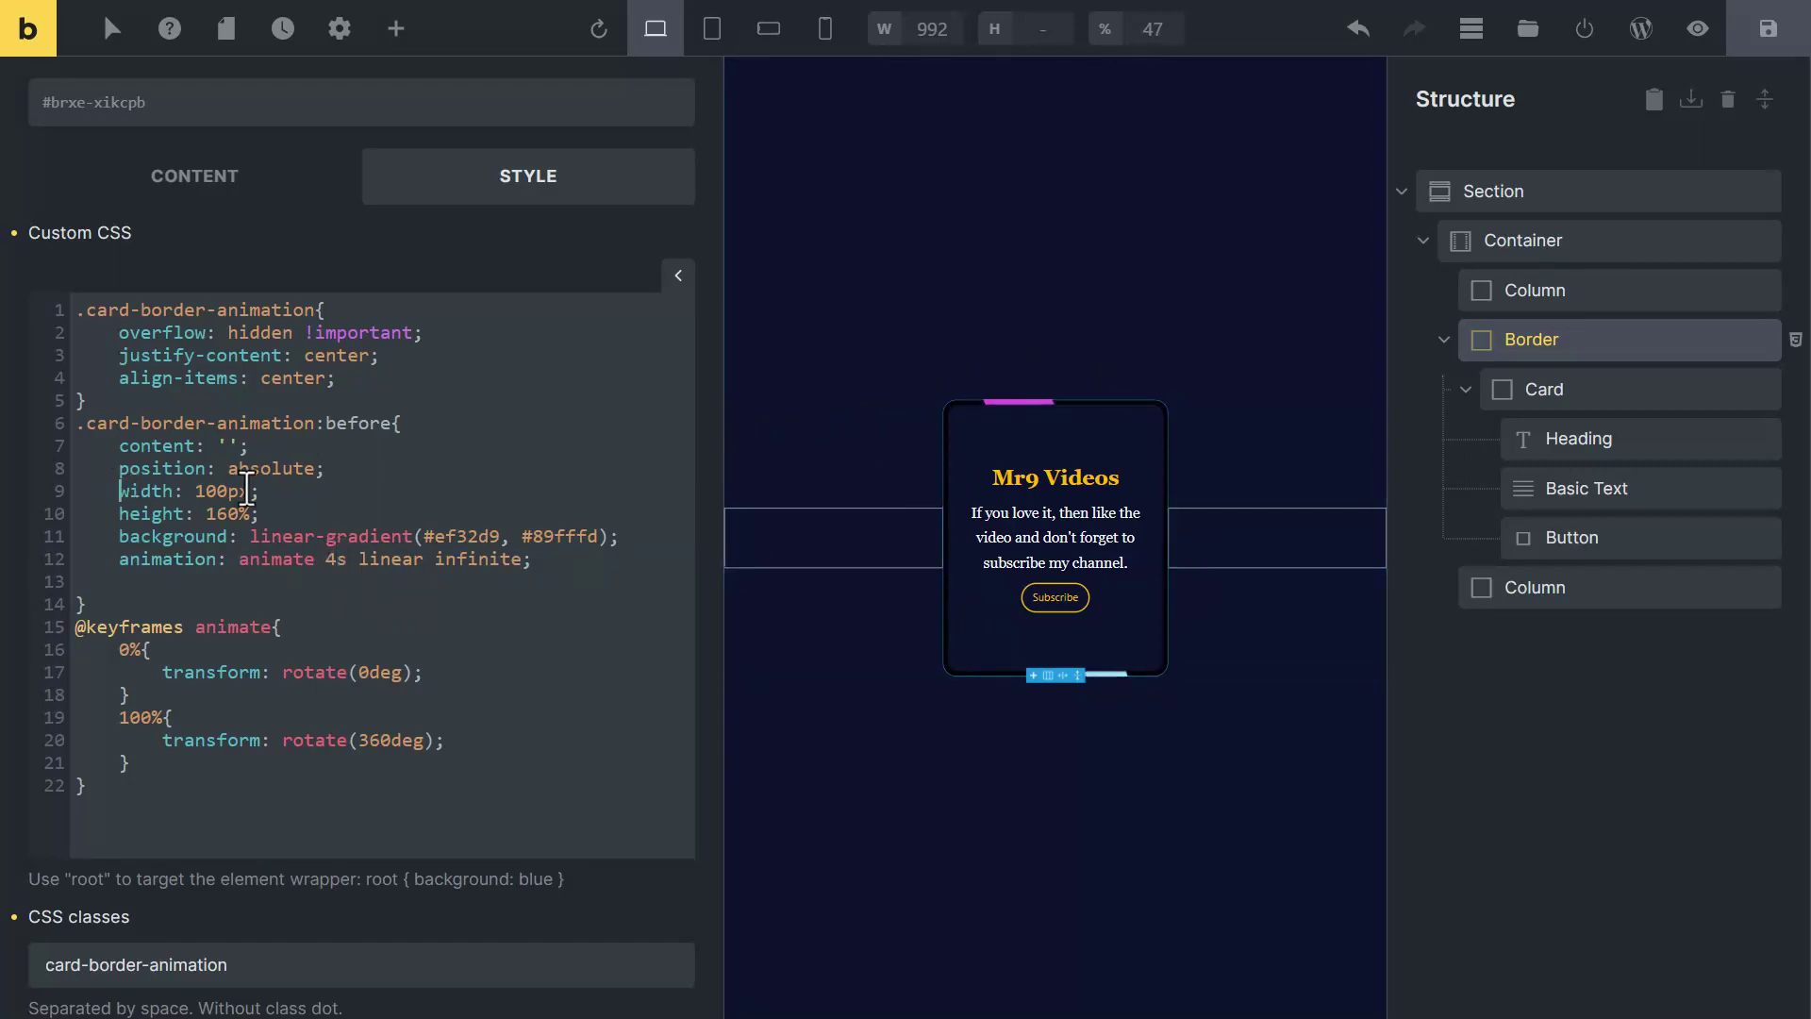
double_click(247, 488)
text(200px)
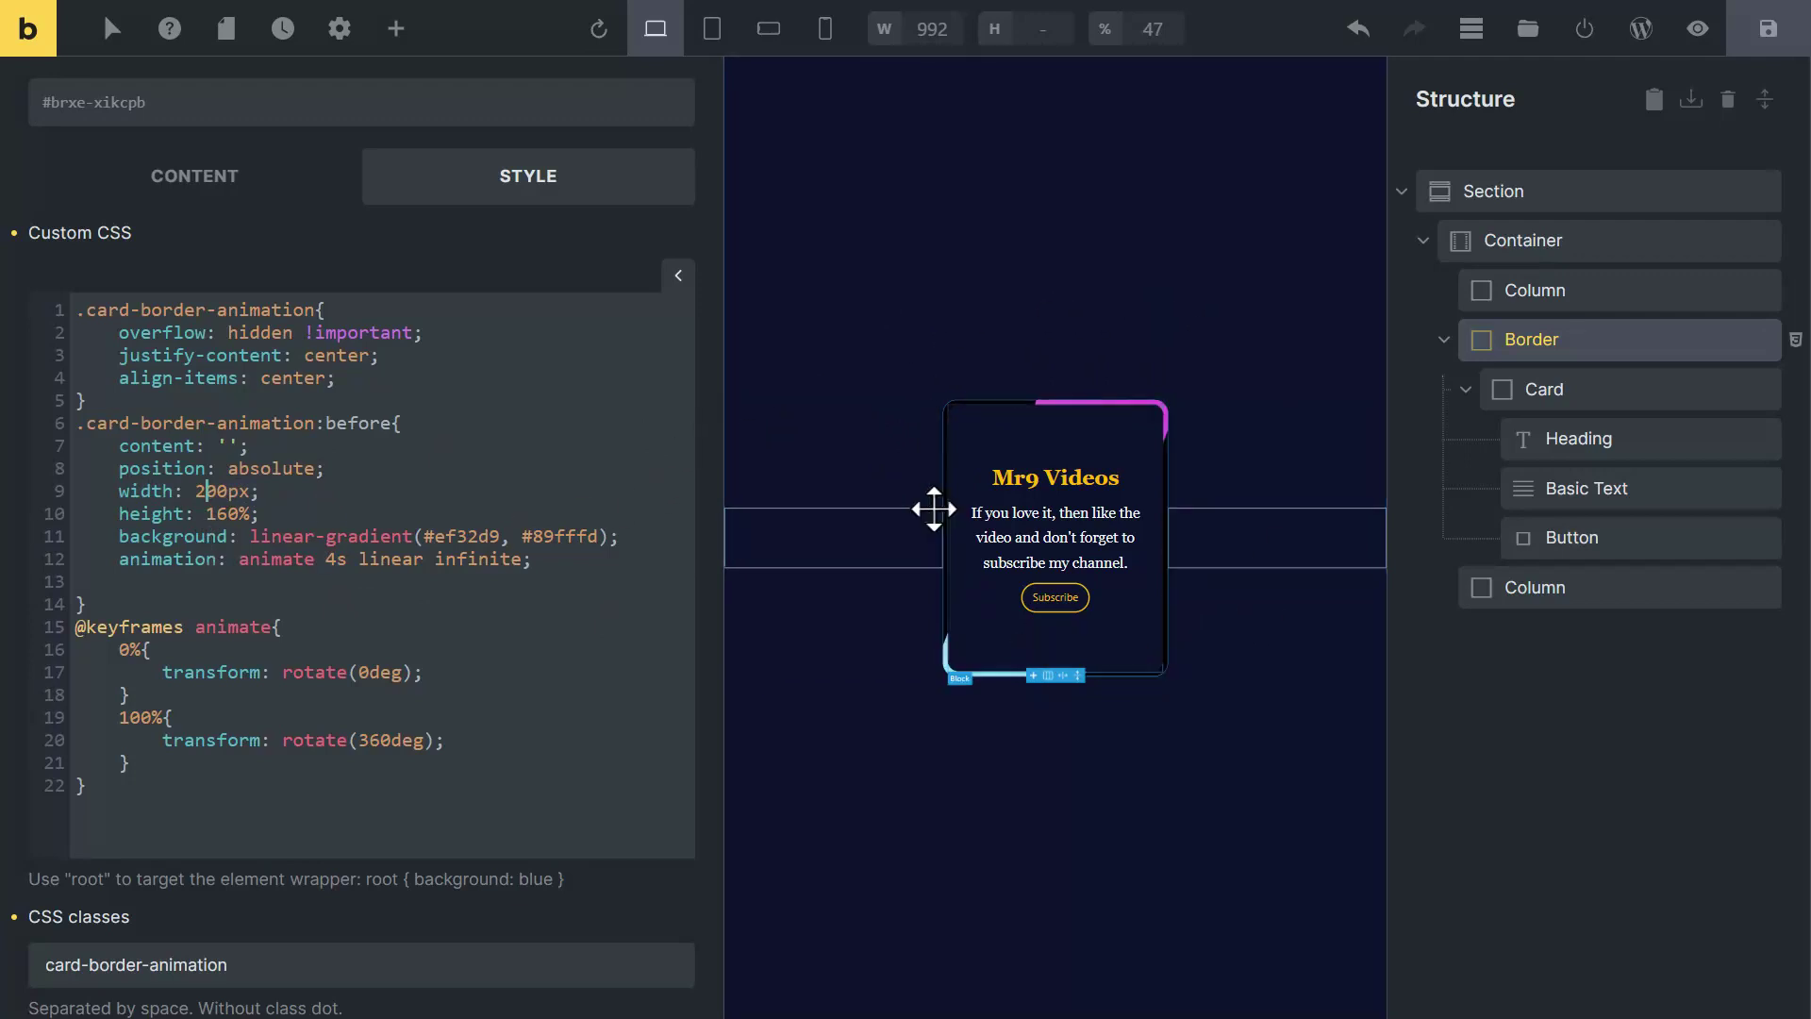
click(678, 279)
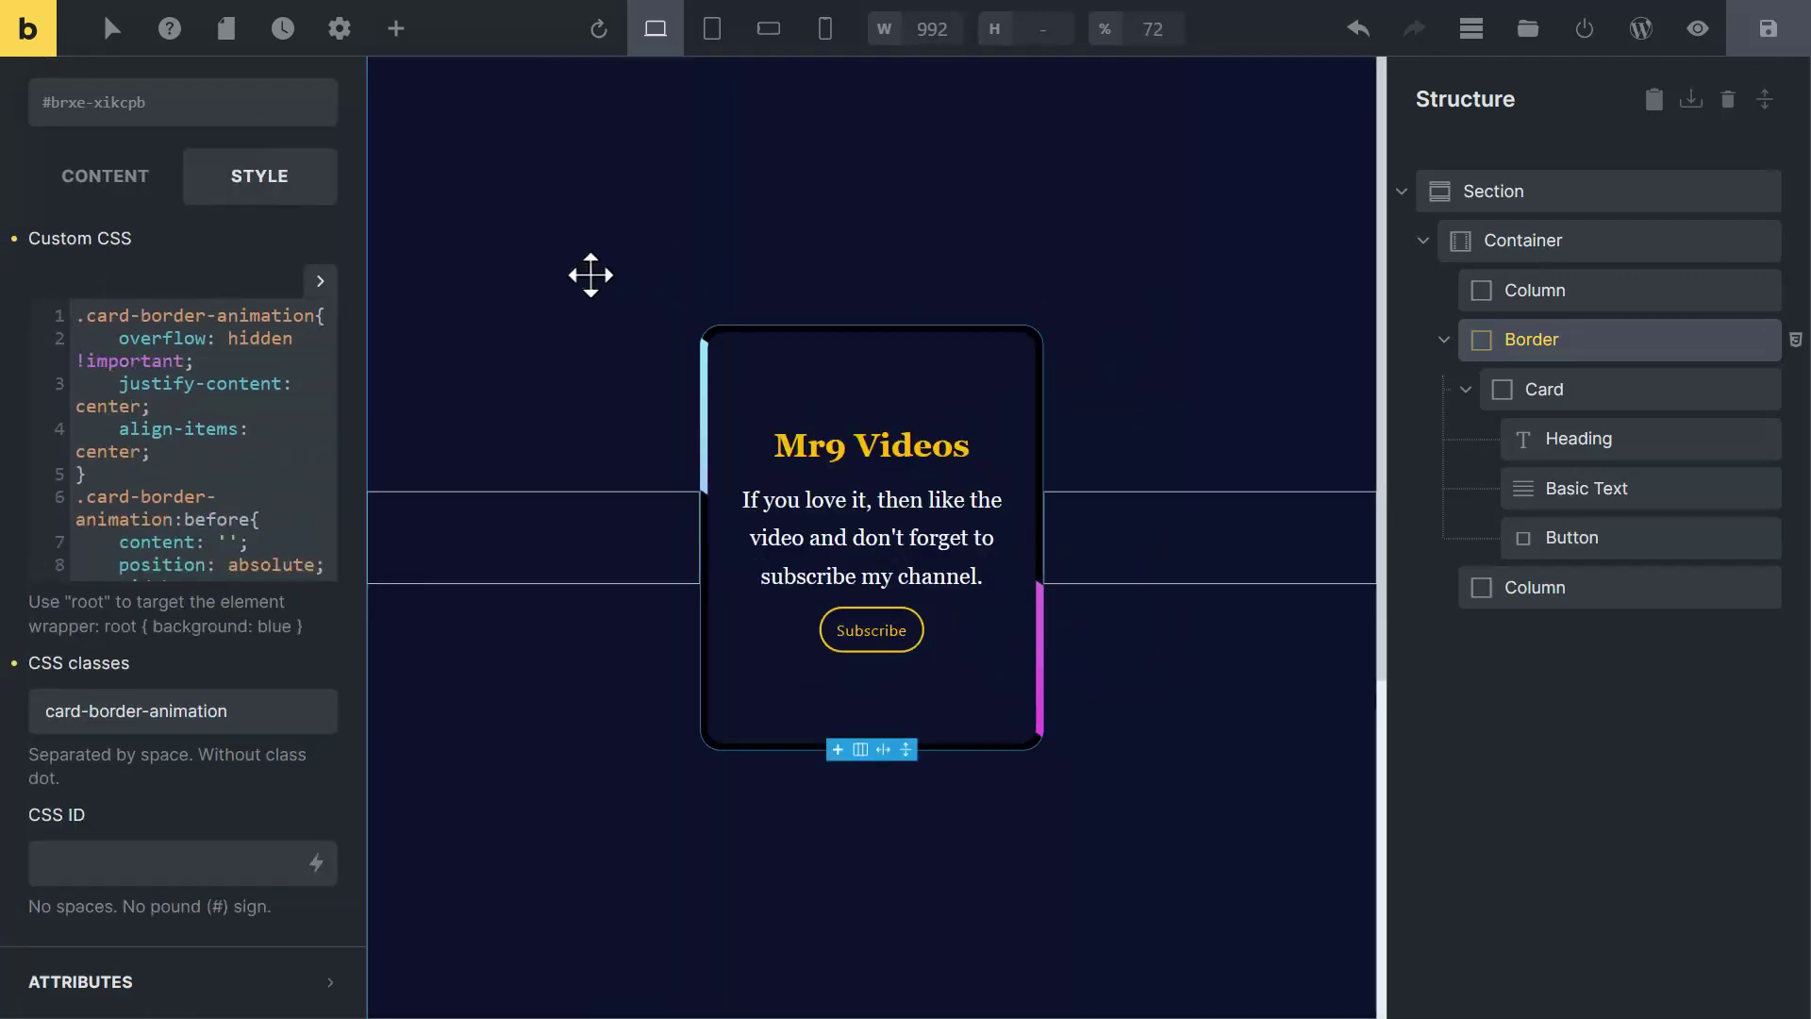
Link all four padding sides of the Border card and set its padding to 157
scroll(325, 339, up, 5)
scroll(326, 340, up, 5)
click(283, 332)
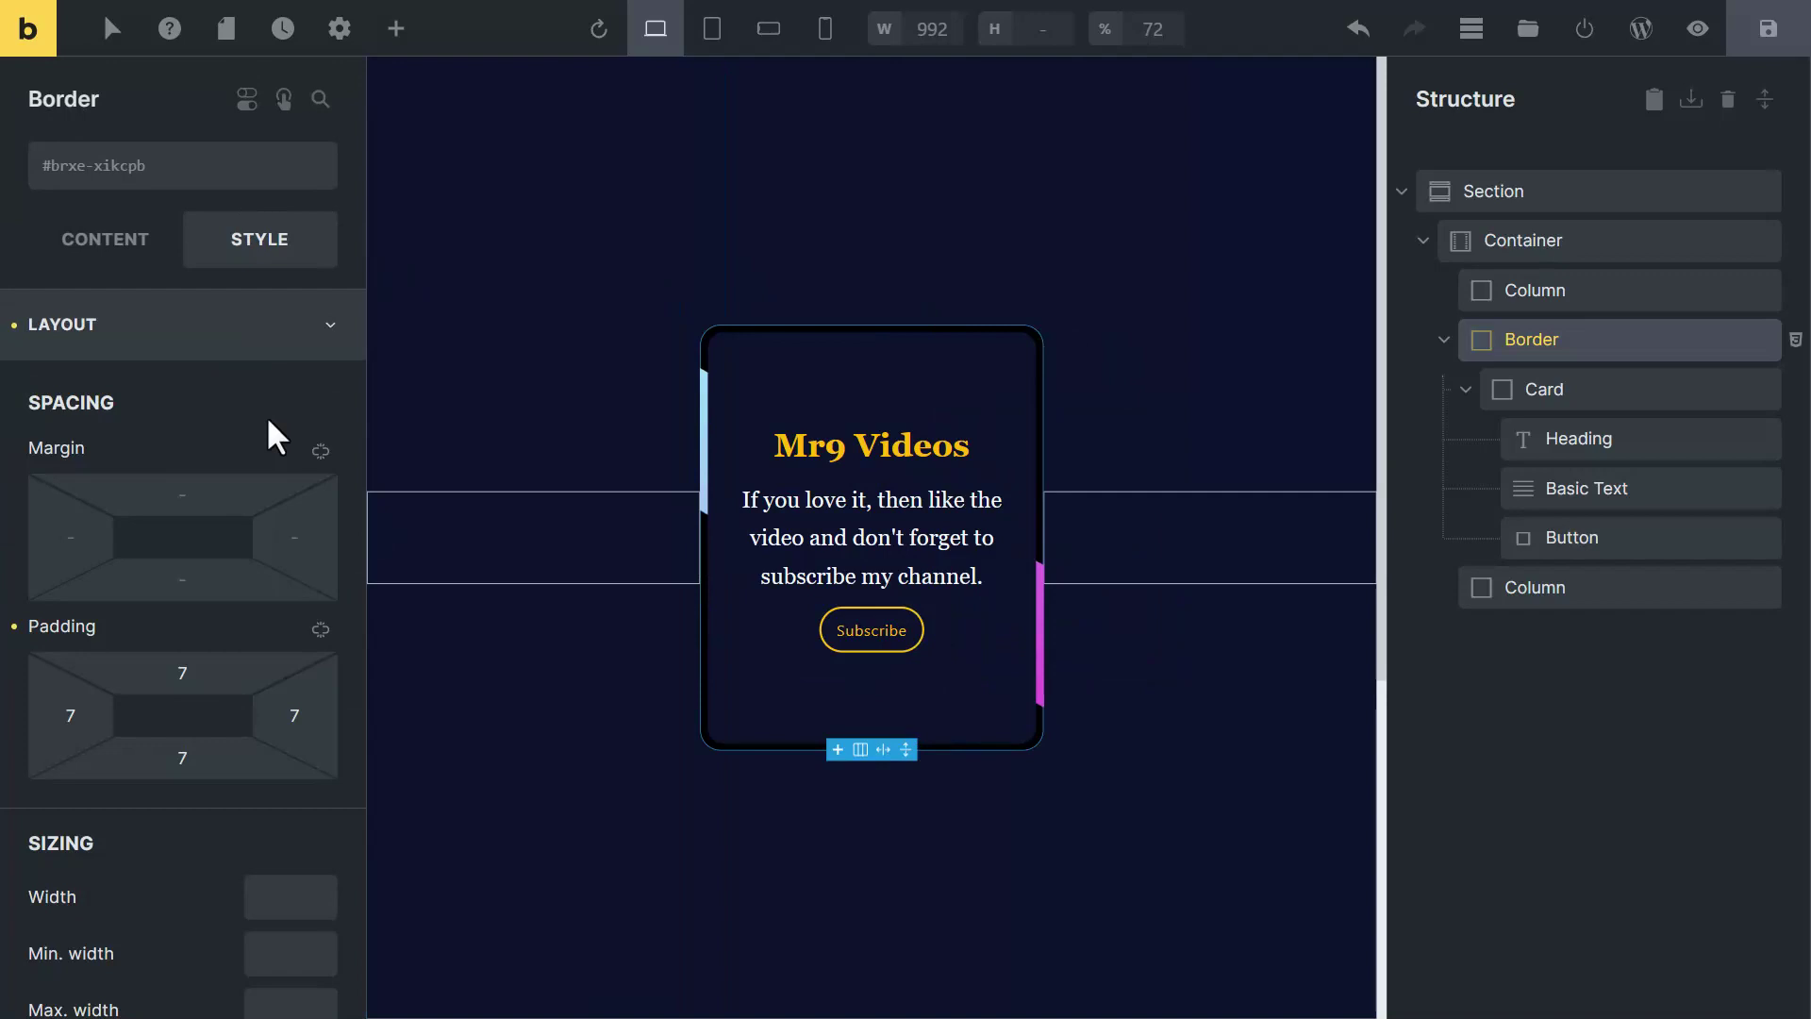
click(321, 629)
click(321, 629)
click(182, 672)
text(15)
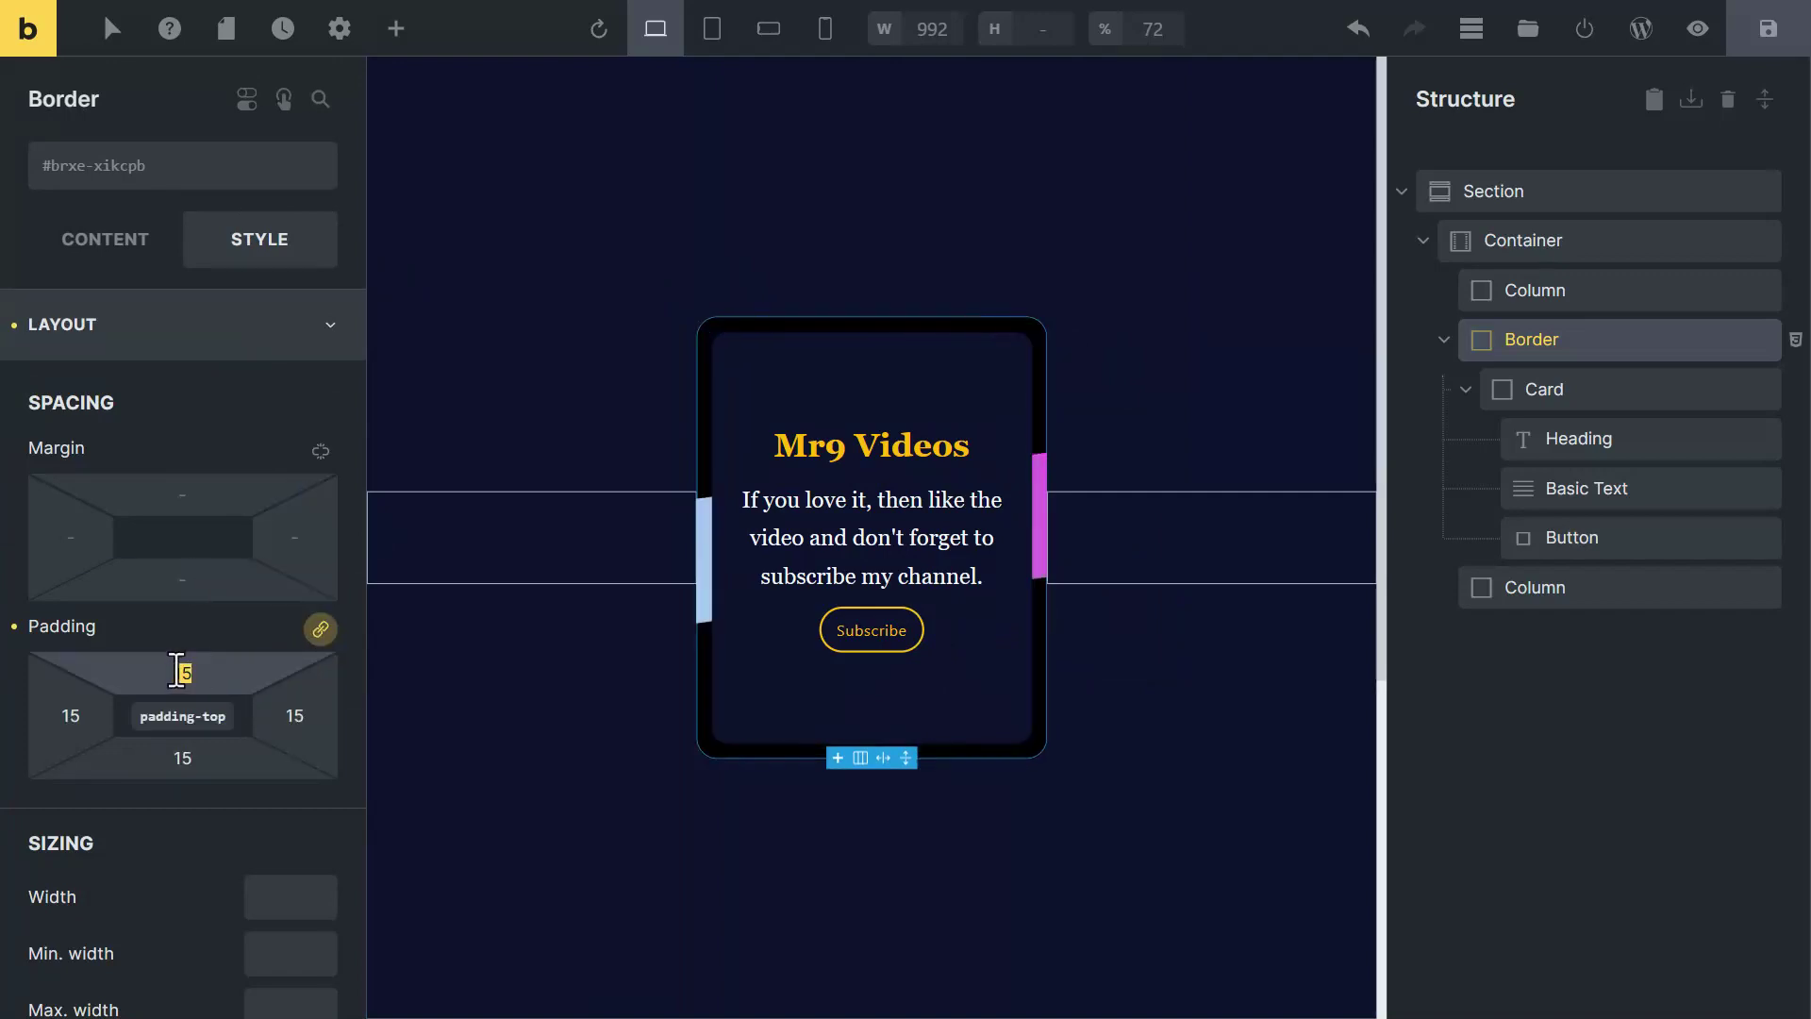
text(7)
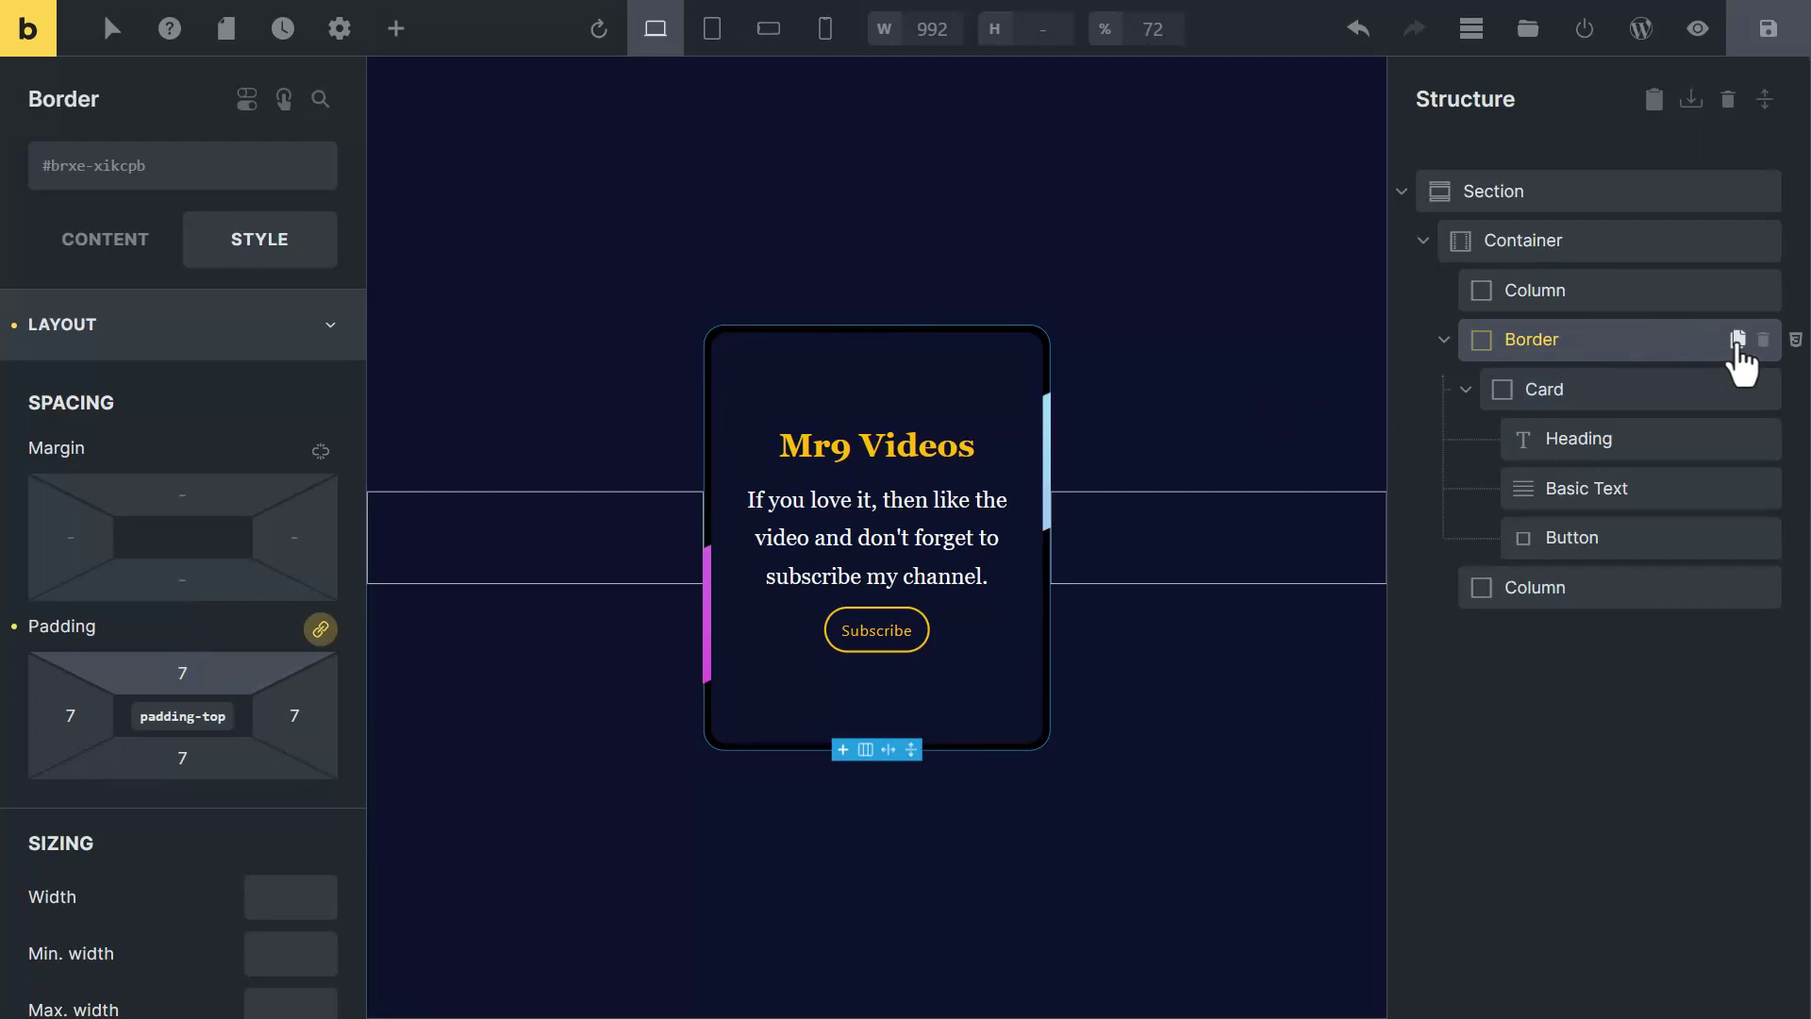
Duplicate the Border card twice and delete the first empty column
click(1736, 339)
click(1736, 339)
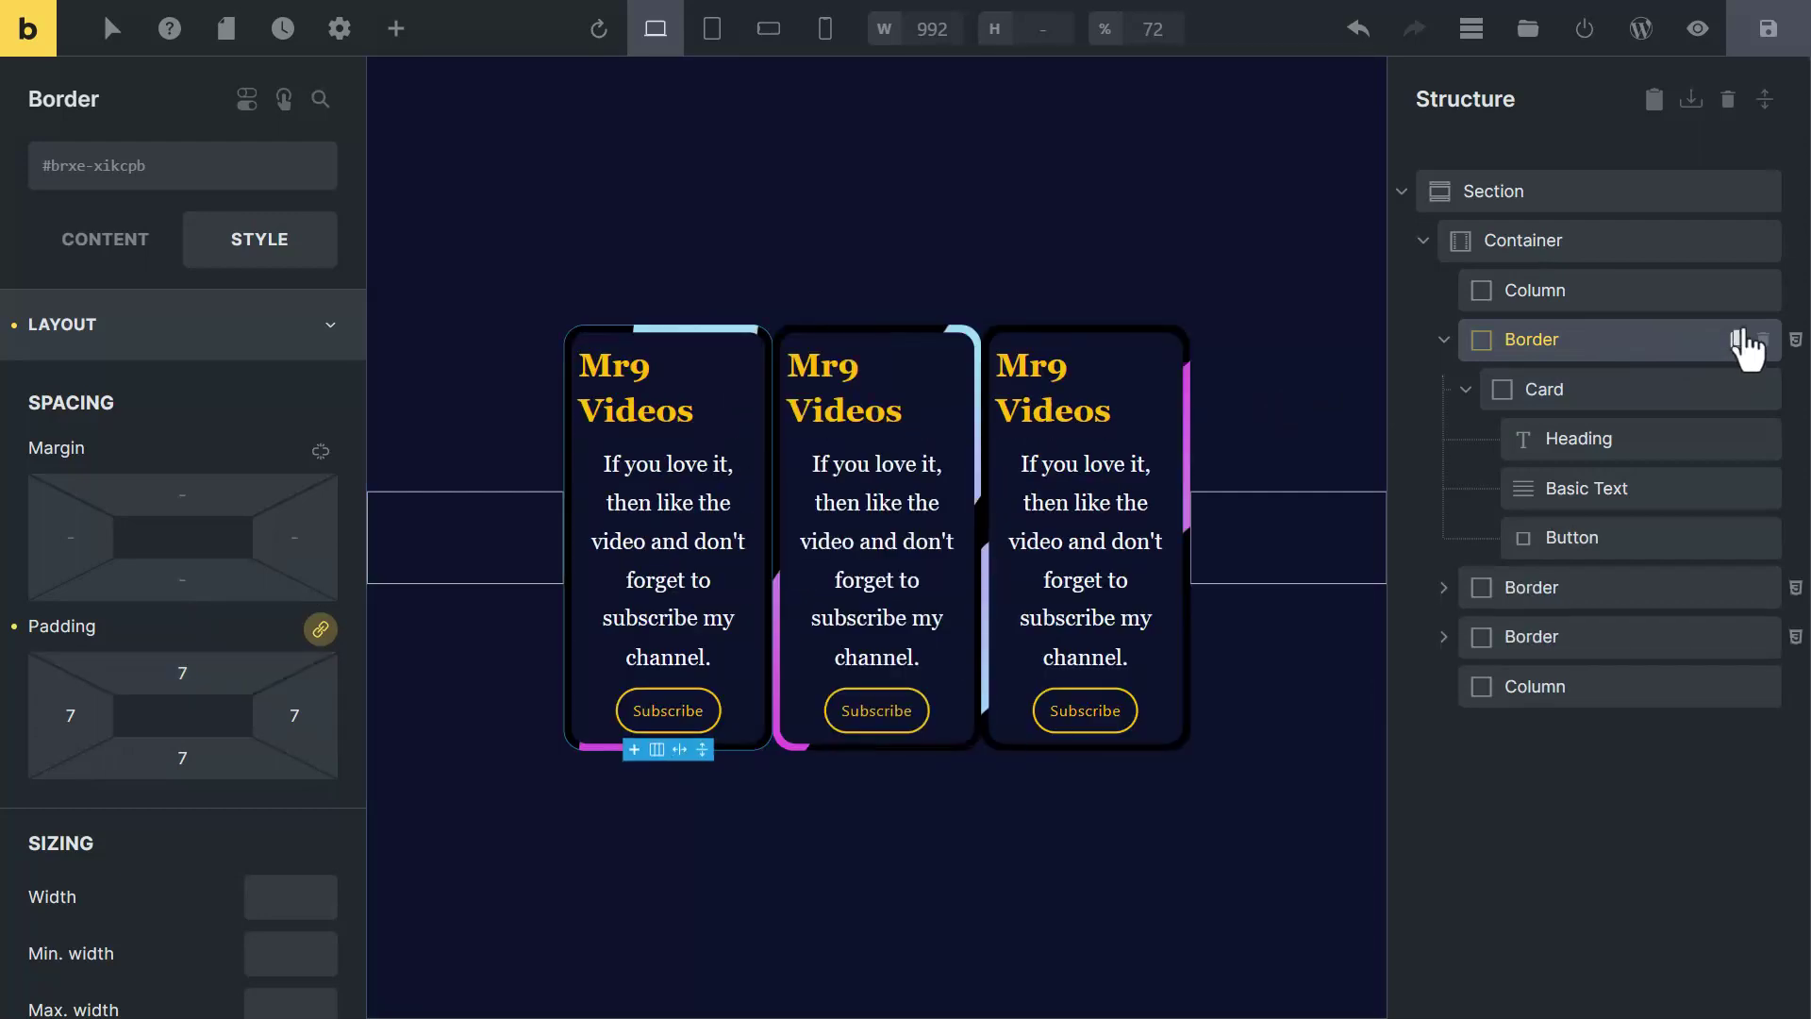
click(1763, 291)
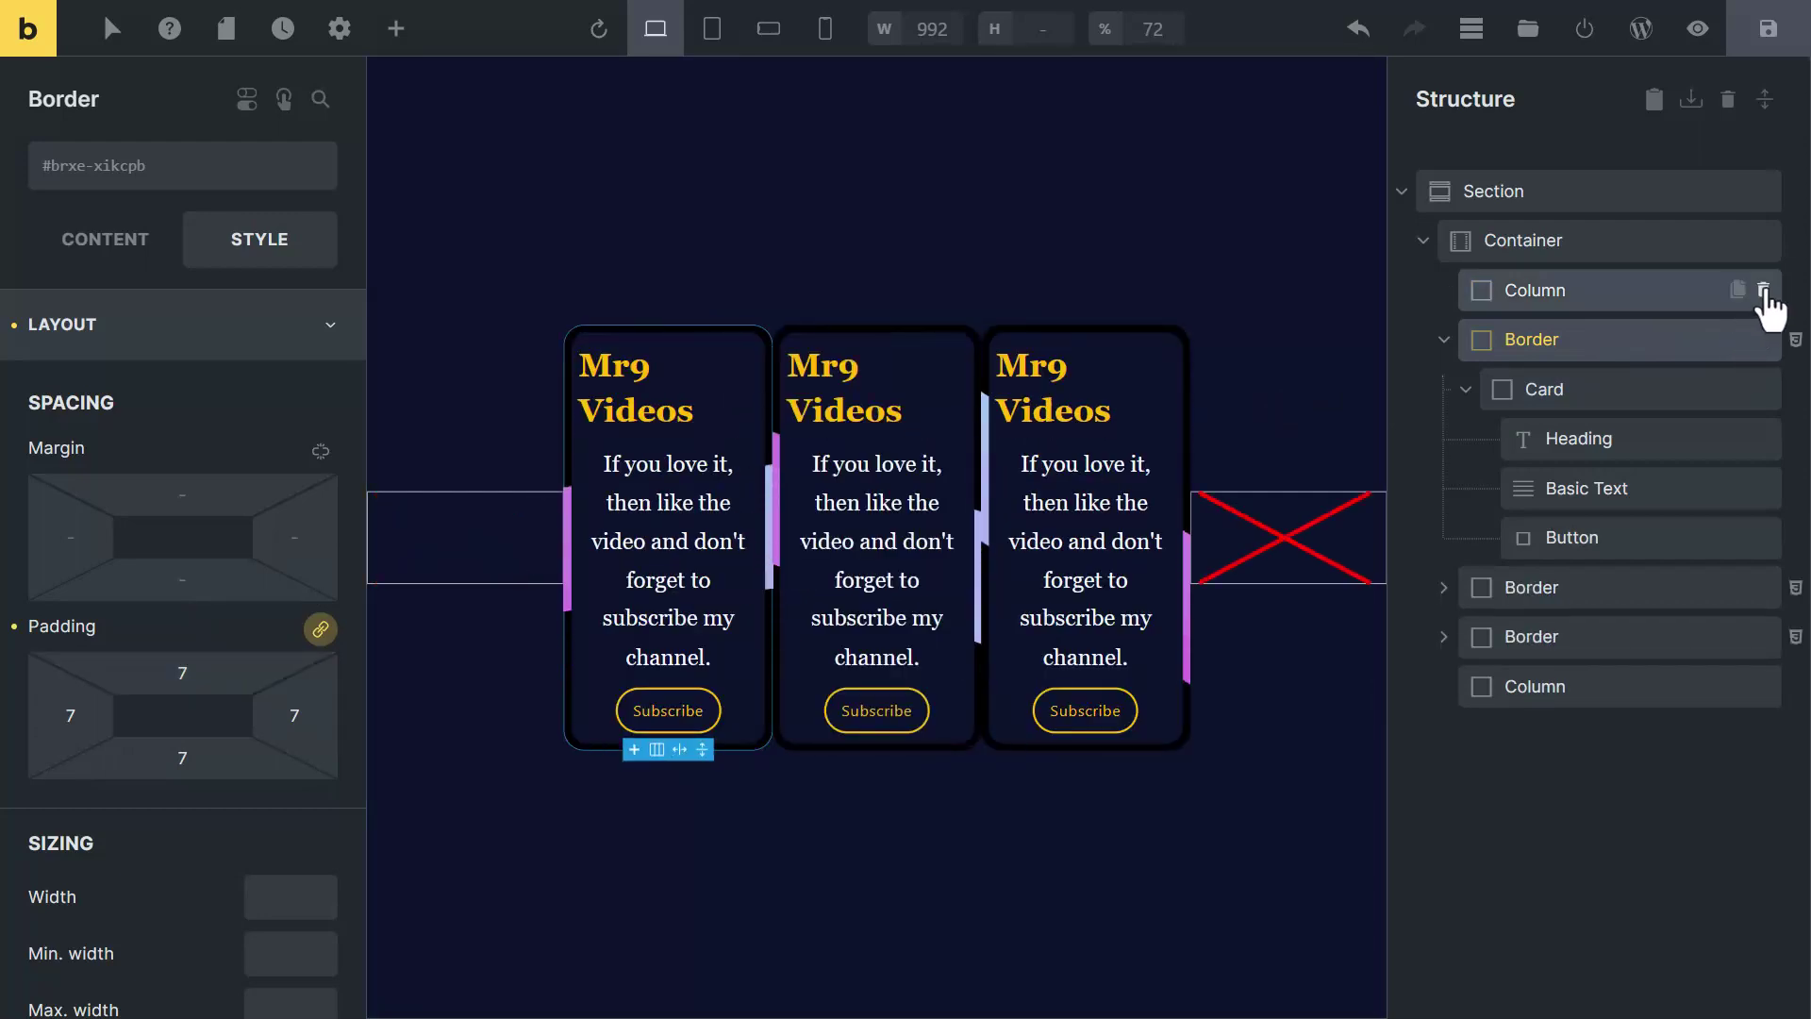
Delete the remaining empty column and give the container 10 left/right padding with opposites linked
click(1763, 636)
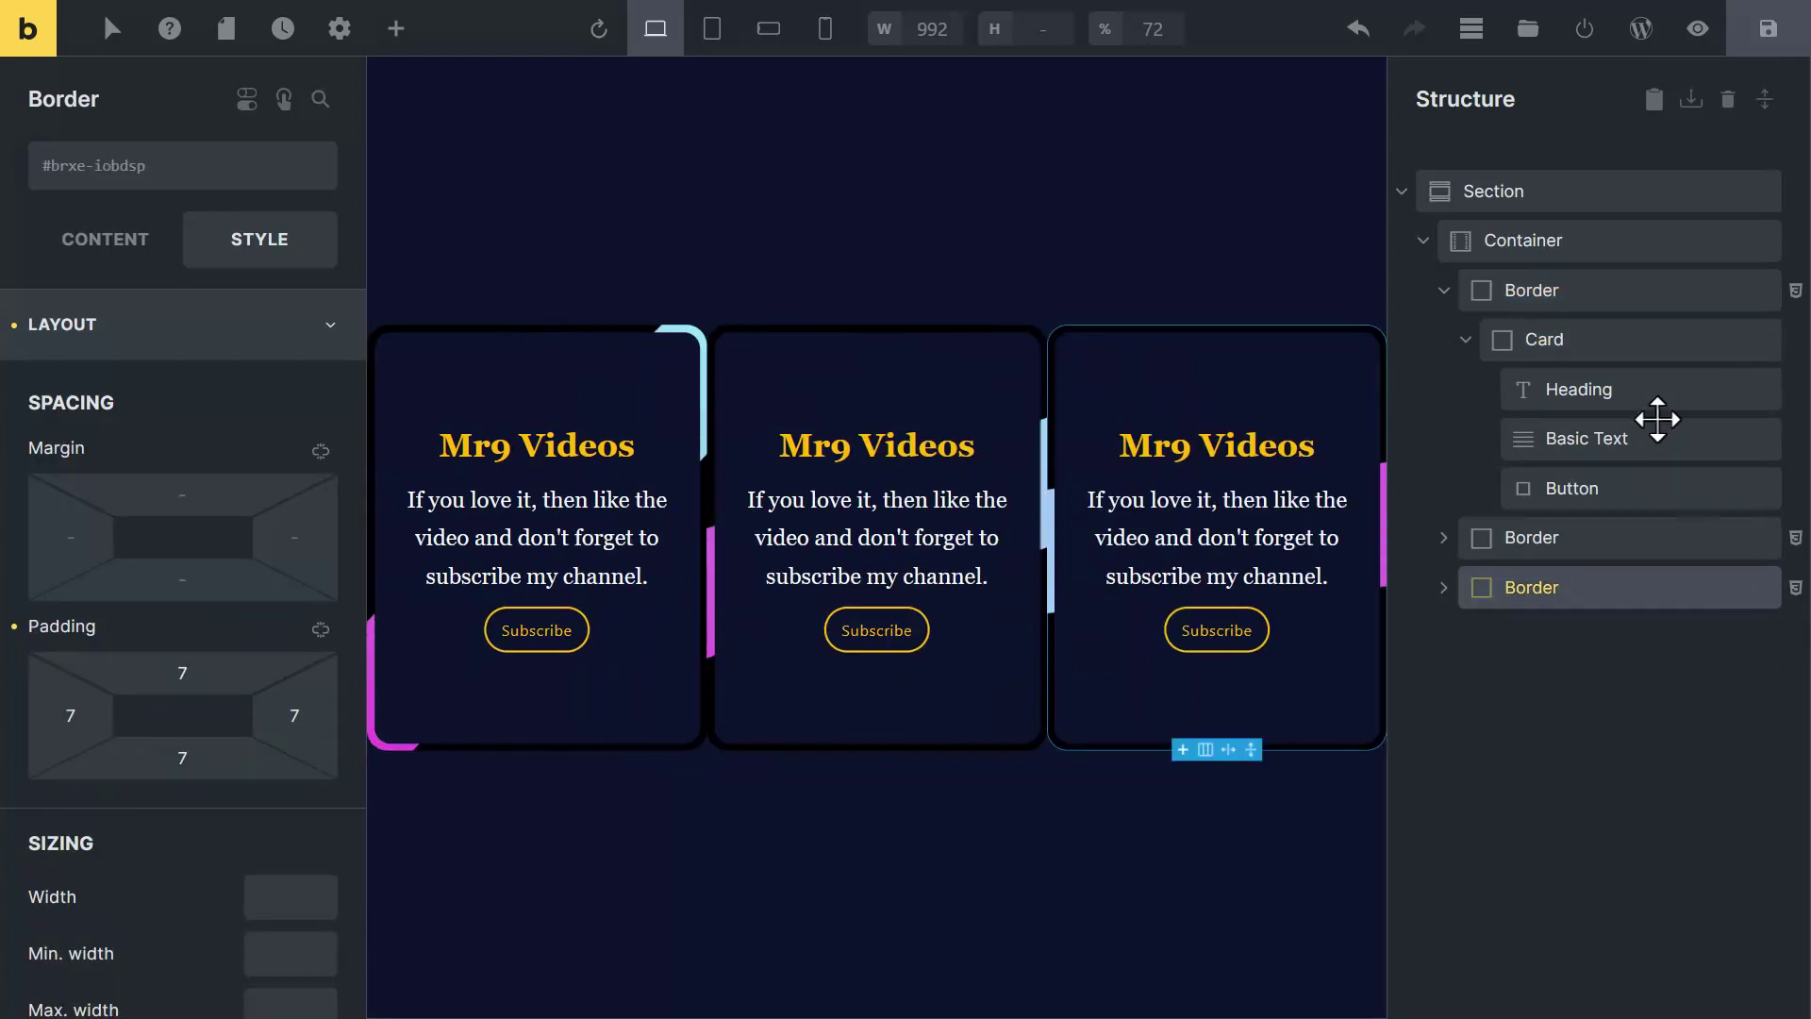
click(1538, 242)
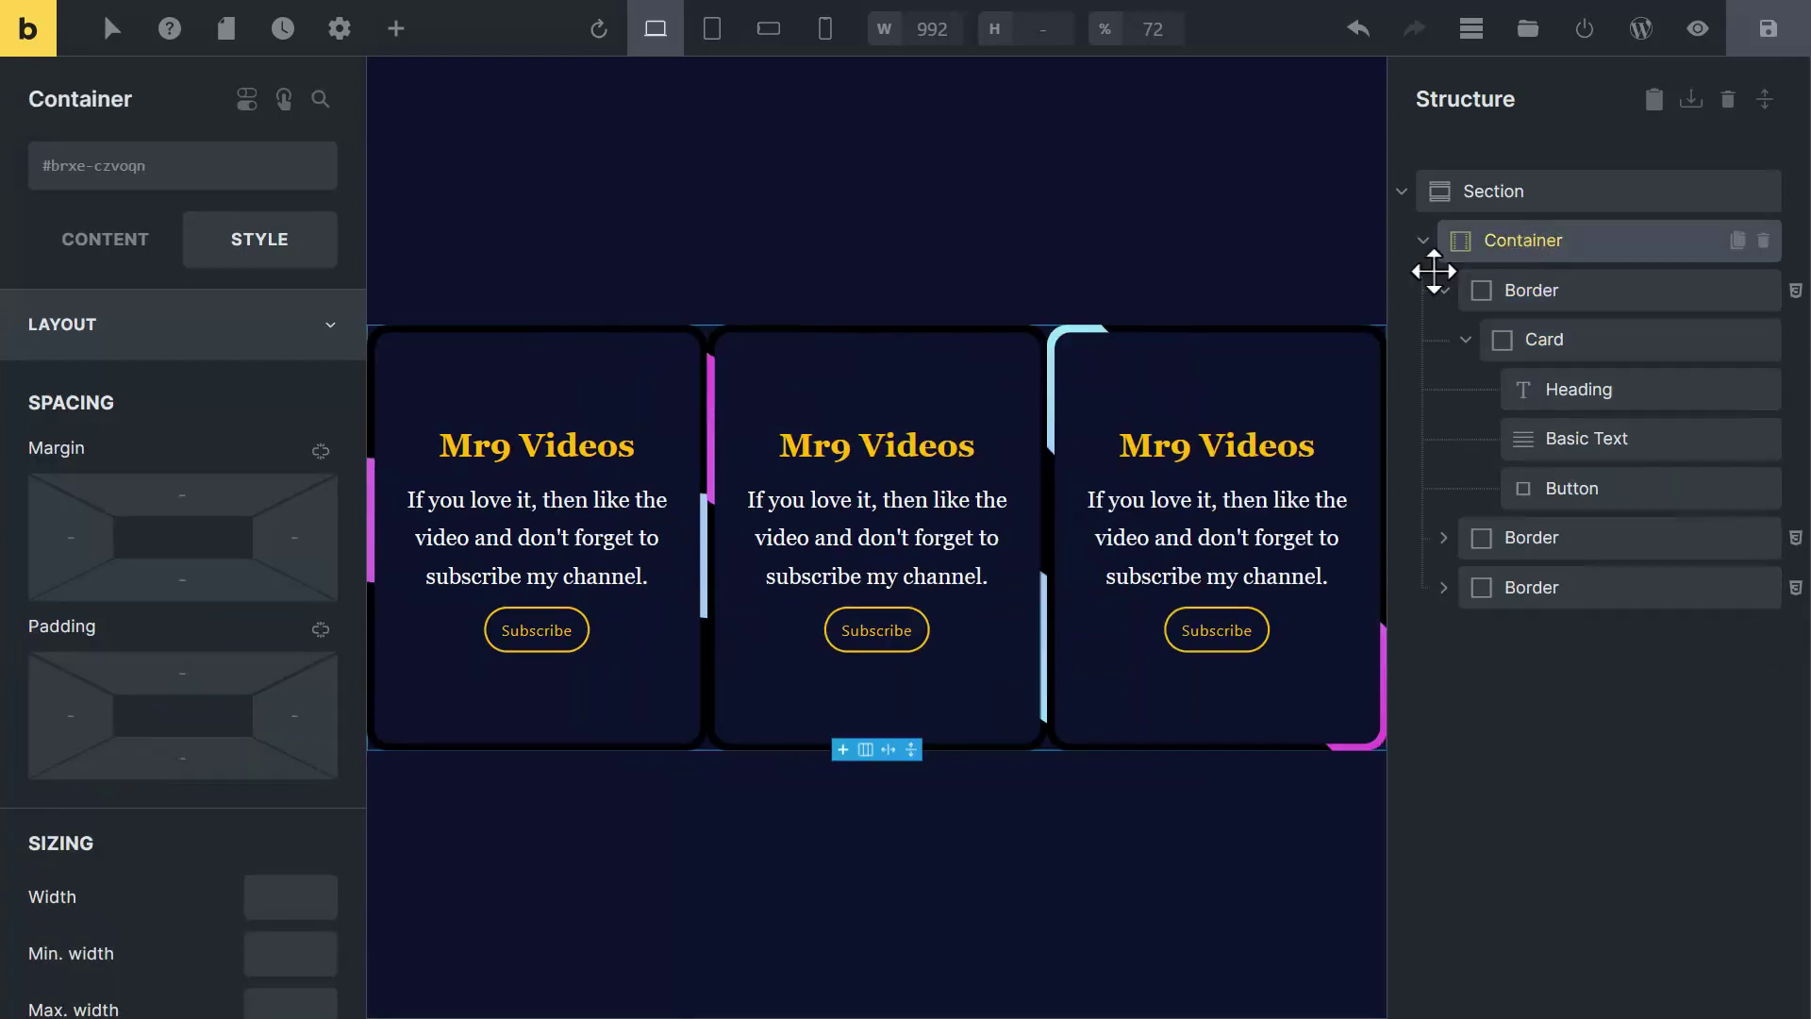
click(321, 629)
click(92, 720)
text(10)
Set the container's flex gap between the cards to 9
click(170, 247)
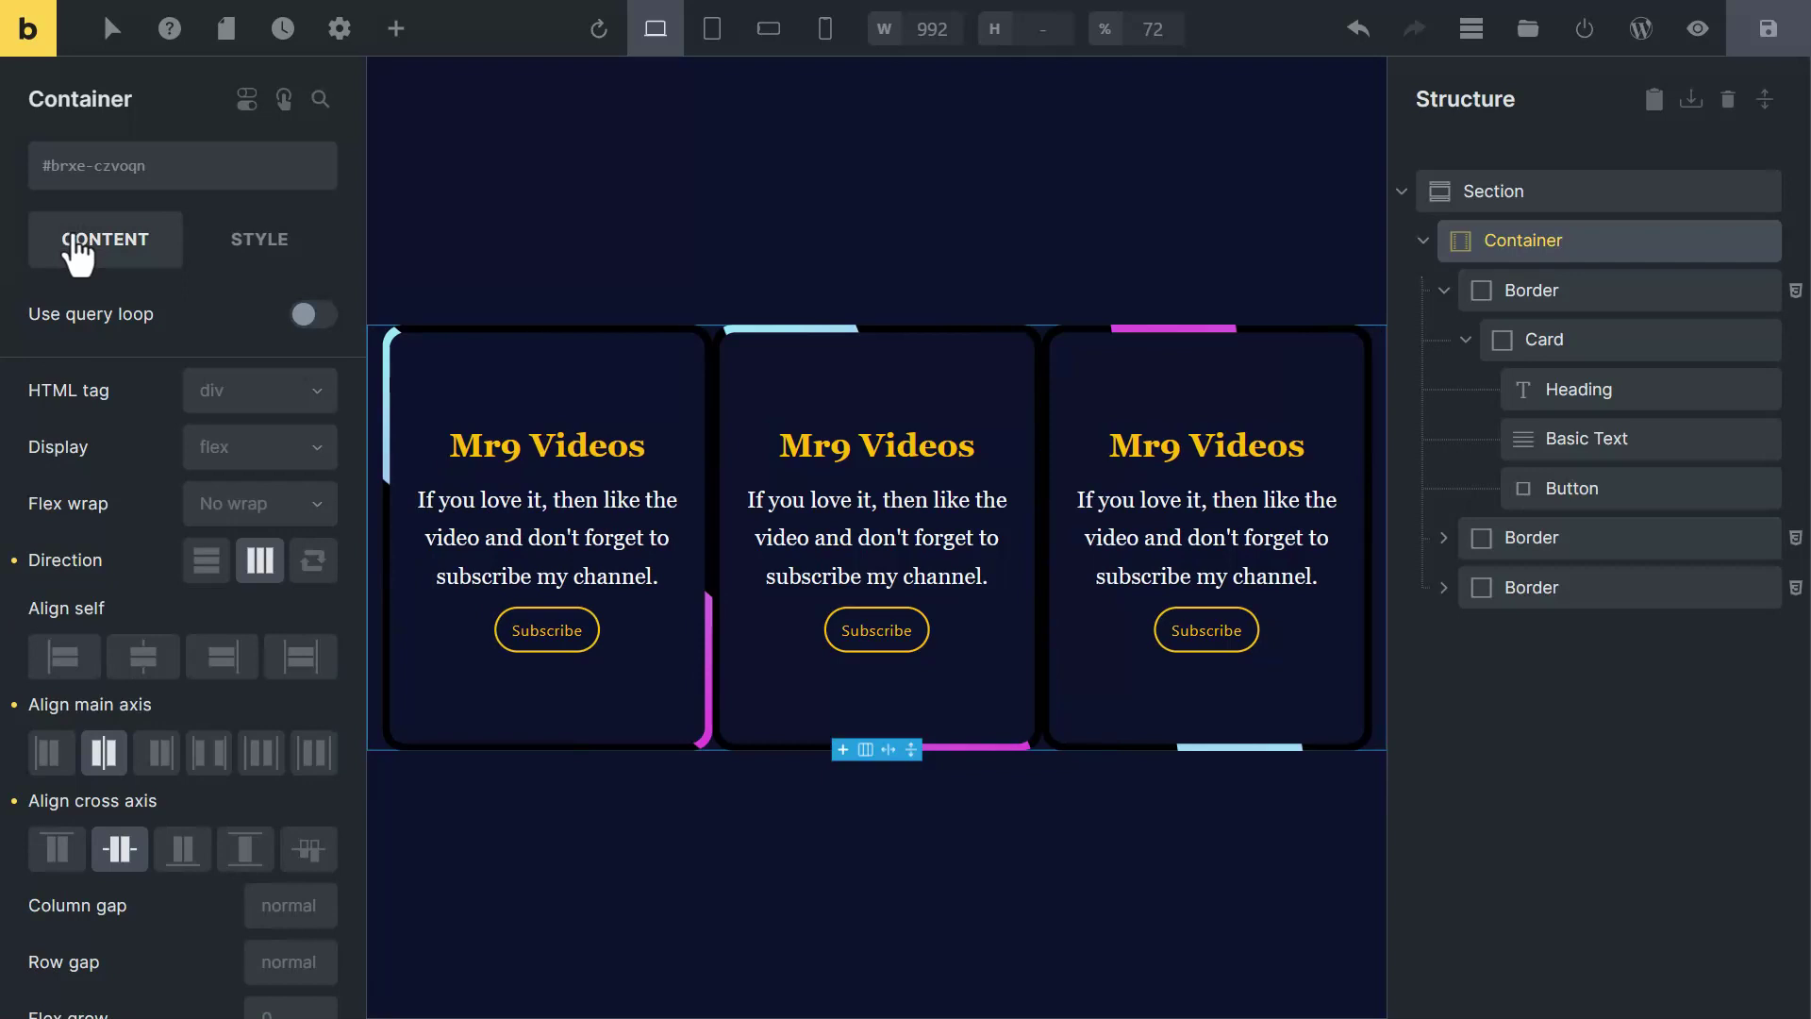
scroll(155, 535, down, 2)
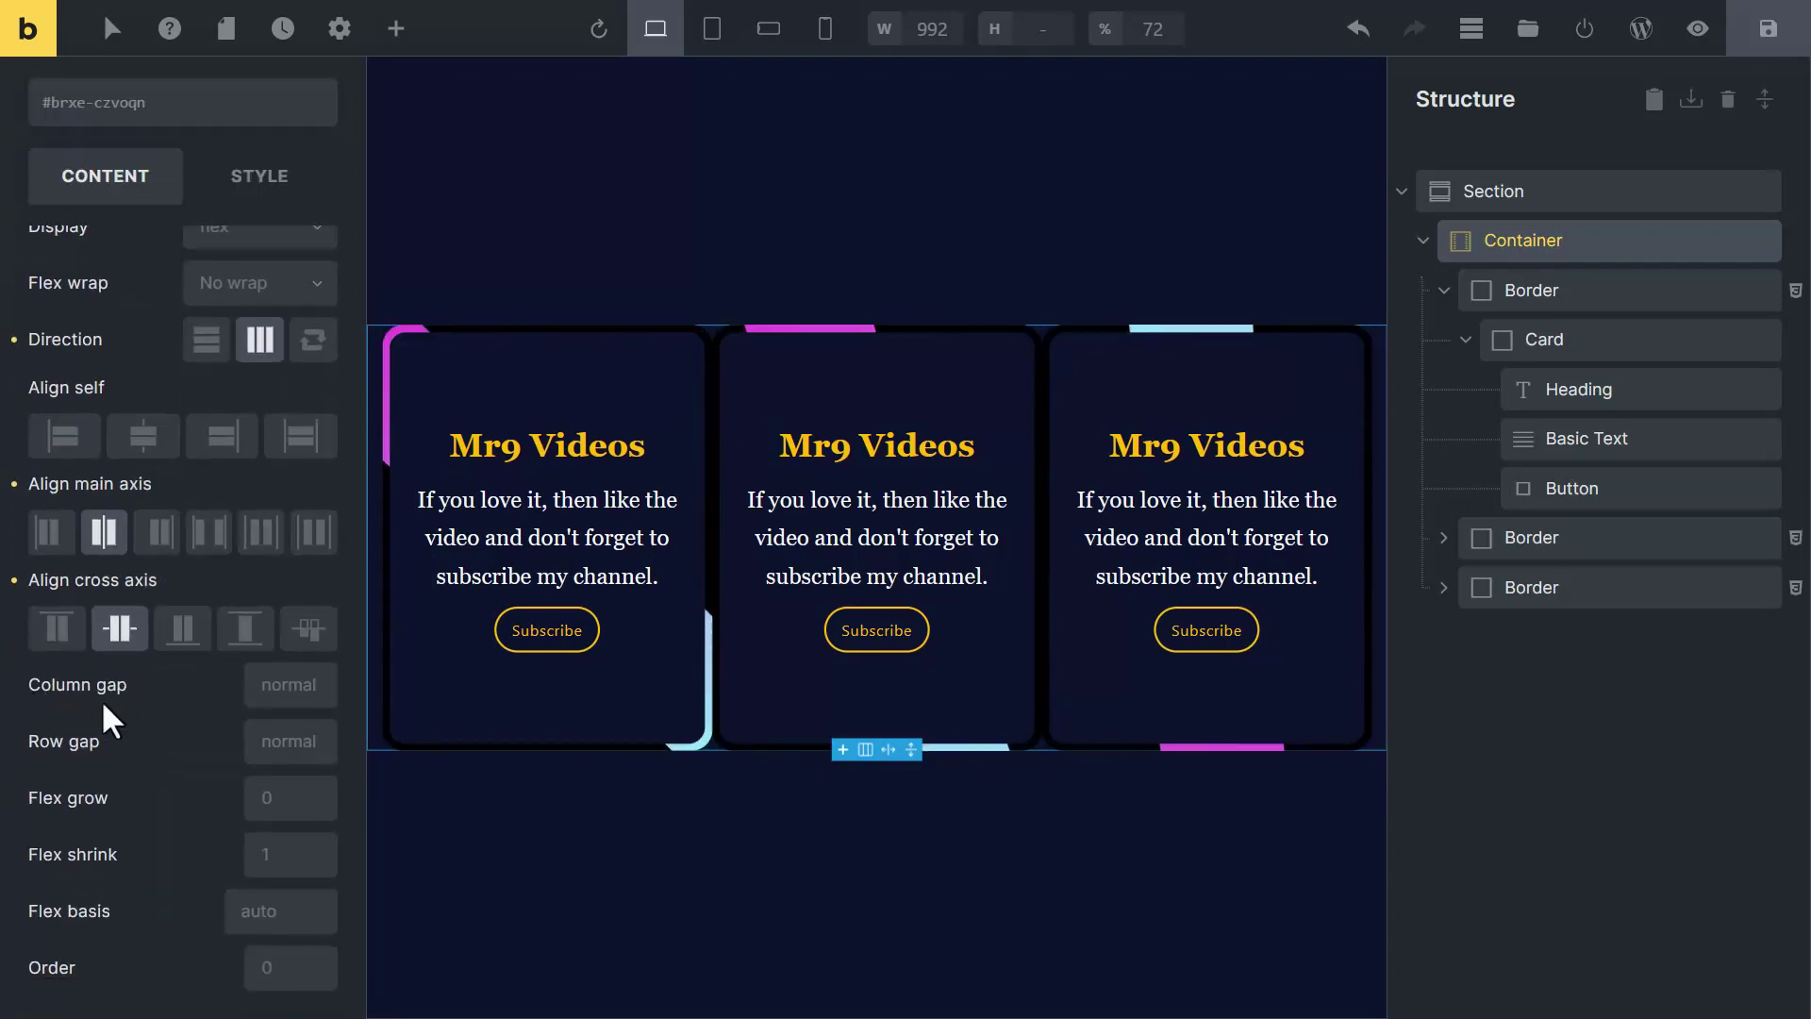
click(278, 686)
text(9)
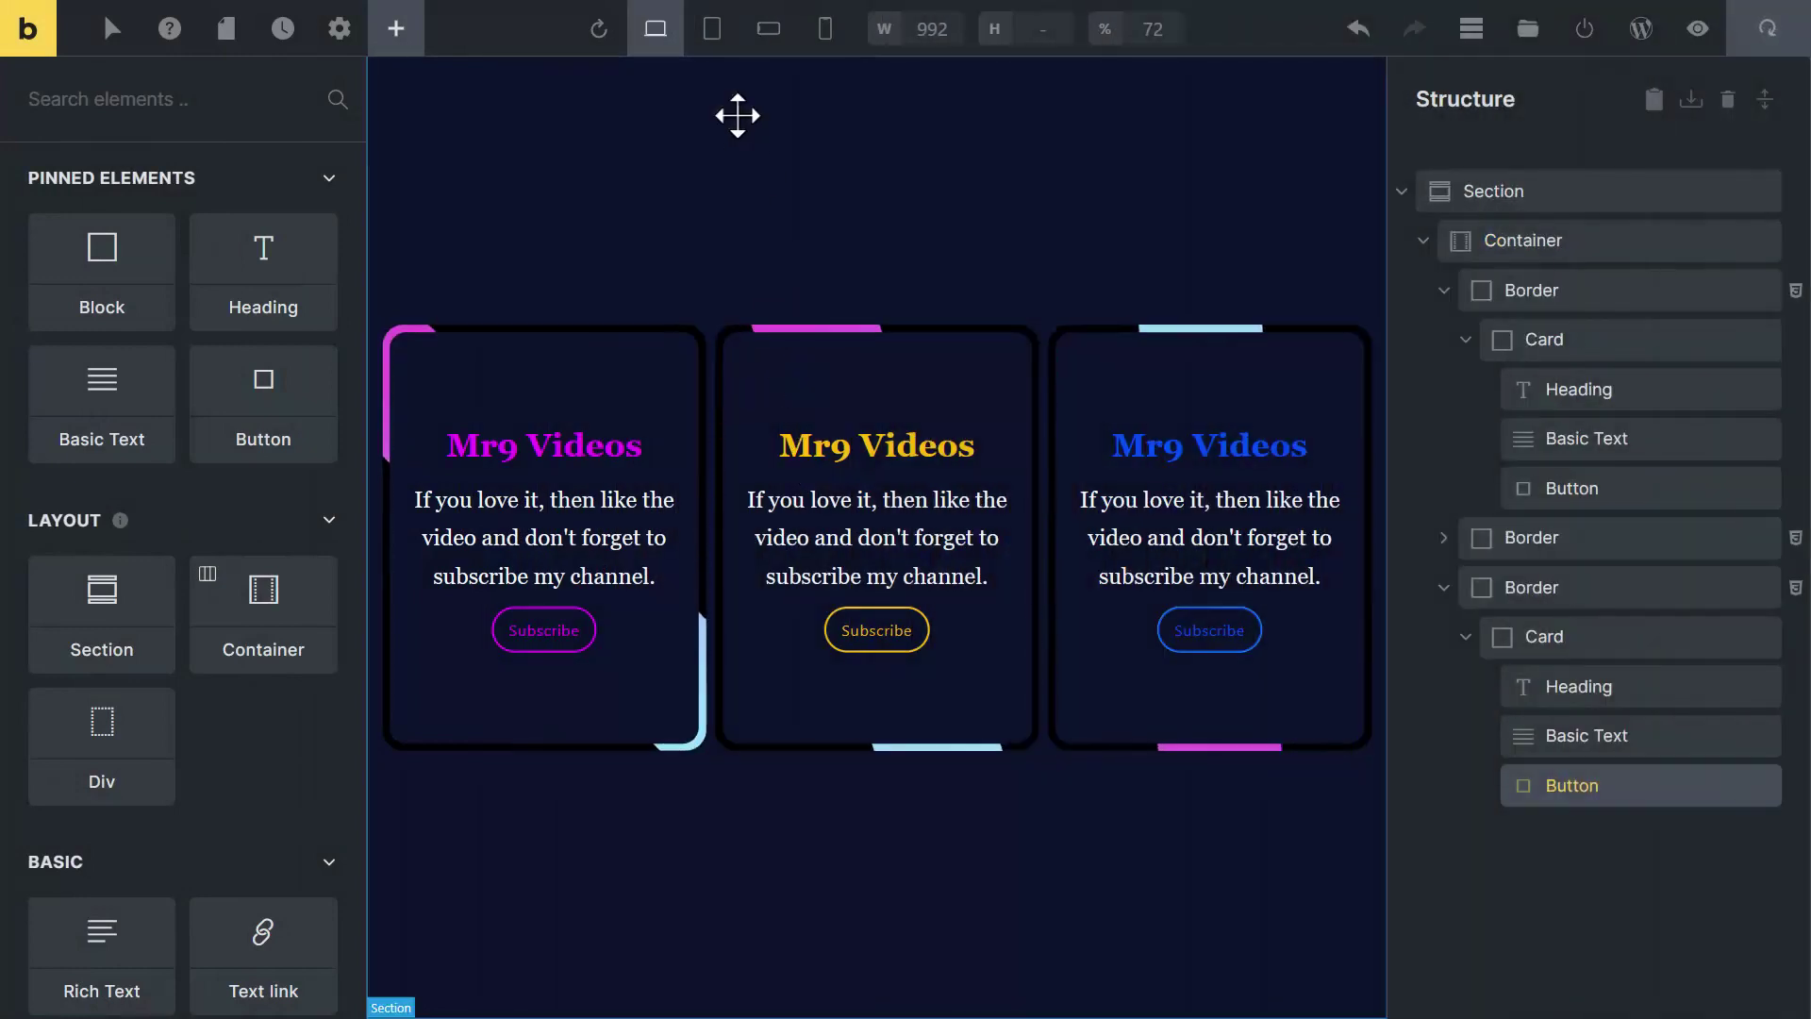
Check tablet and mobile landscape widths, keeping the cards in one row on mobile landscape
click(712, 30)
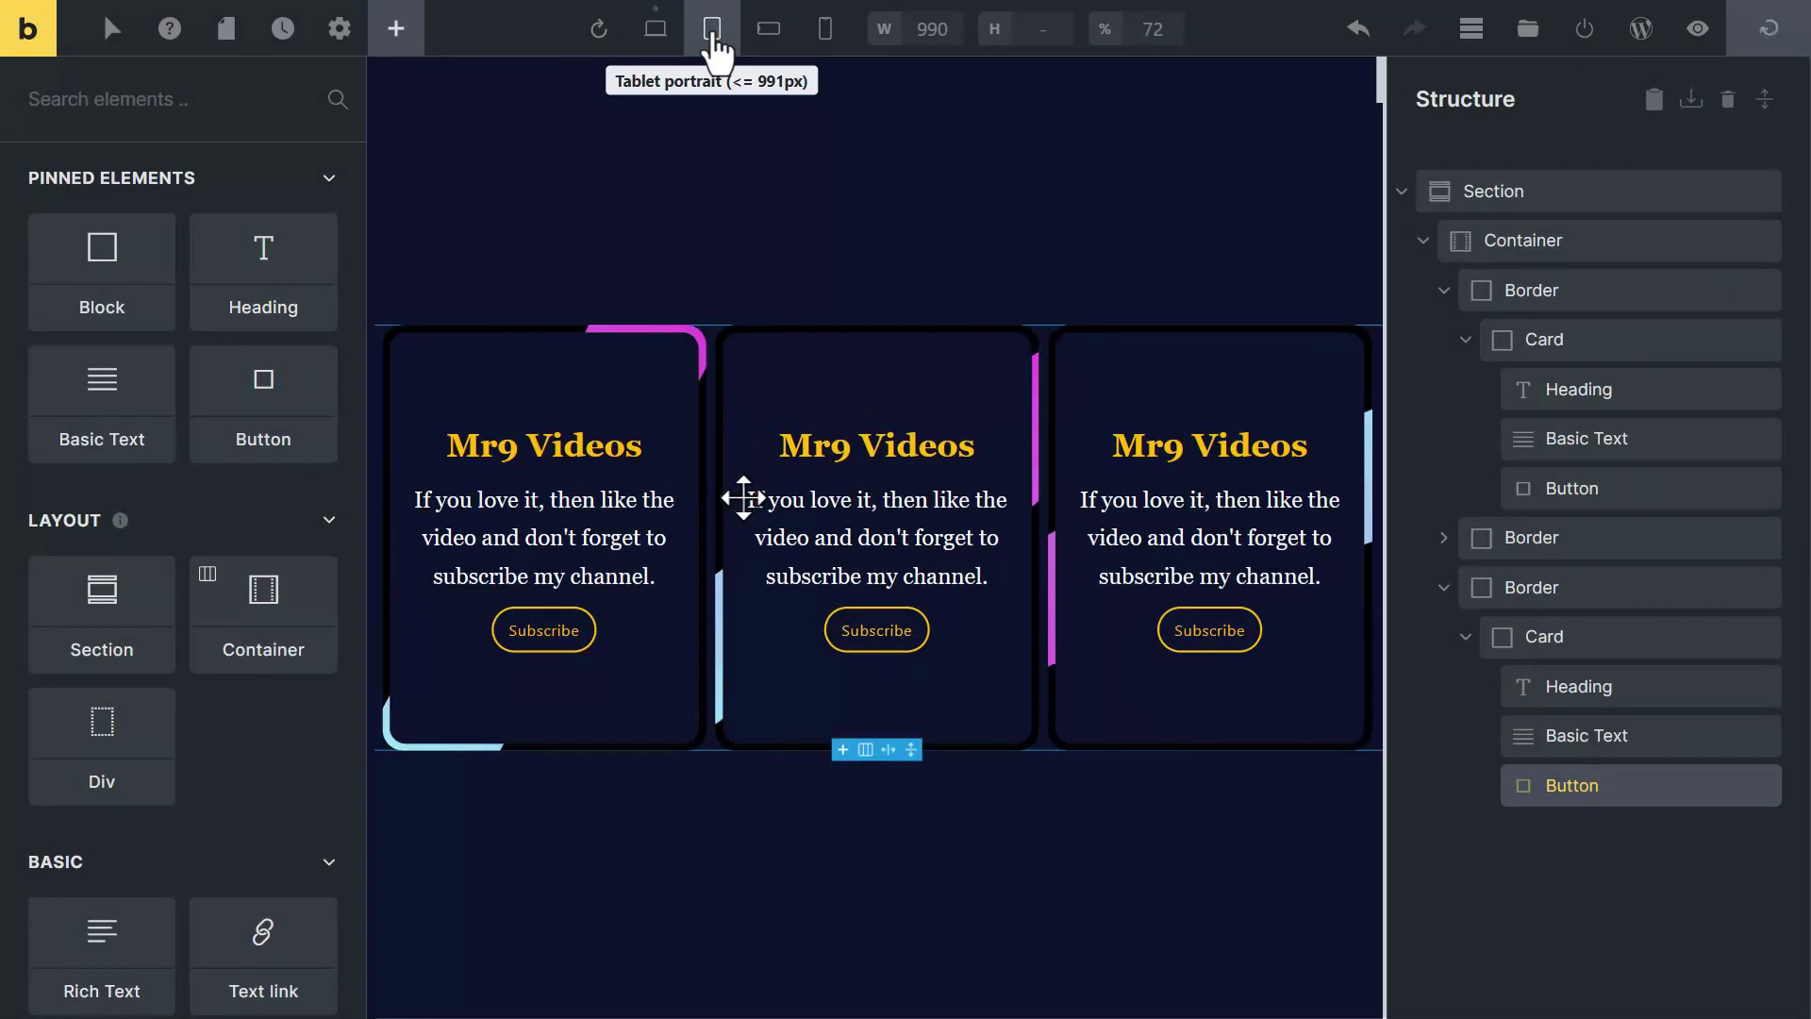
click(768, 33)
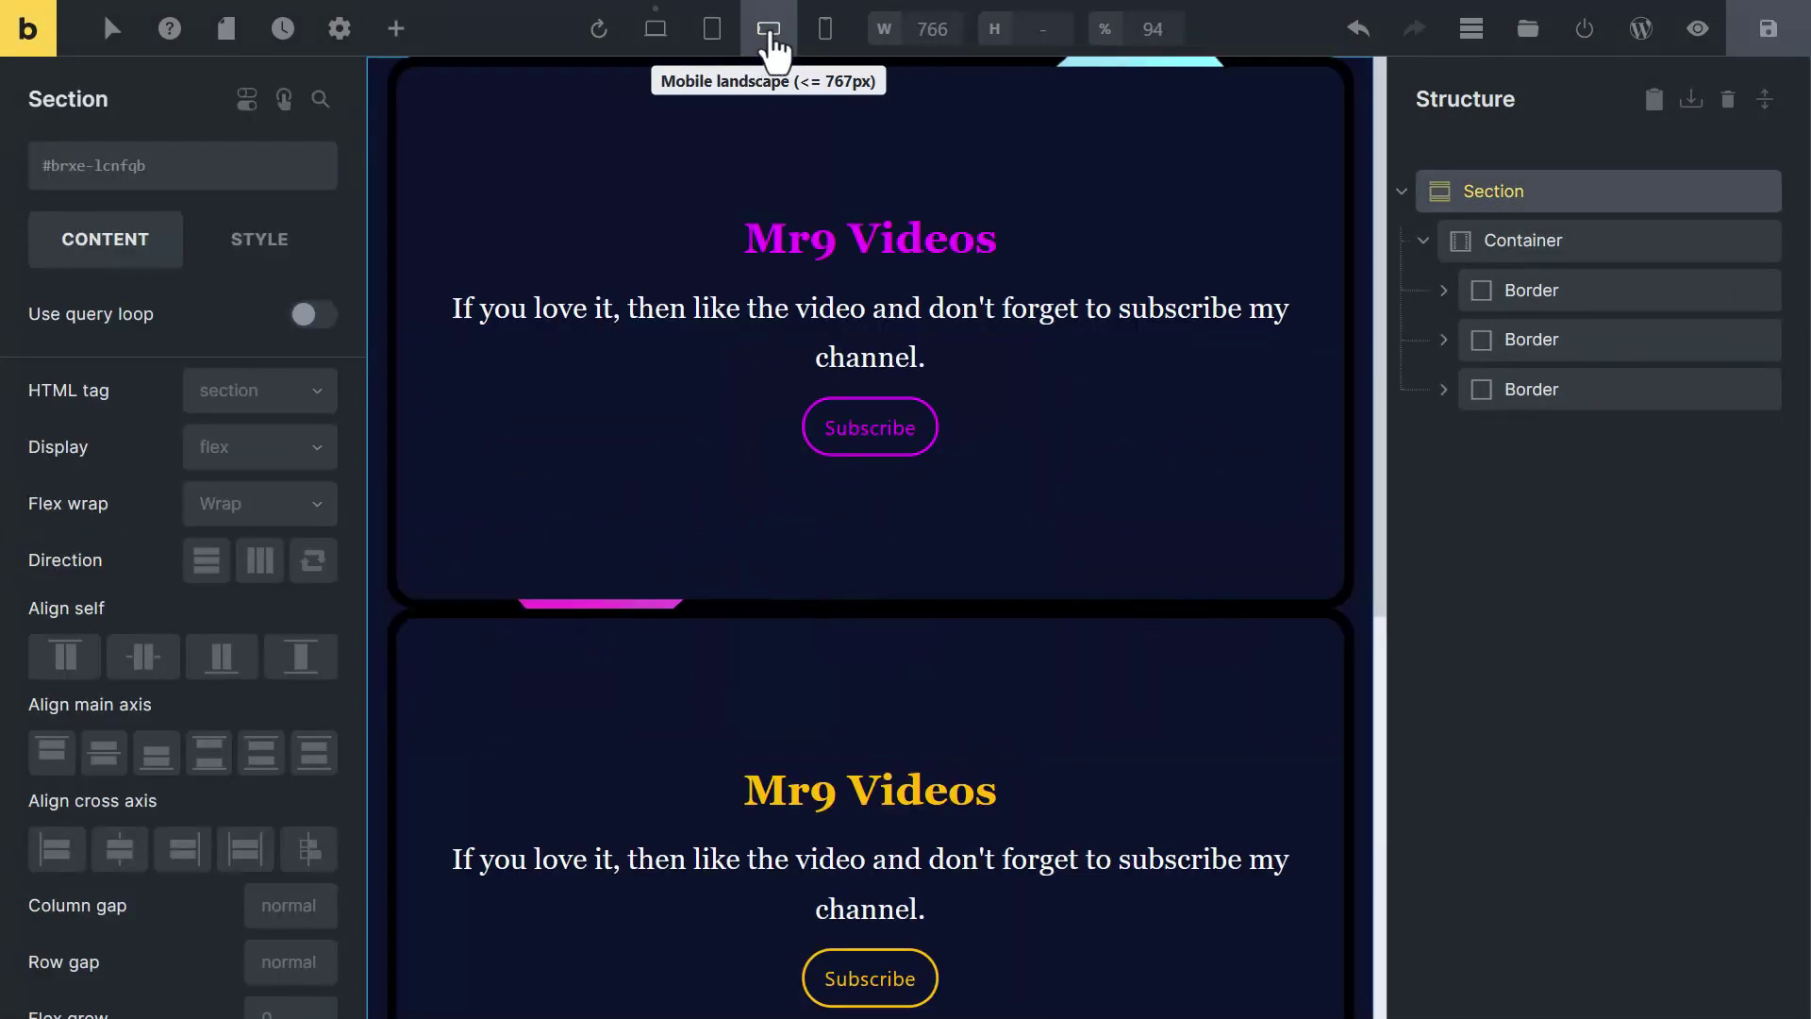
click(1489, 243)
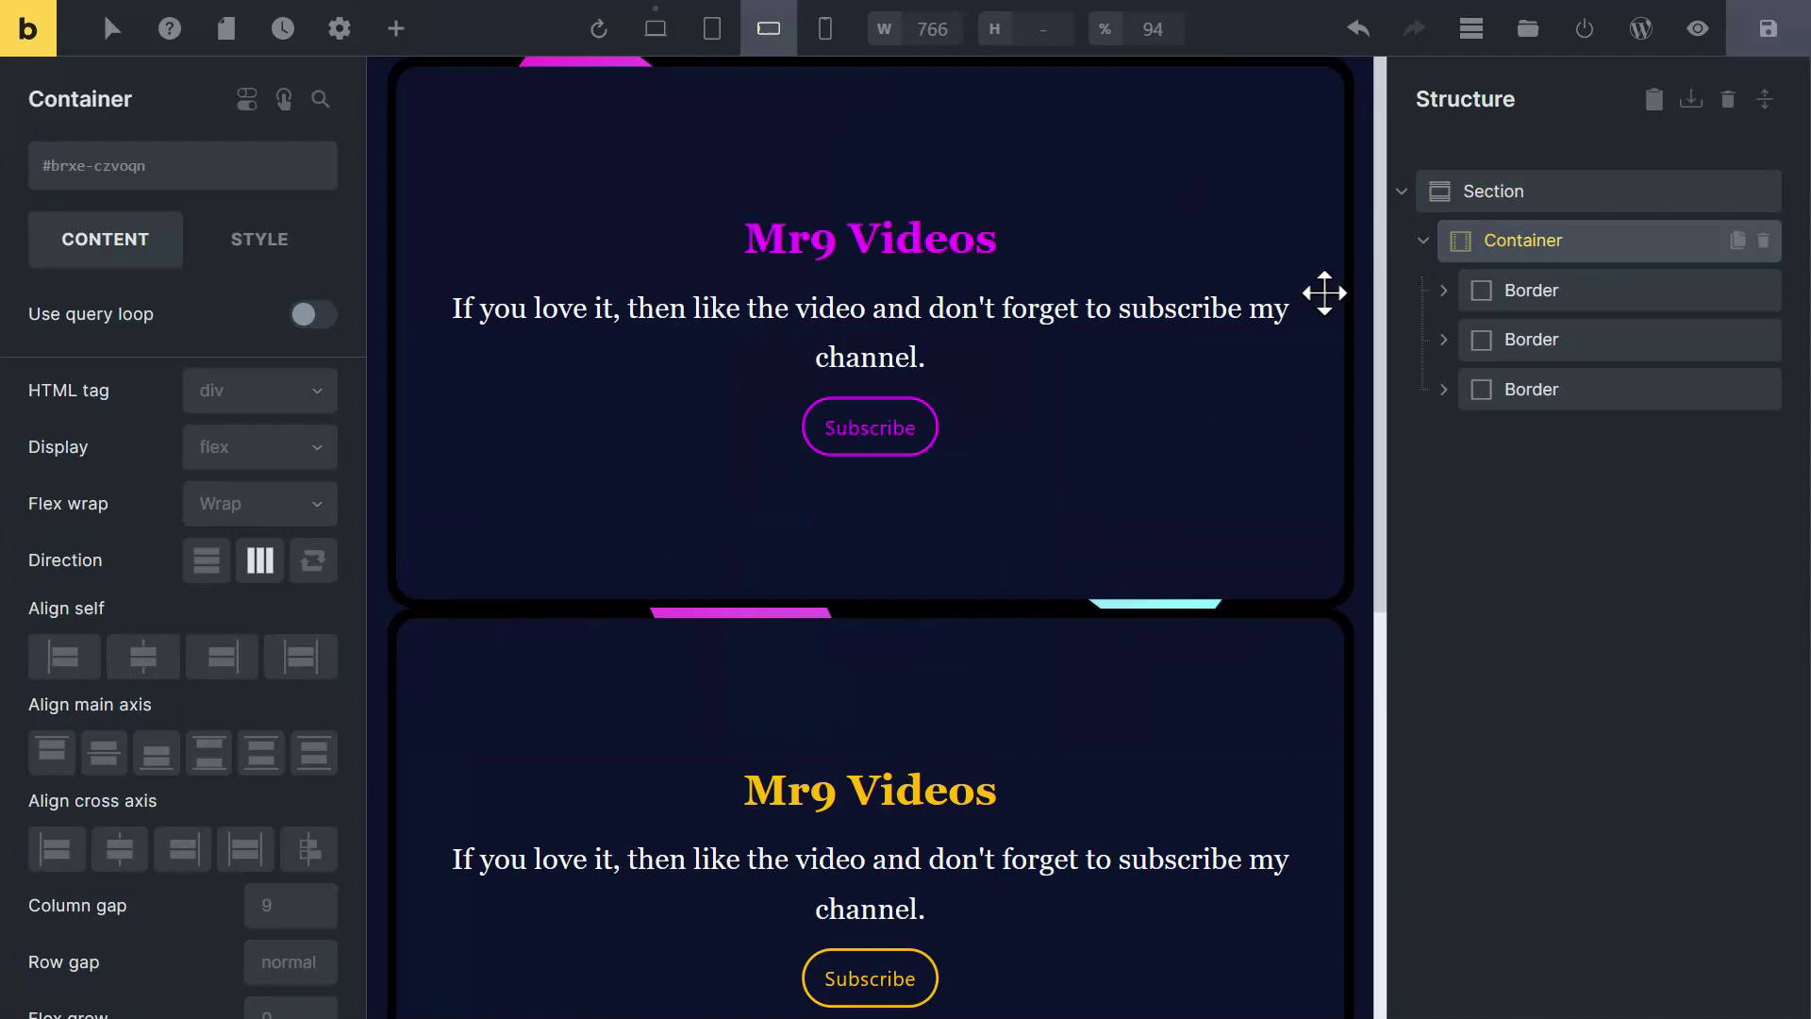
click(304, 505)
click(244, 550)
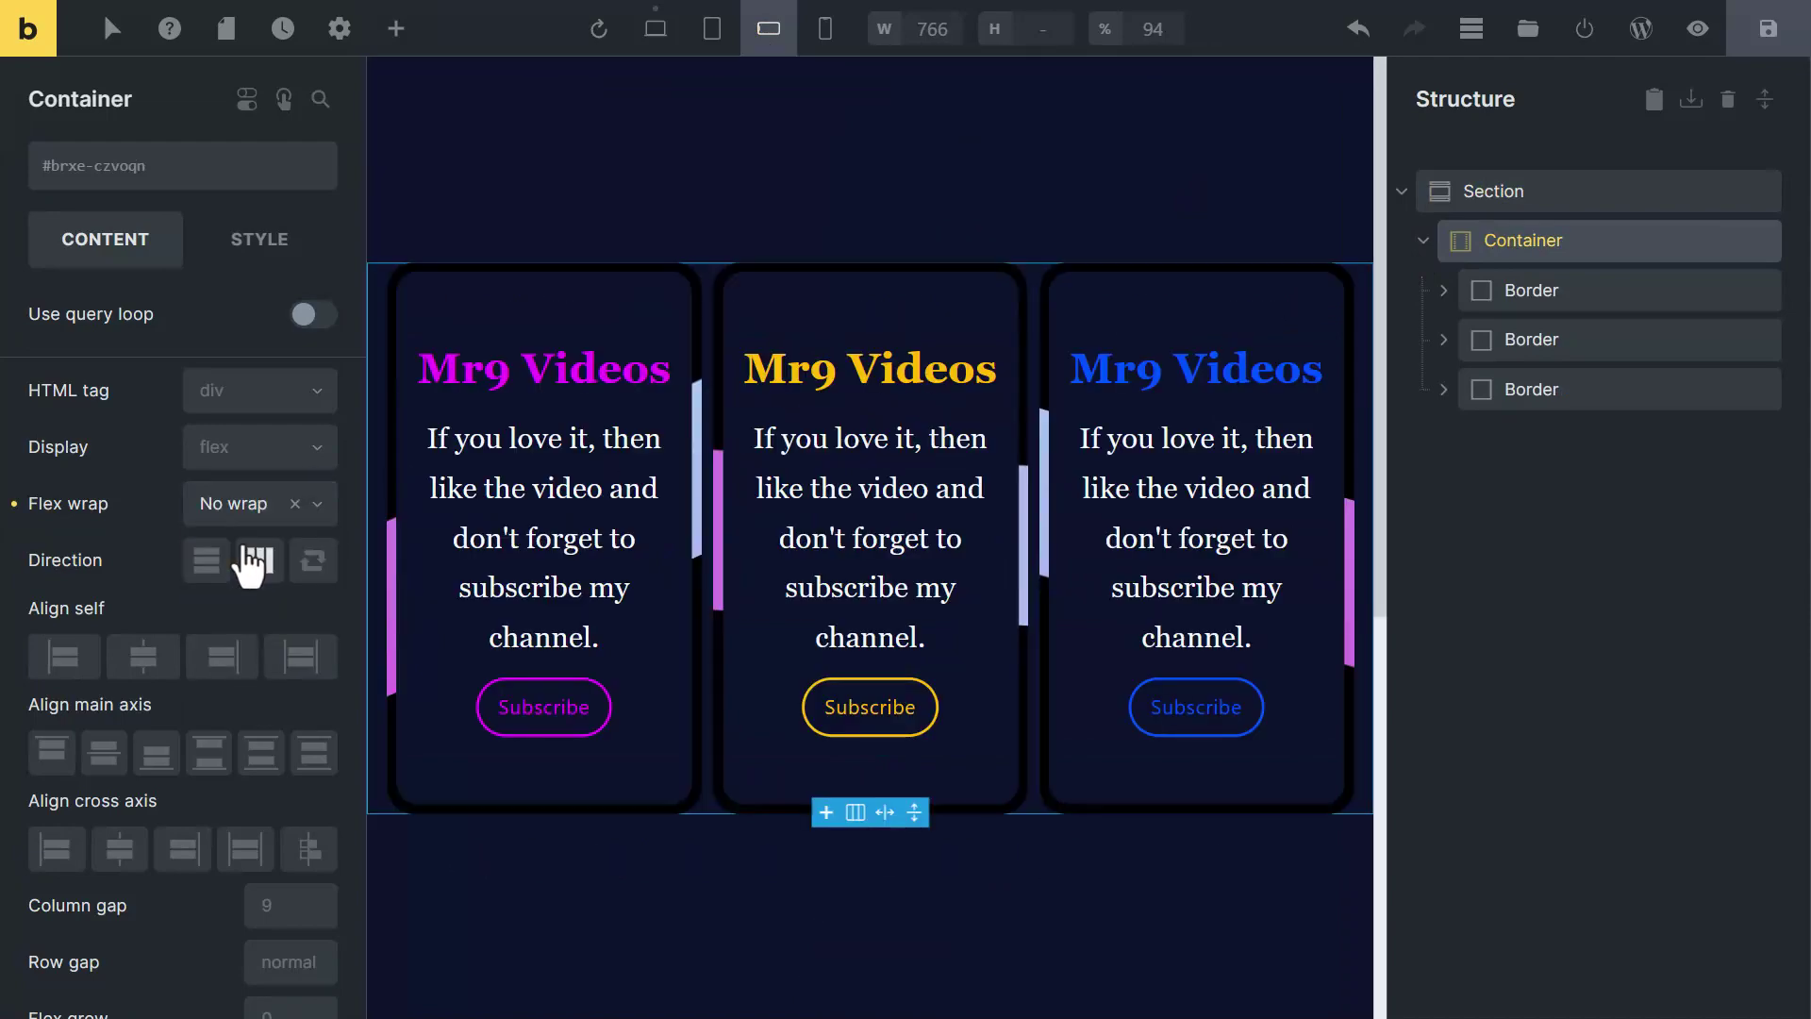
On mobile portrait, set the container to wrap with row gap 12, then preview the page
click(825, 30)
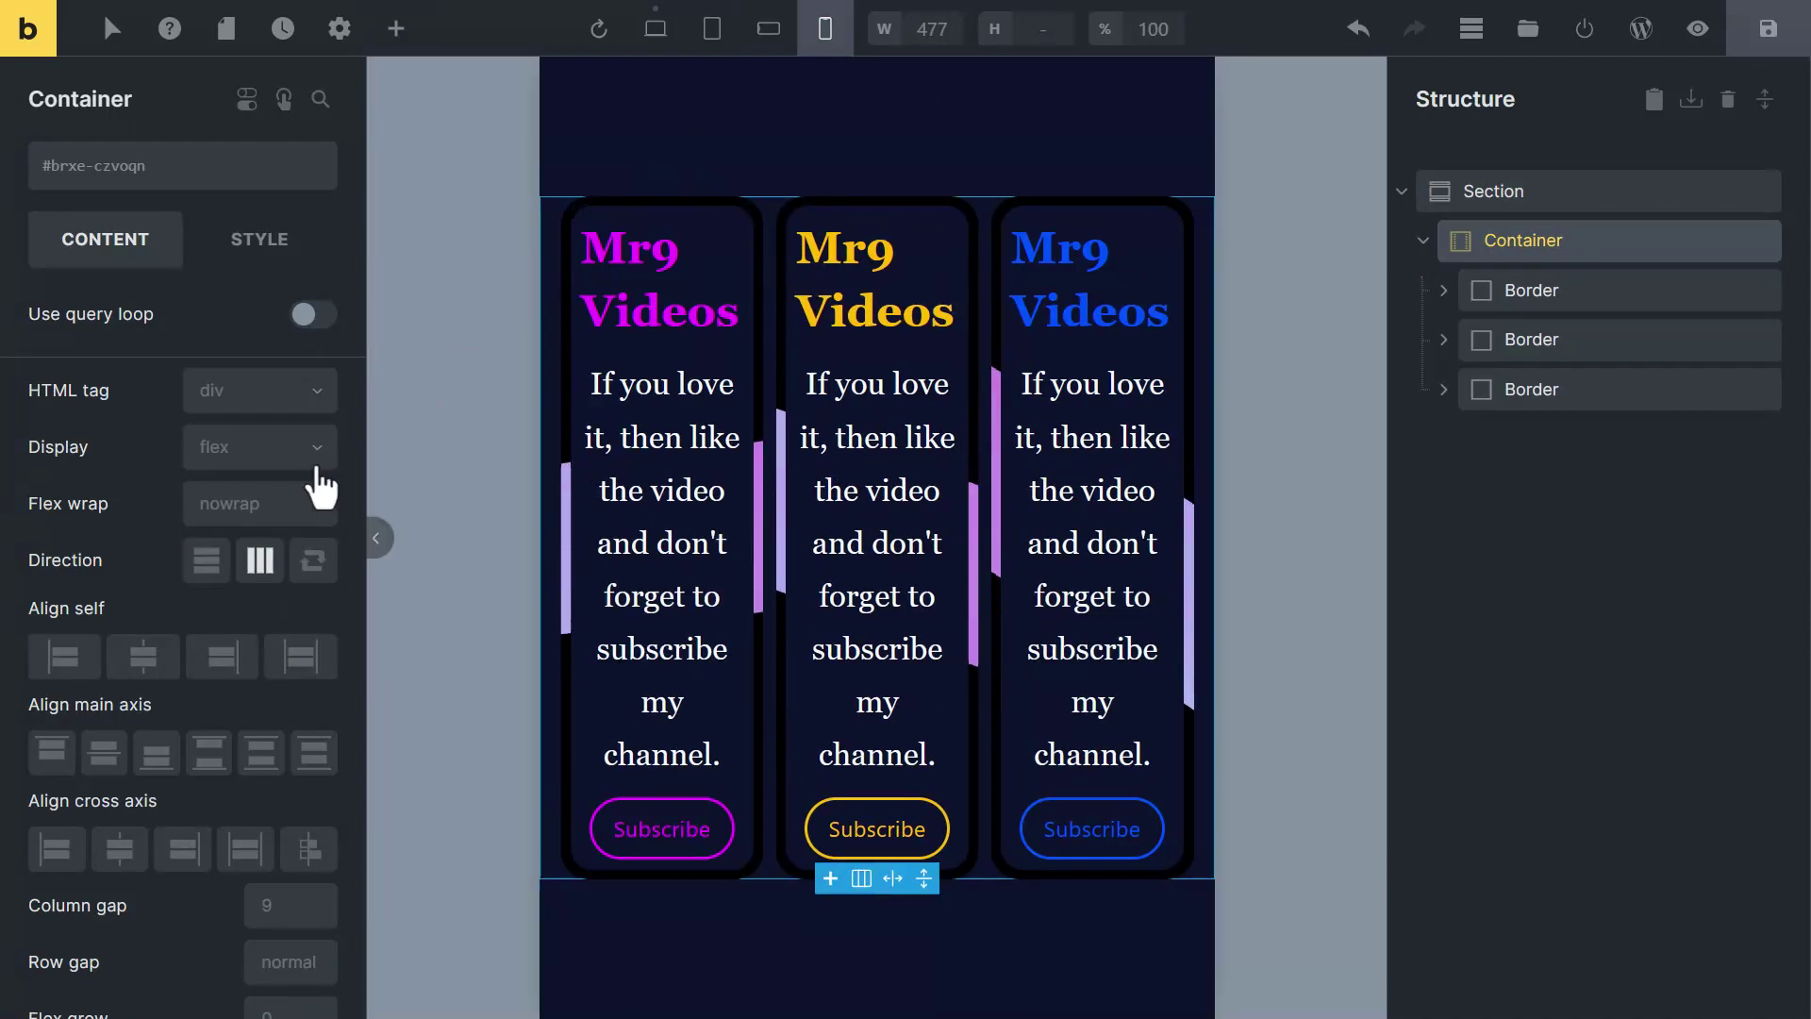
click(283, 505)
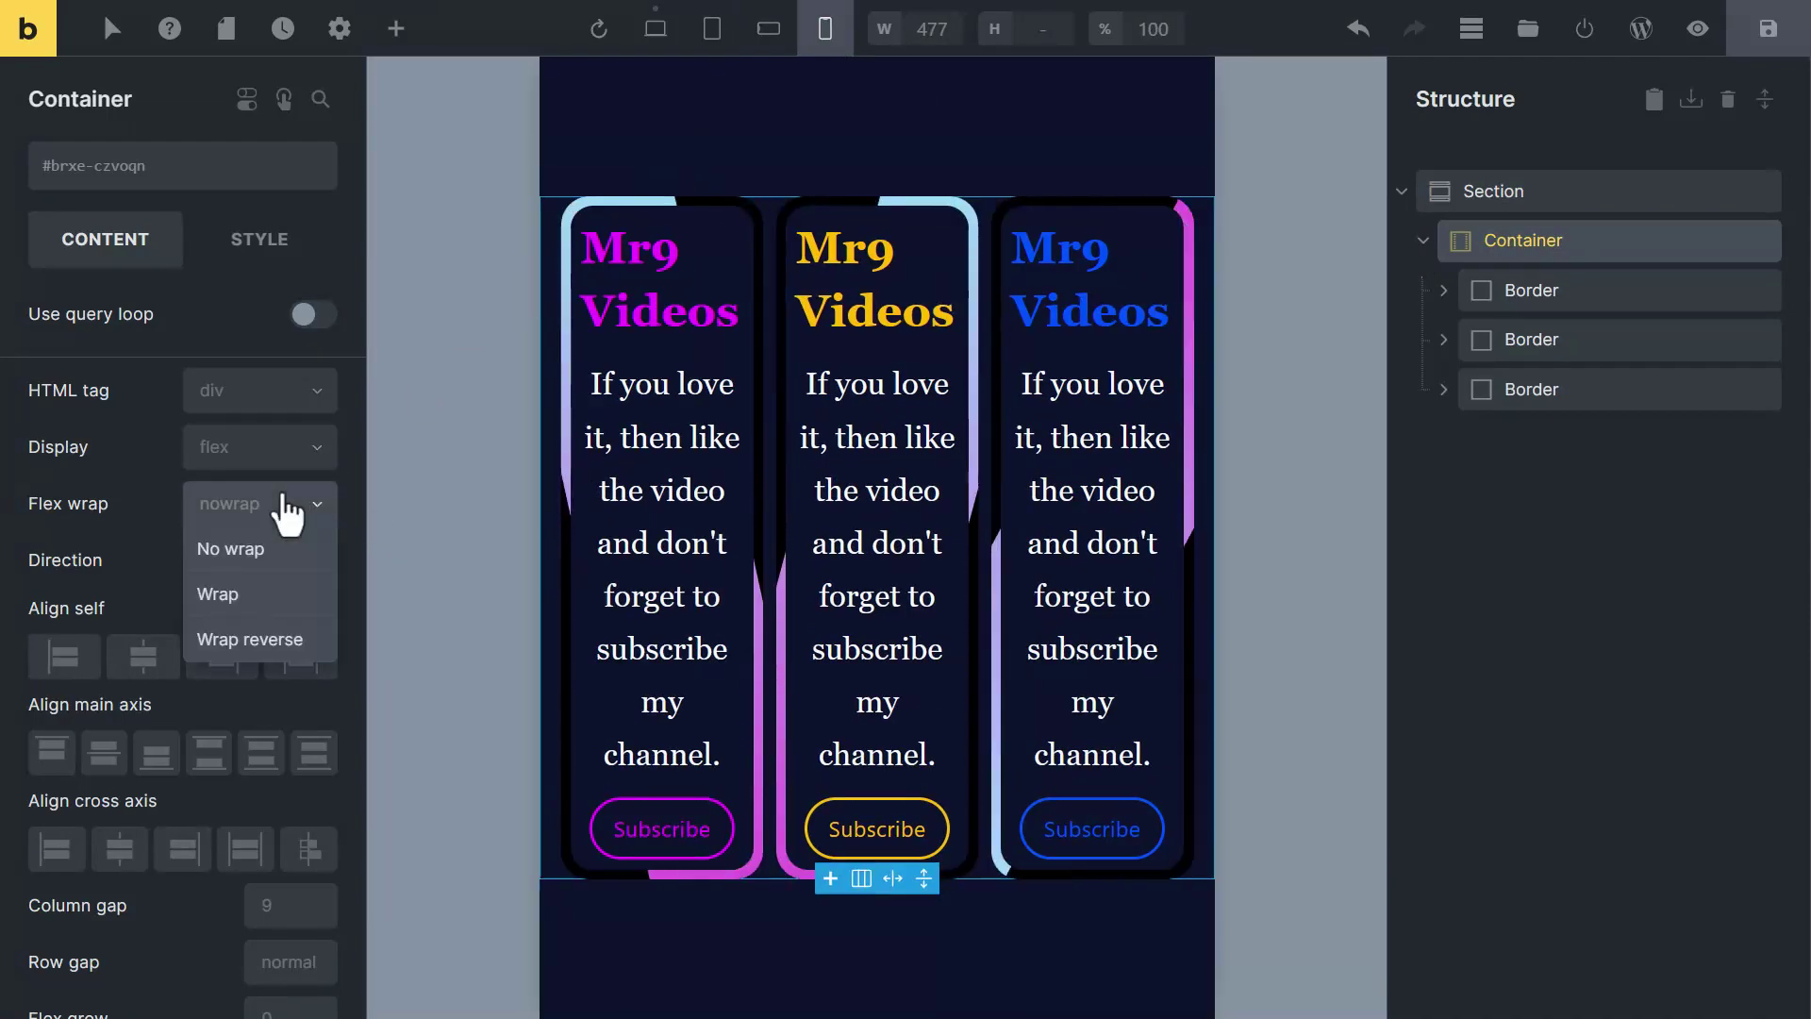
click(244, 596)
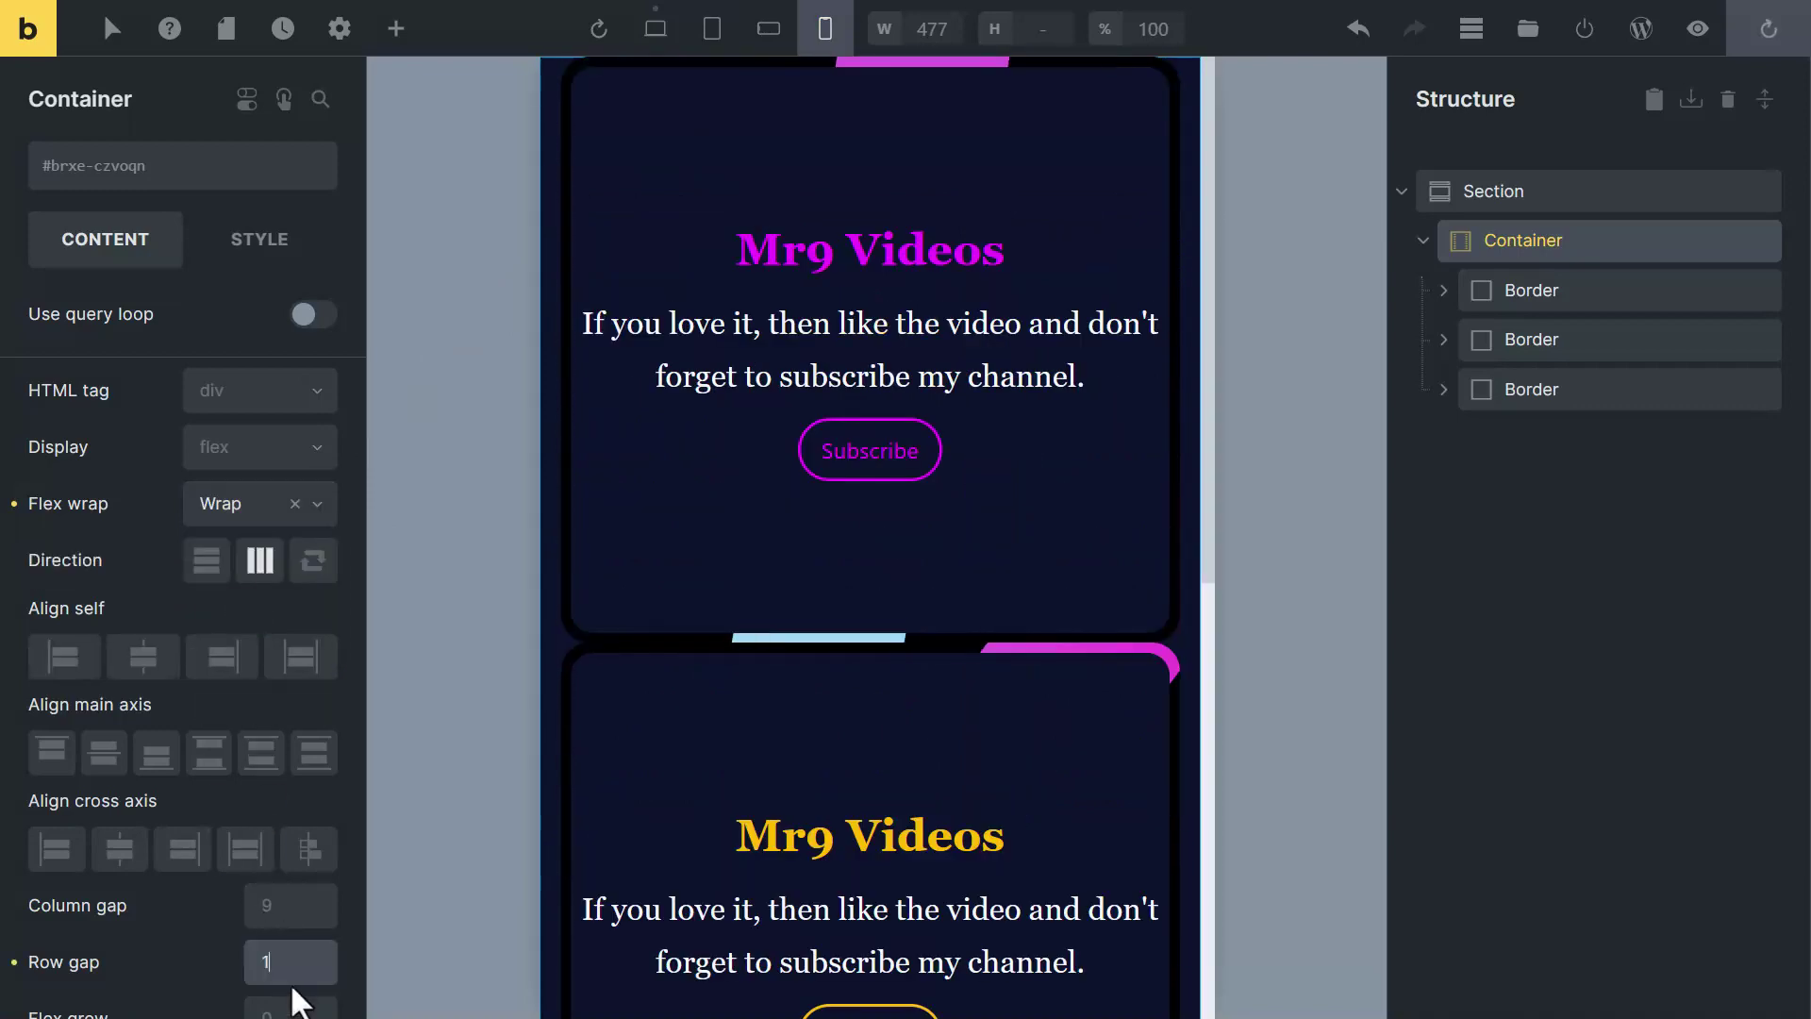
text(2)
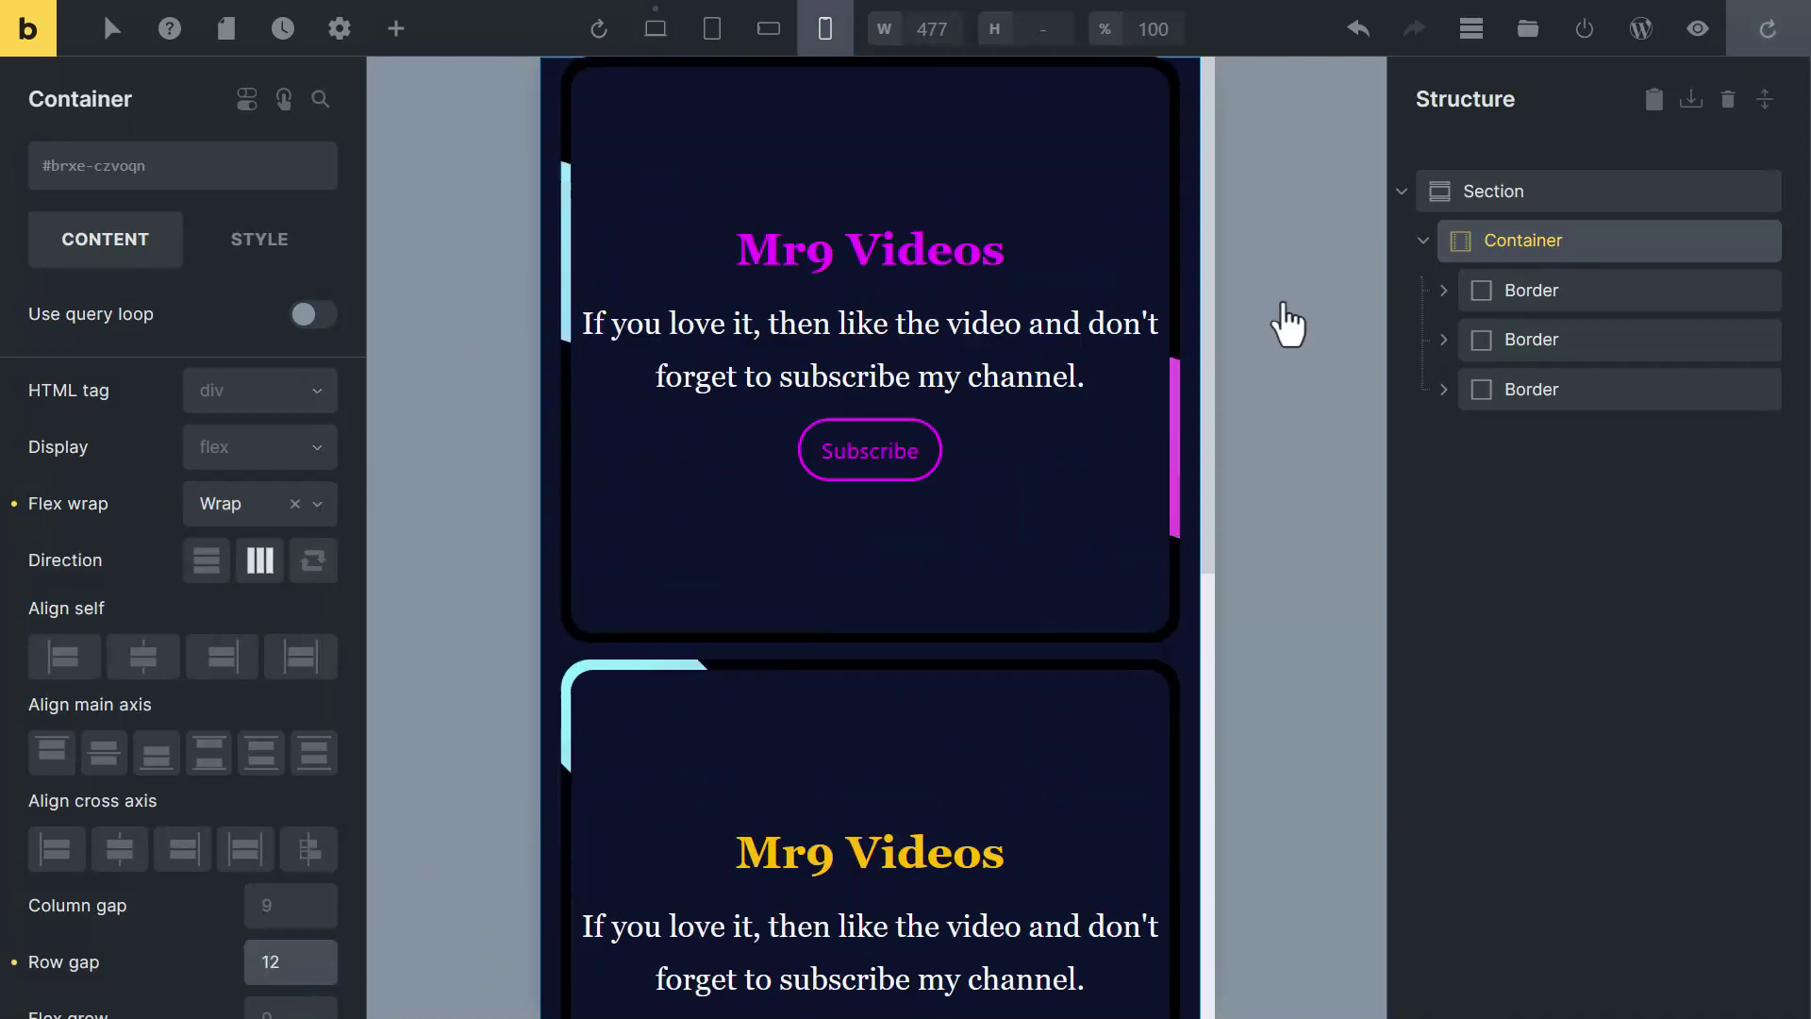
click(1698, 28)
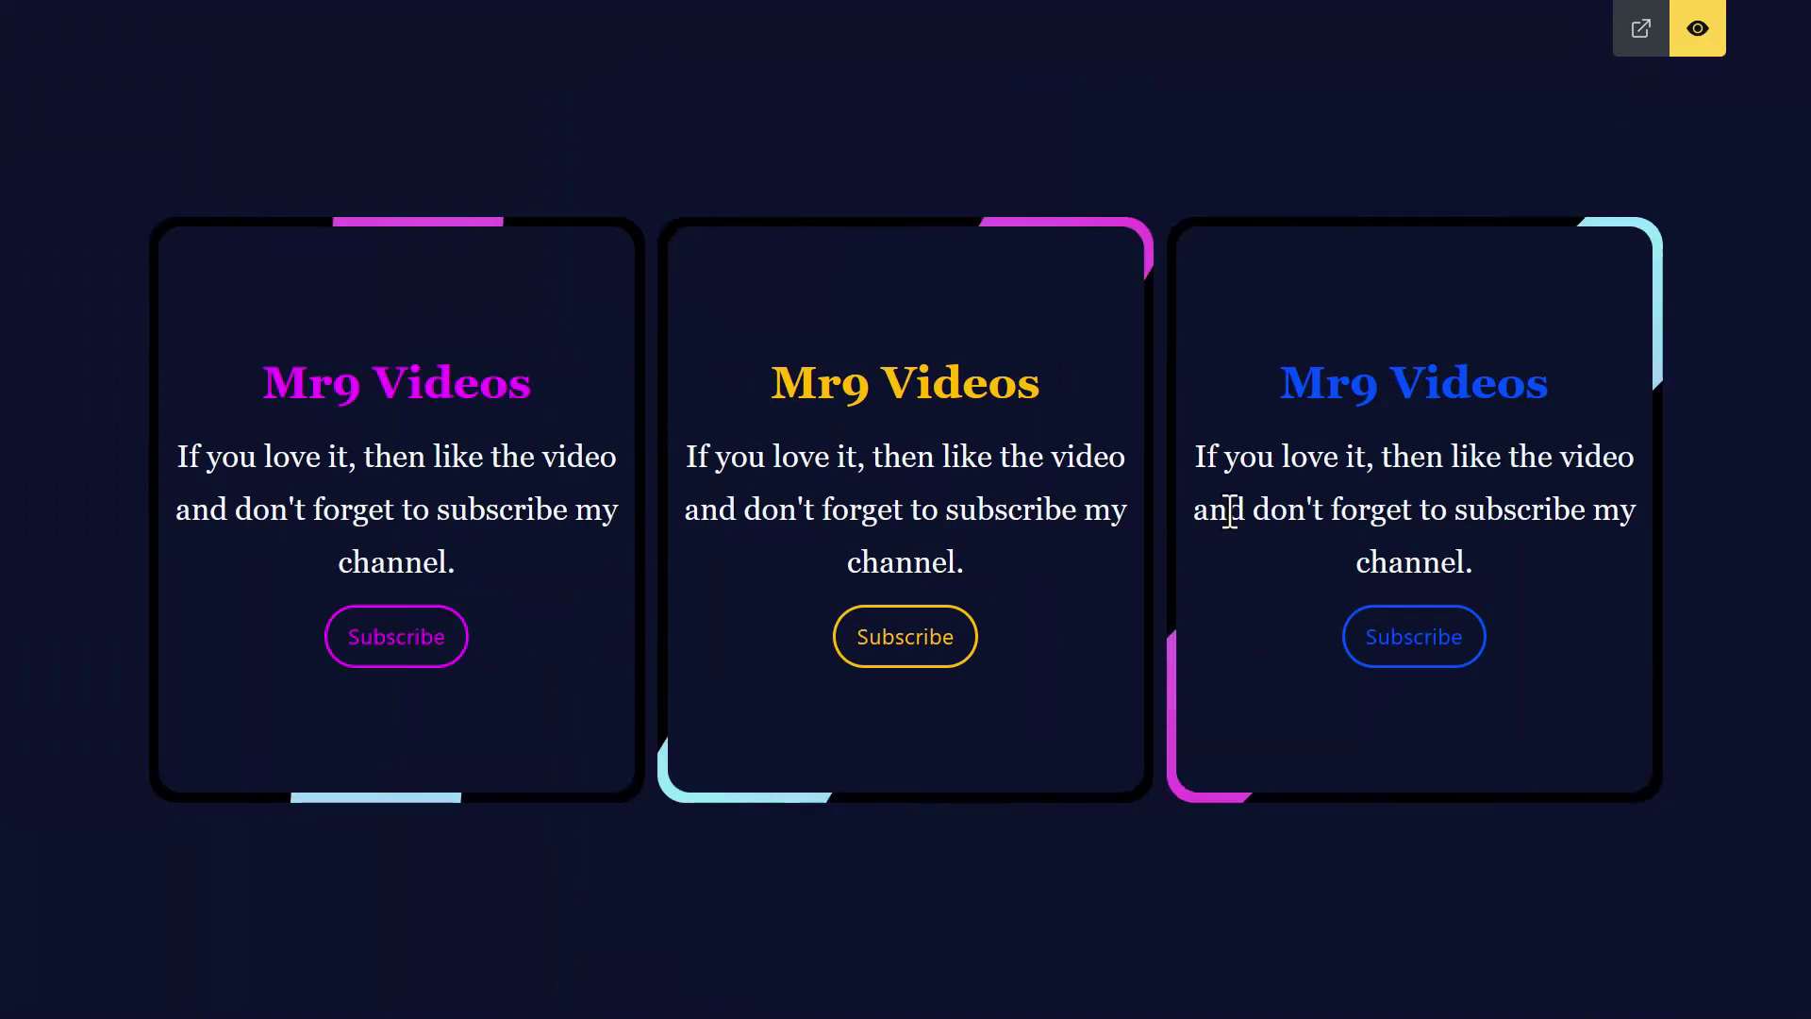